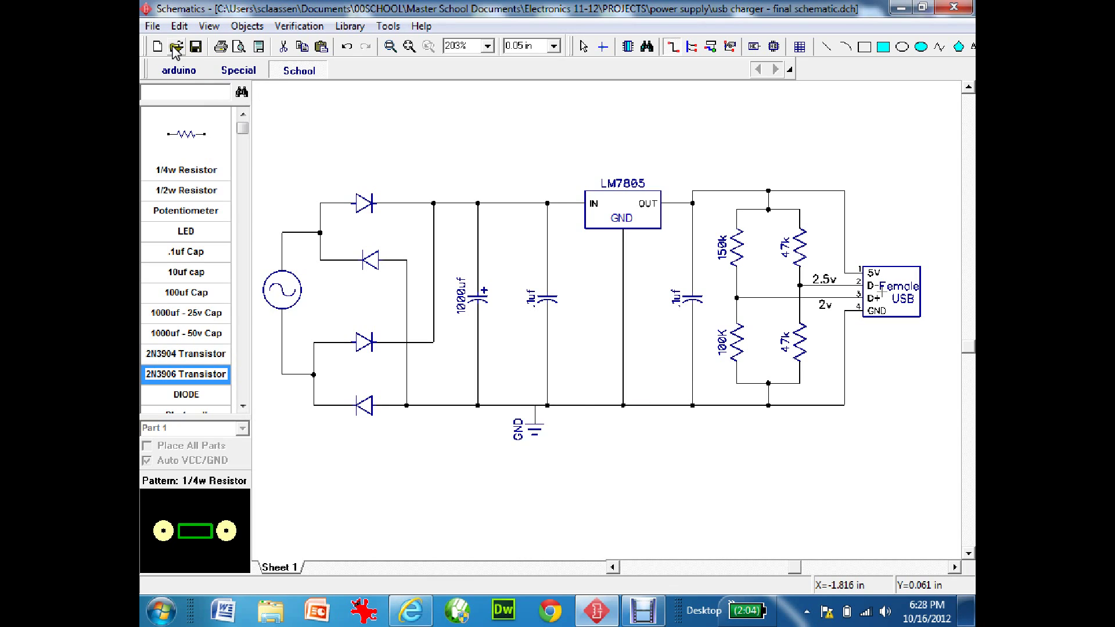
Convert the USB charger schematic to a PCB layout using the schematic rules.
{"action": "left_click", "coordinate": [153, 26]}
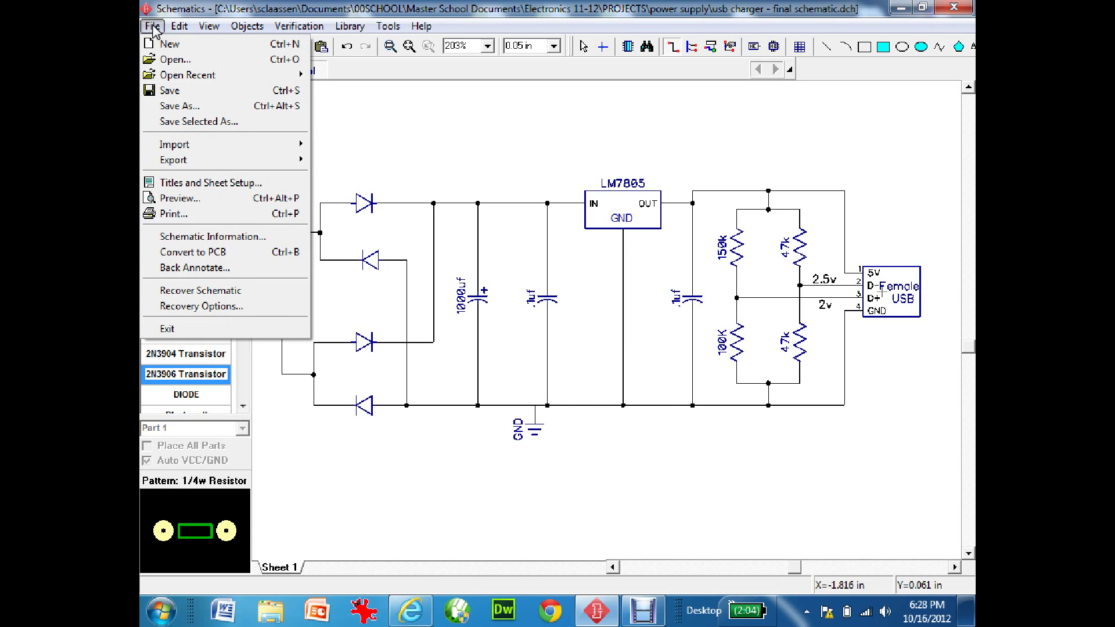
{"action": "left_click", "coordinate": [199, 251]}
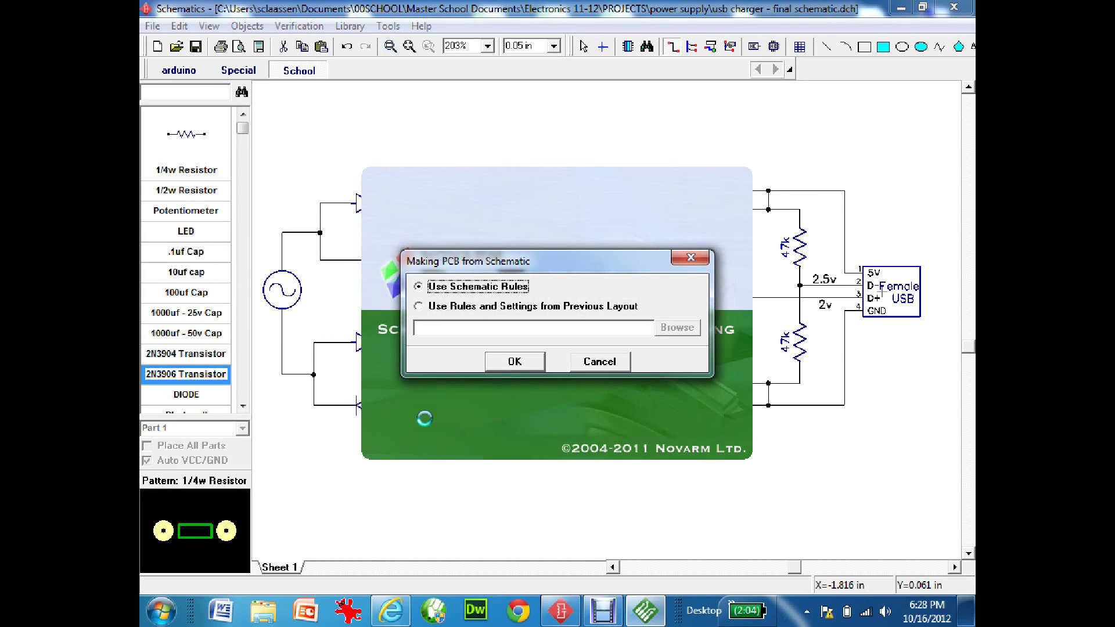
{"action": "left_click", "coordinate": [514, 362]}
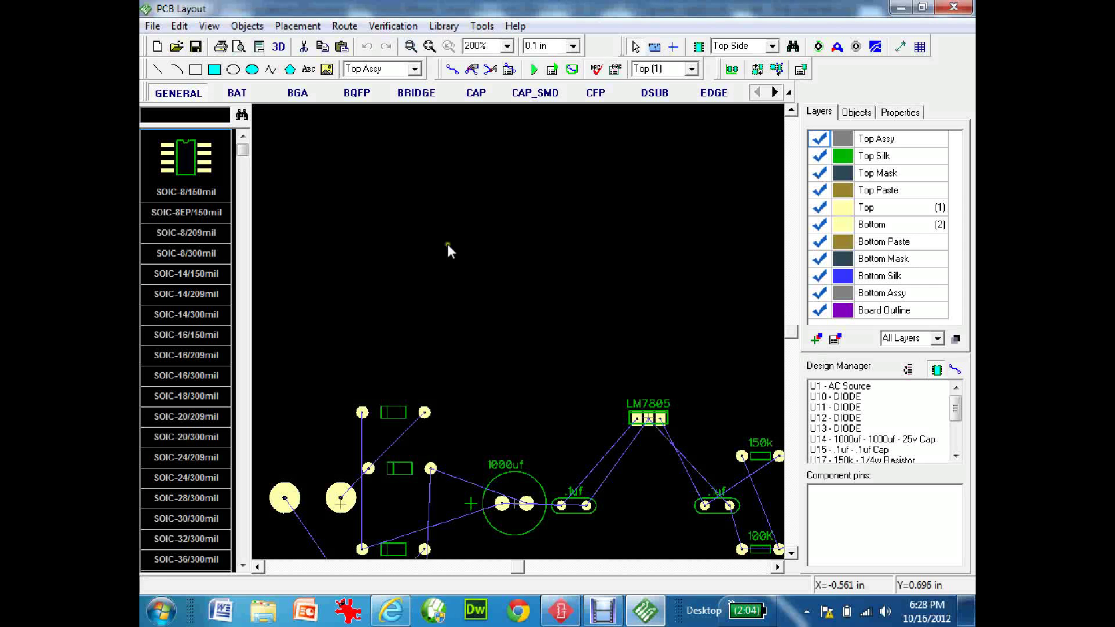
{"action": "left_click", "coordinate": [429, 46]}
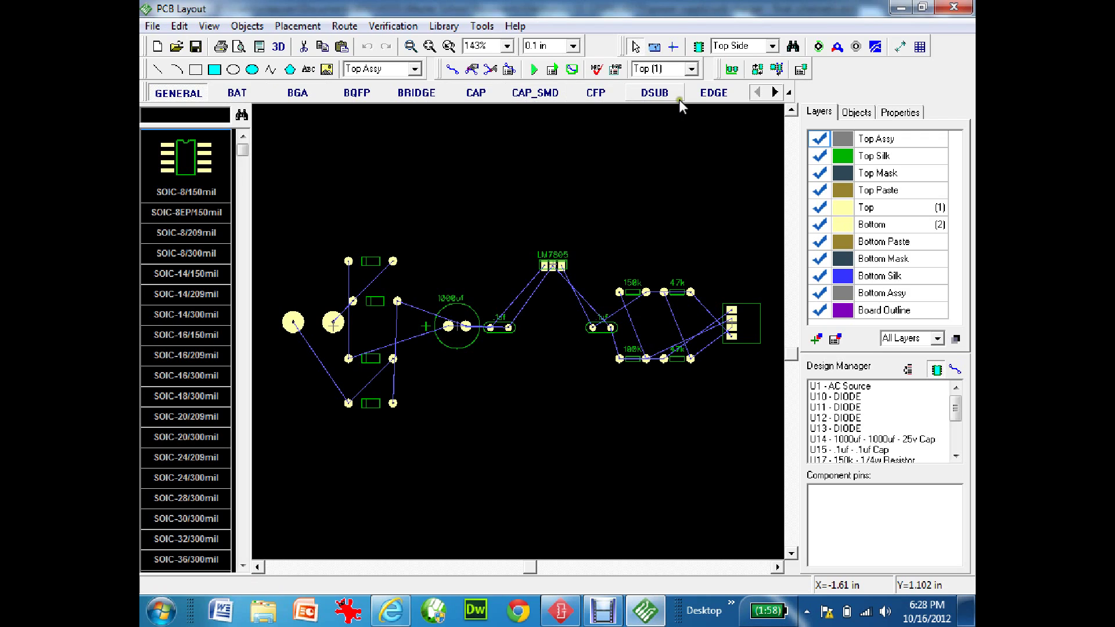
Set the library bar to get its pattern libraries from the folder K:\electronics lab\diptrace.
{"action": "left_click", "coordinate": [444, 26]}
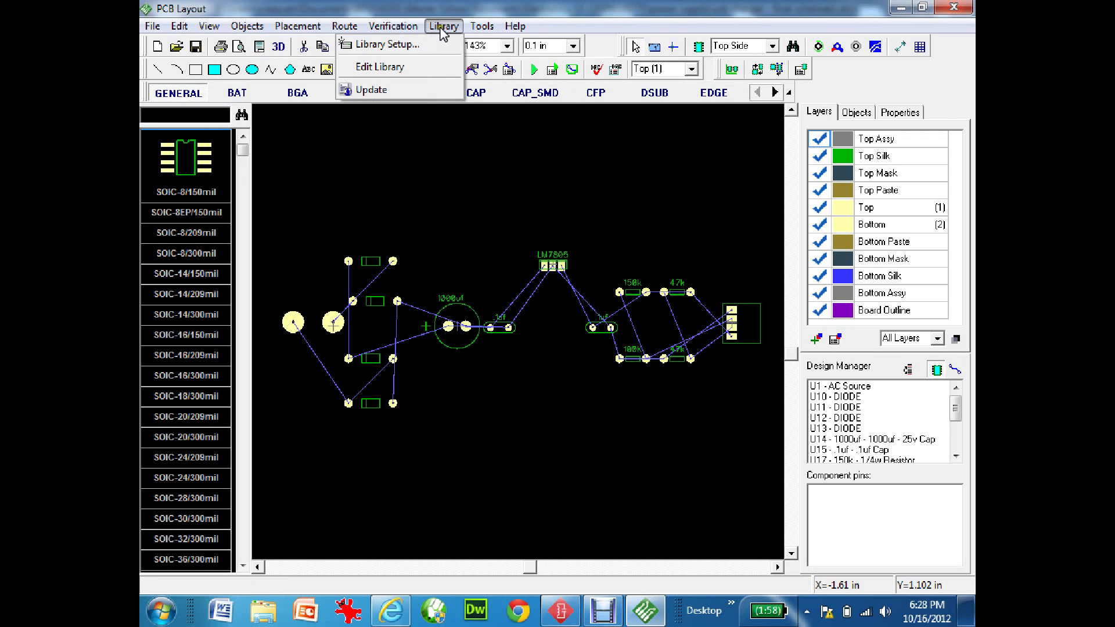
{"action": "left_click", "coordinate": [437, 43]}
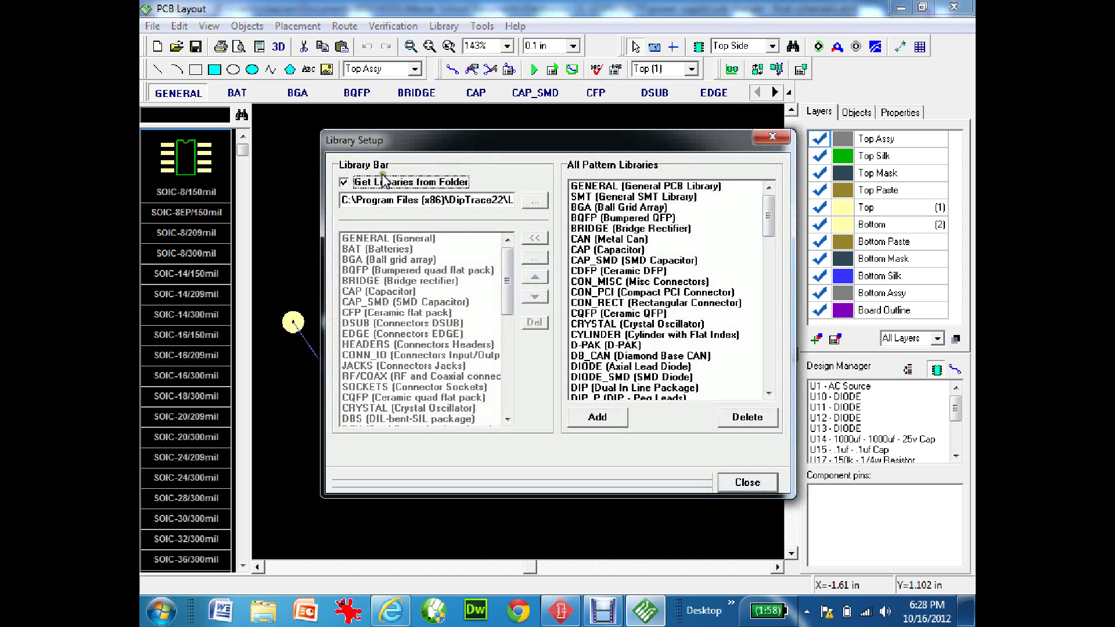
{"action": "left_click", "coordinate": [346, 183]}
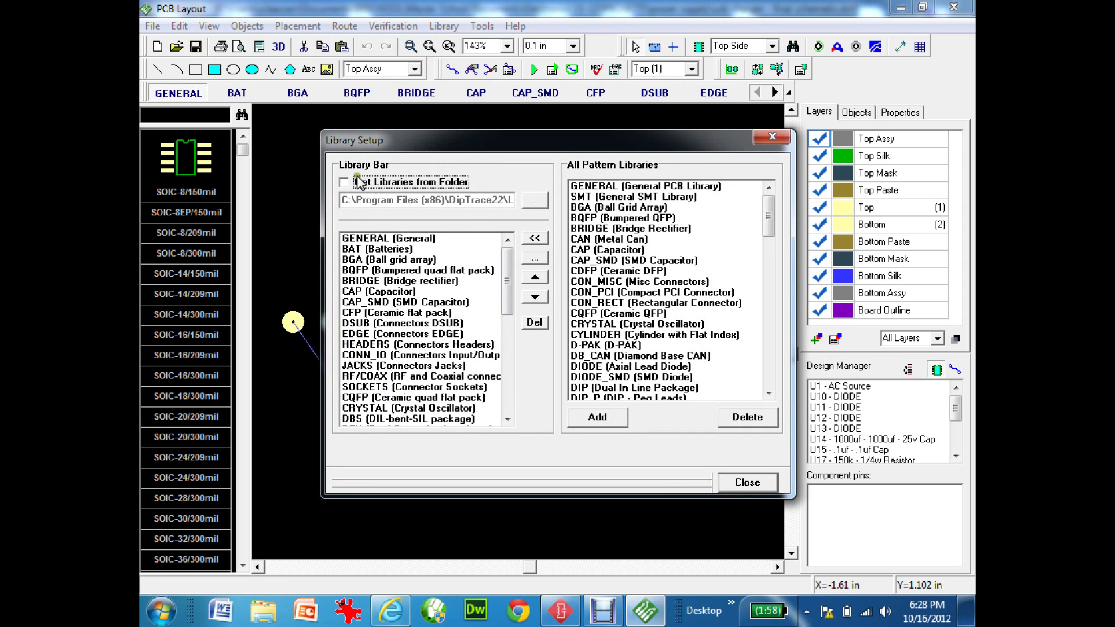
{"action": "left_click", "coordinate": [344, 182]}
{"action": "left_click", "coordinate": [535, 201]}
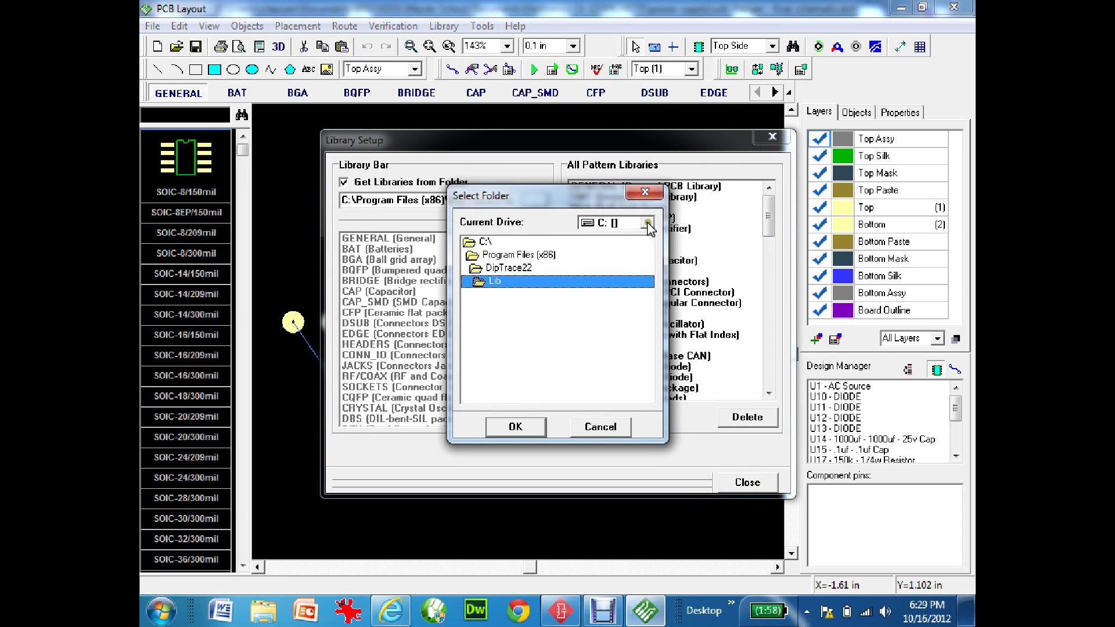
{"action": "left_click", "coordinate": [648, 223]}
{"action": "left_click", "coordinate": [626, 258]}
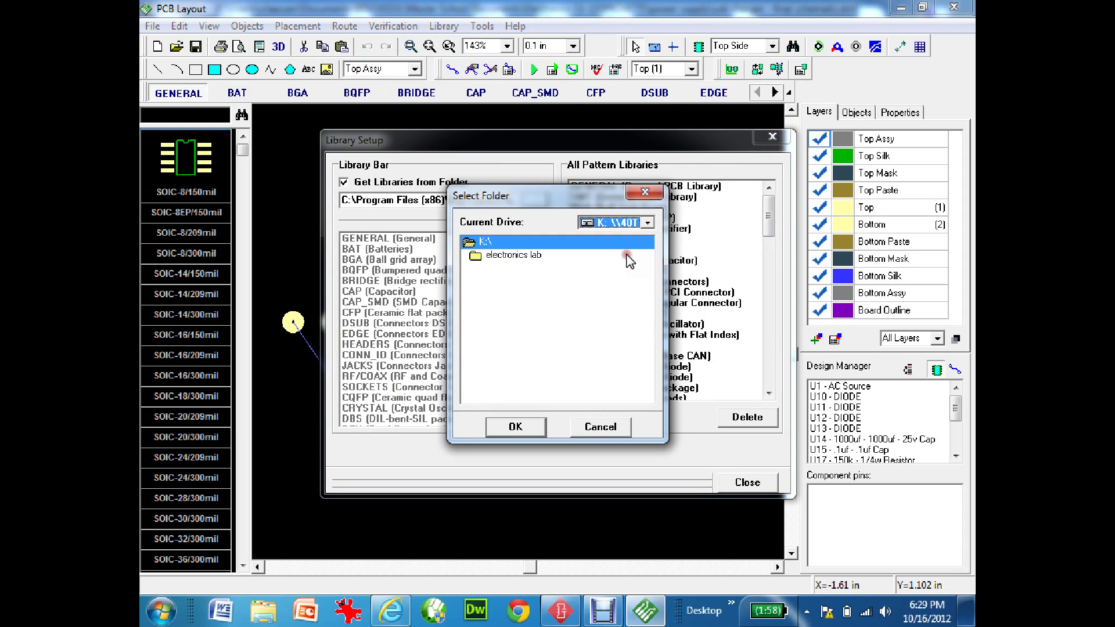
{"action": "left_click", "coordinate": [510, 256]}
{"action": "left_click", "coordinate": [493, 269]}
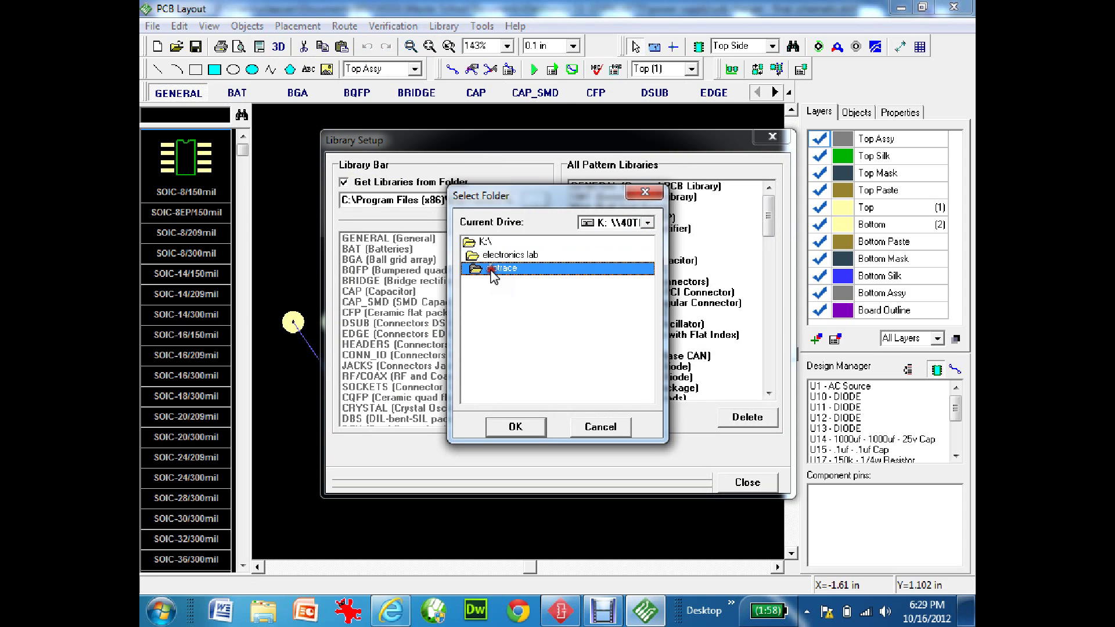
{"action": "left_click", "coordinate": [515, 428]}
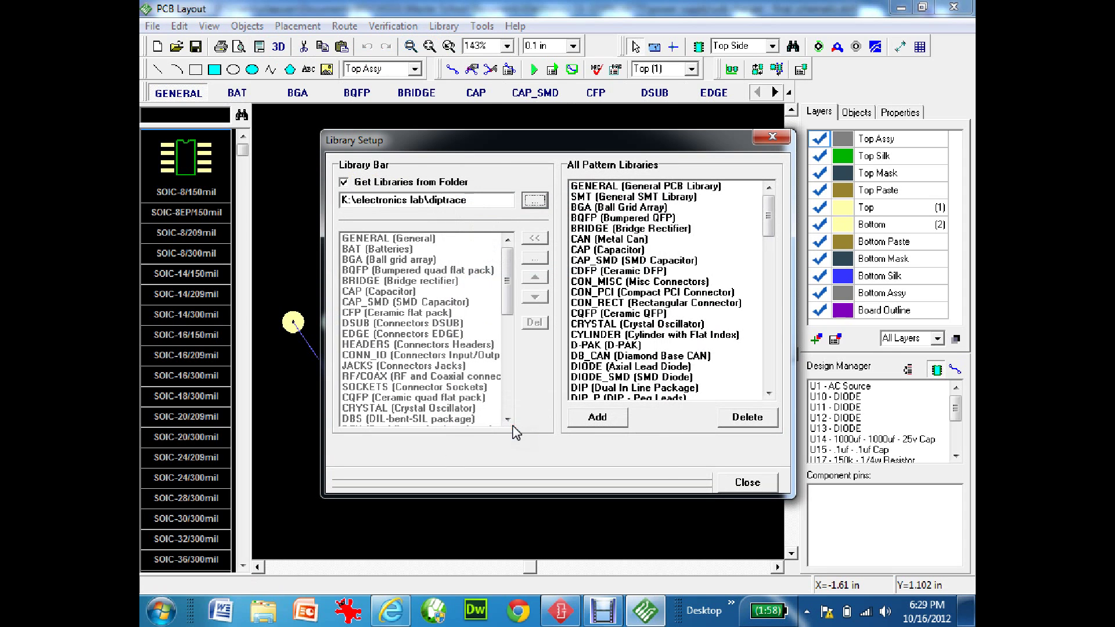
{"action": "left_click", "coordinate": [735, 483]}
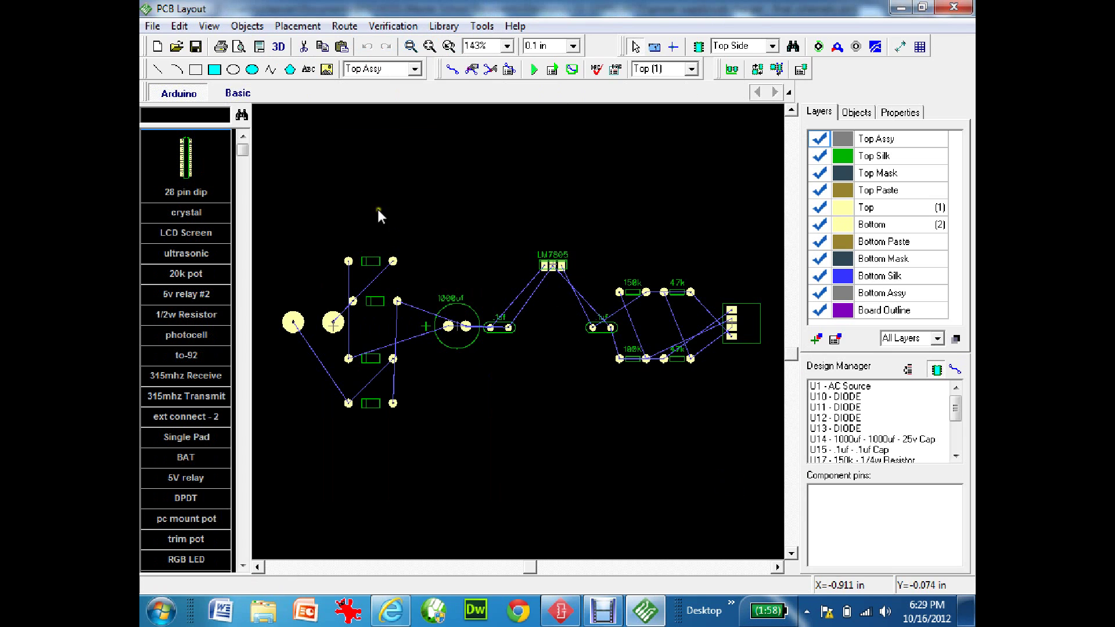
Place an LED from the Basic library in the empty area below the circuit and delete it.
{"action": "left_click", "coordinate": [224, 93]}
{"action": "left_click", "coordinate": [187, 93]}
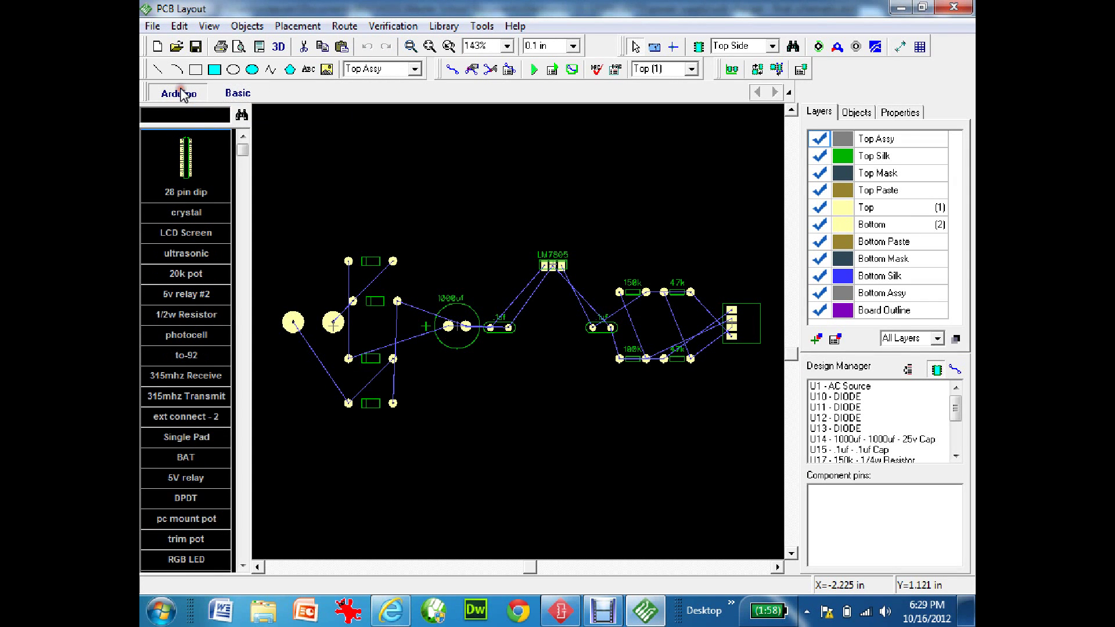
{"action": "left_click", "coordinate": [237, 94]}
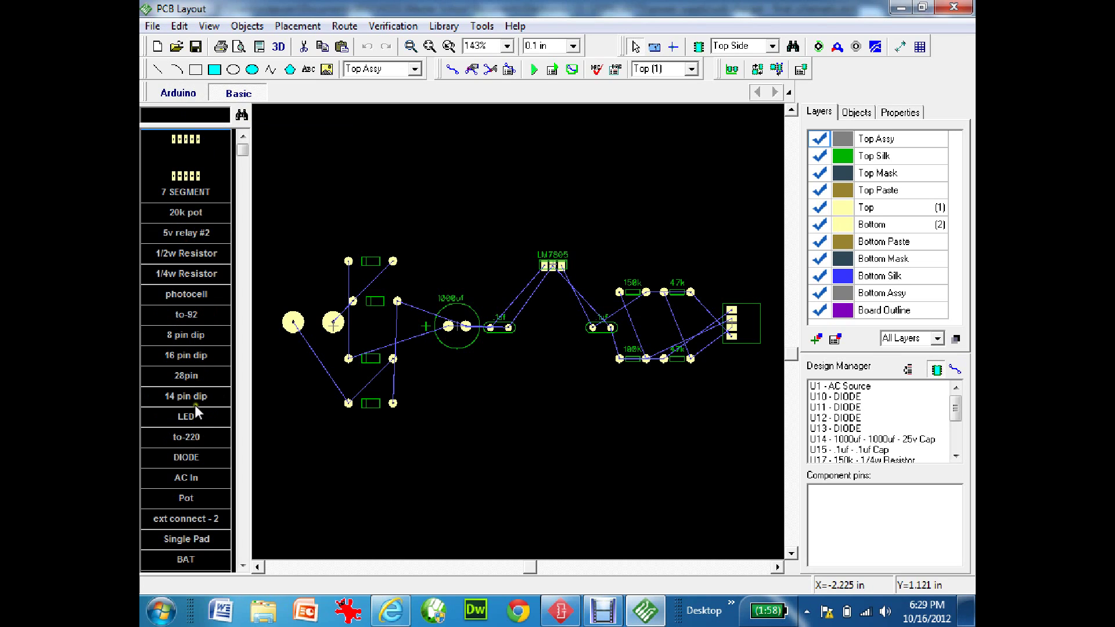
{"action": "left_click_drag", "start_coordinate": [193, 413], "coordinate": [477, 431]}
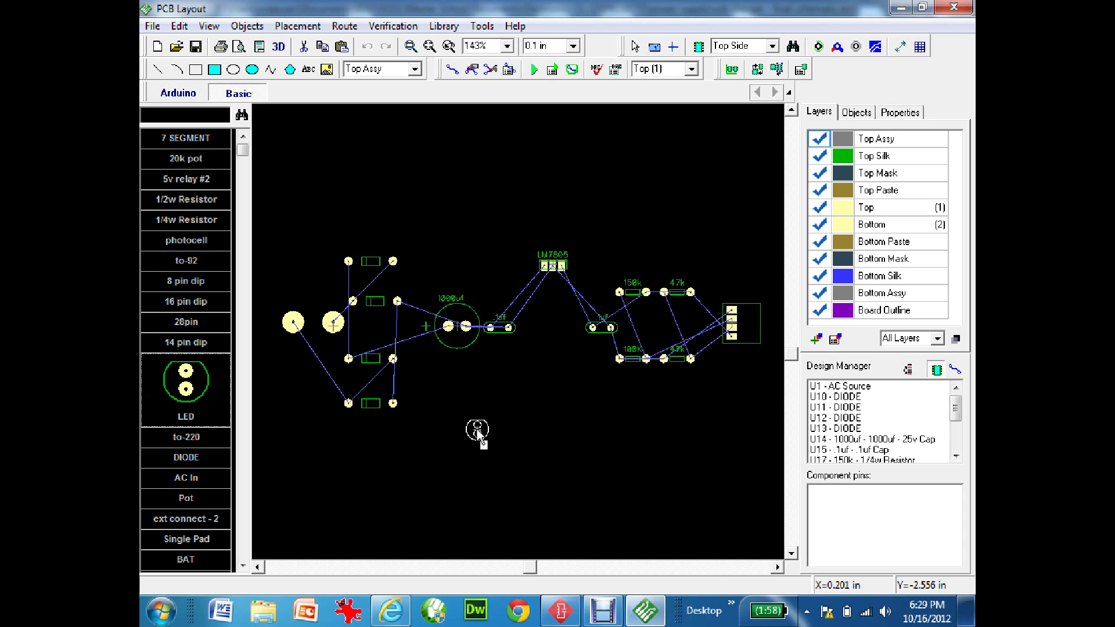
{"action": "left_click_drag", "start_coordinate": [478, 431], "coordinate": [478, 431]}
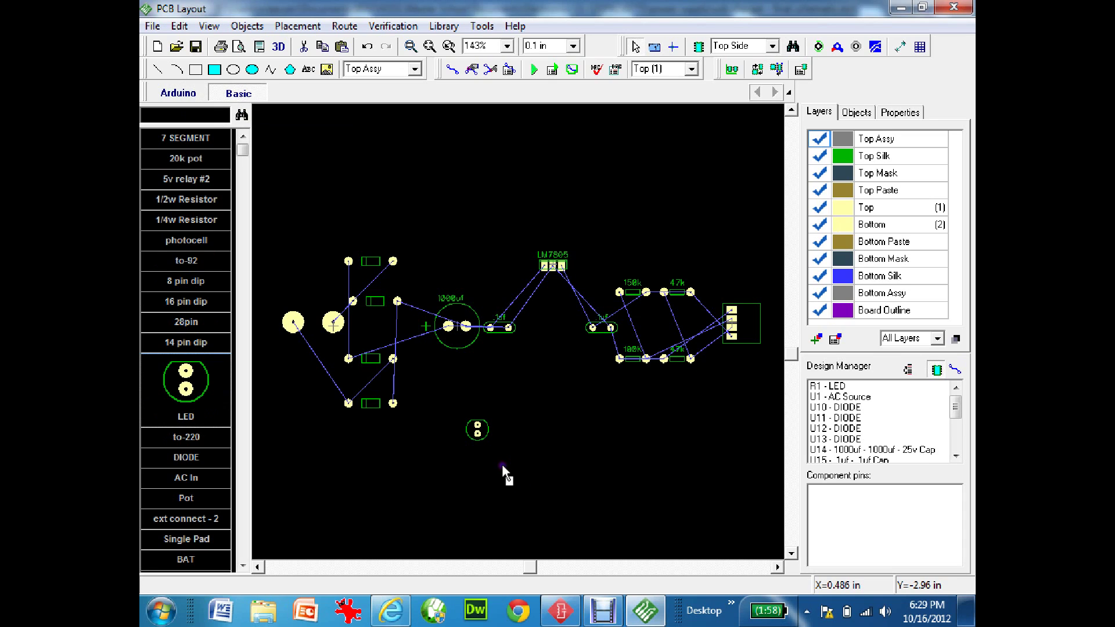
{"action": "left_click", "coordinate": [477, 438]}
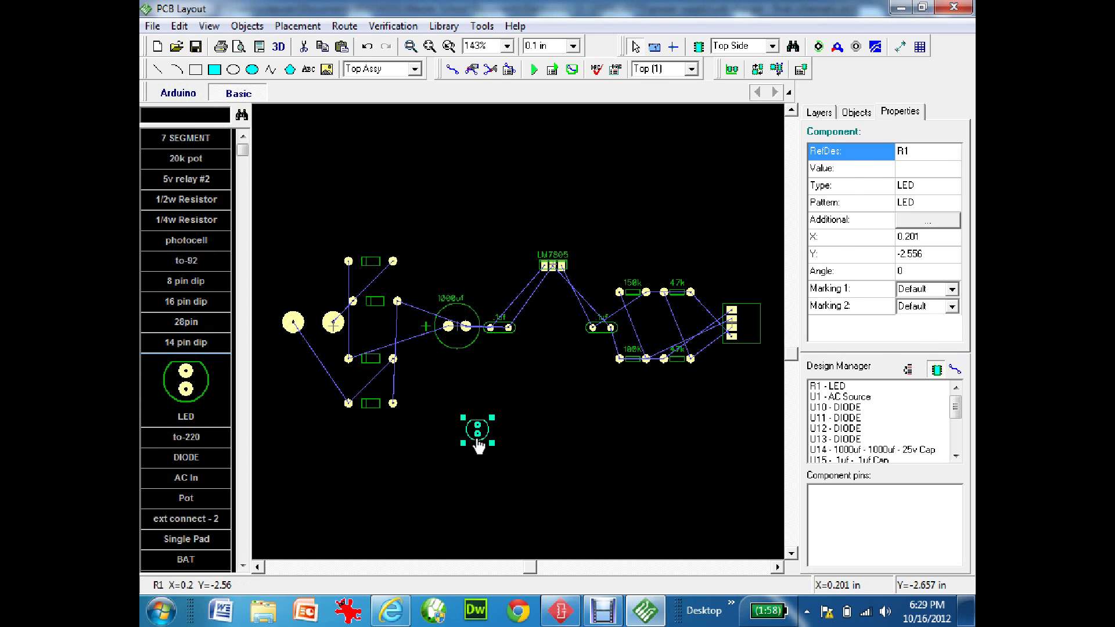
{"action": "key", "text": "Delete"}
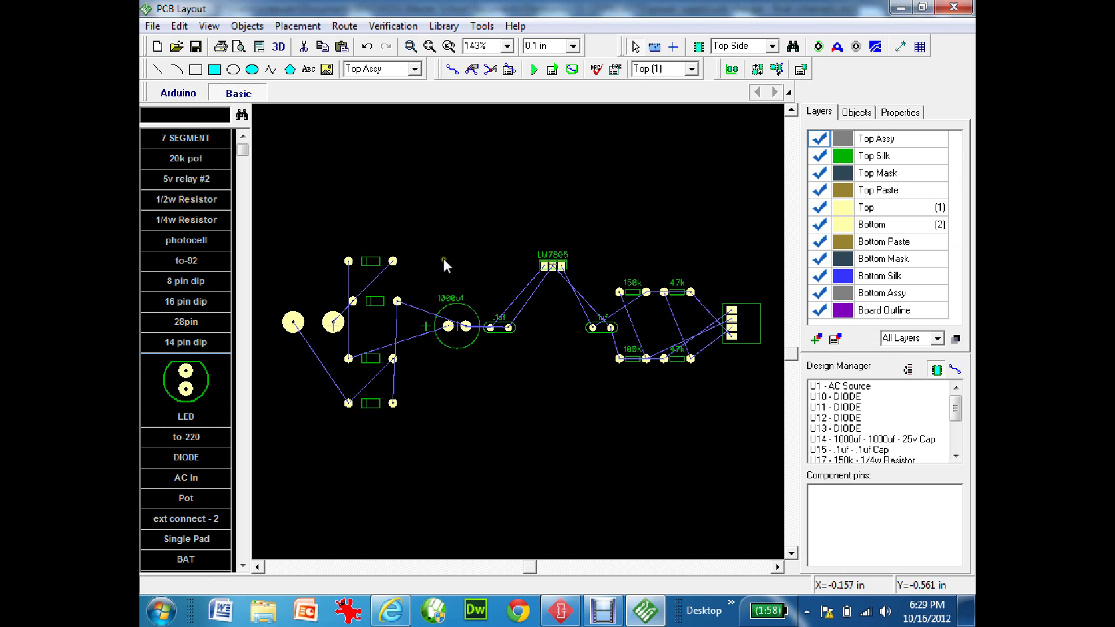
Choose Grid Router as the current autorouter.
{"action": "left_click", "coordinate": [345, 27]}
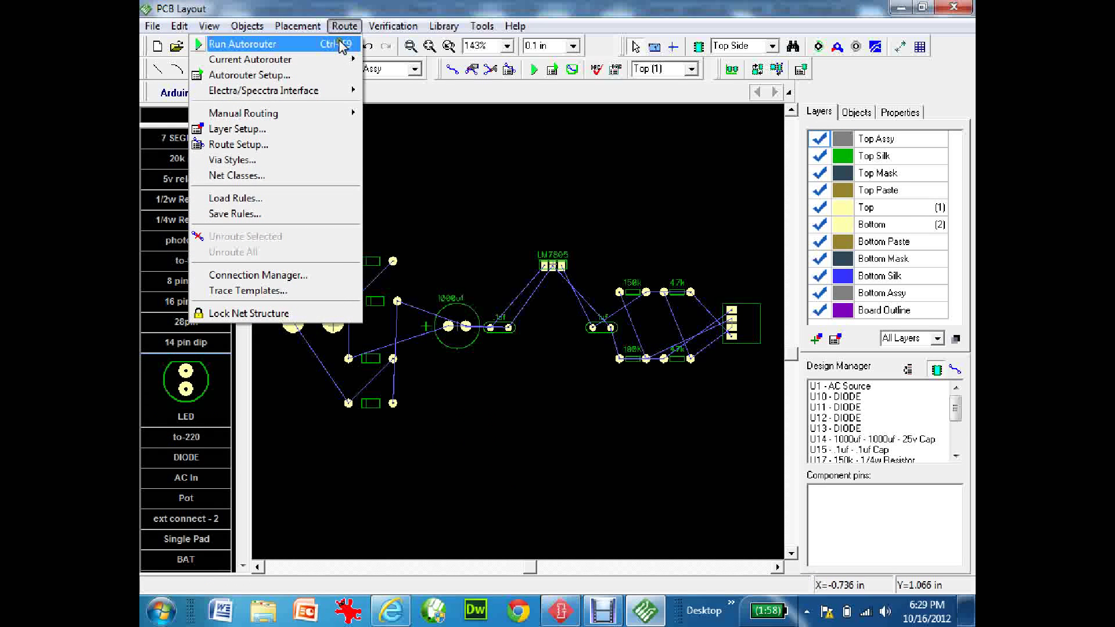
{"action": "mouse_move", "coordinate": [339, 53]}
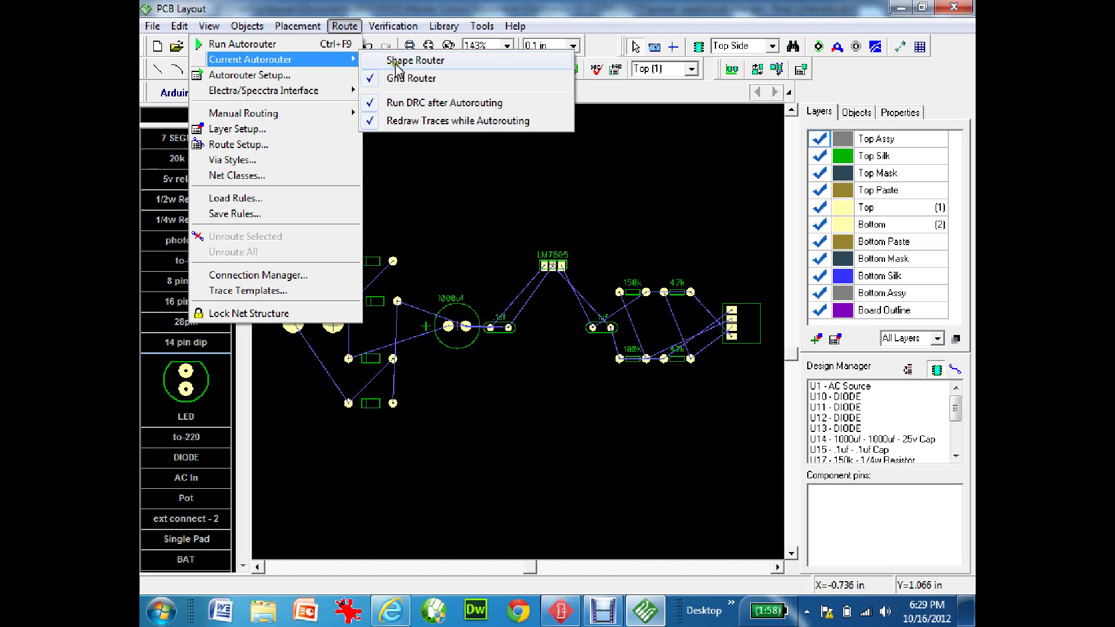
{"action": "left_click", "coordinate": [408, 78]}
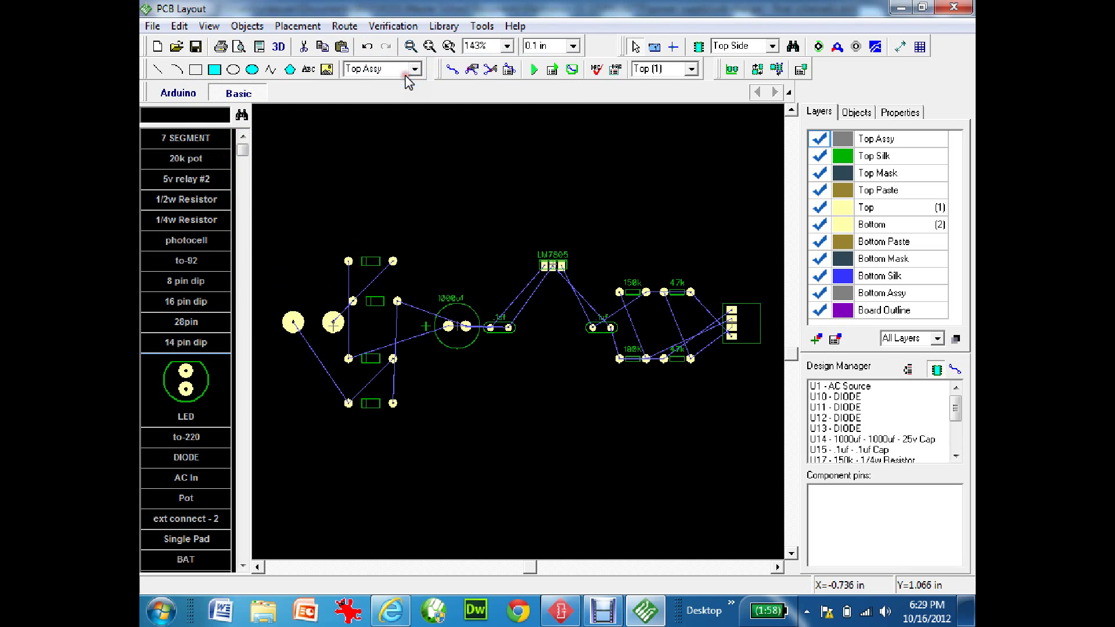
Configure the grid router to stop using all layers and route on 1 layer only.
{"action": "left_click", "coordinate": [346, 28]}
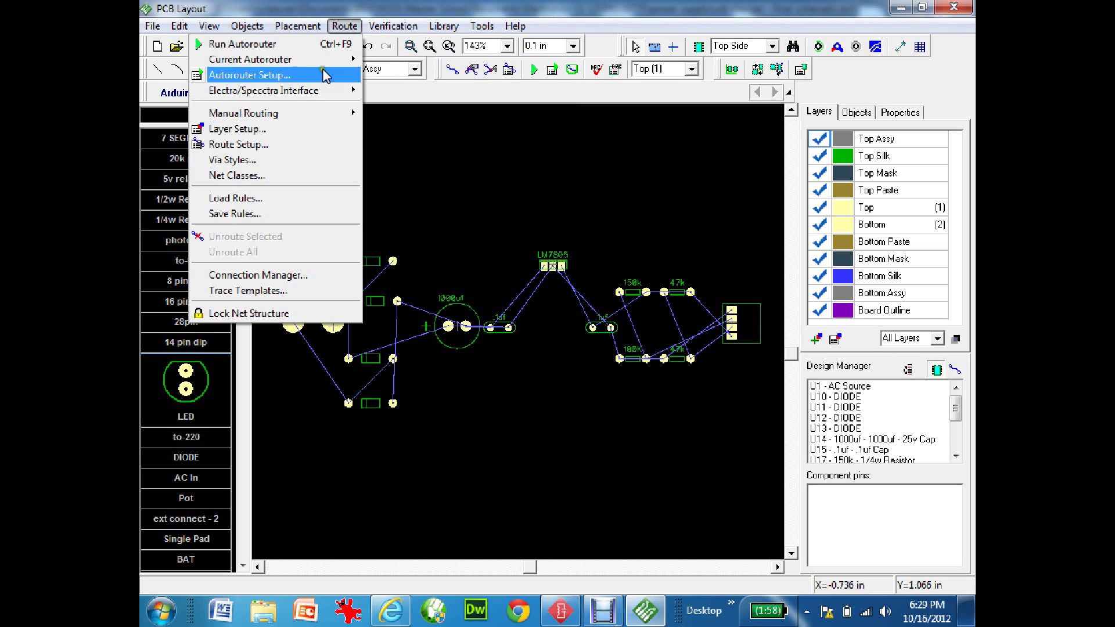
{"action": "left_click", "coordinate": [318, 76]}
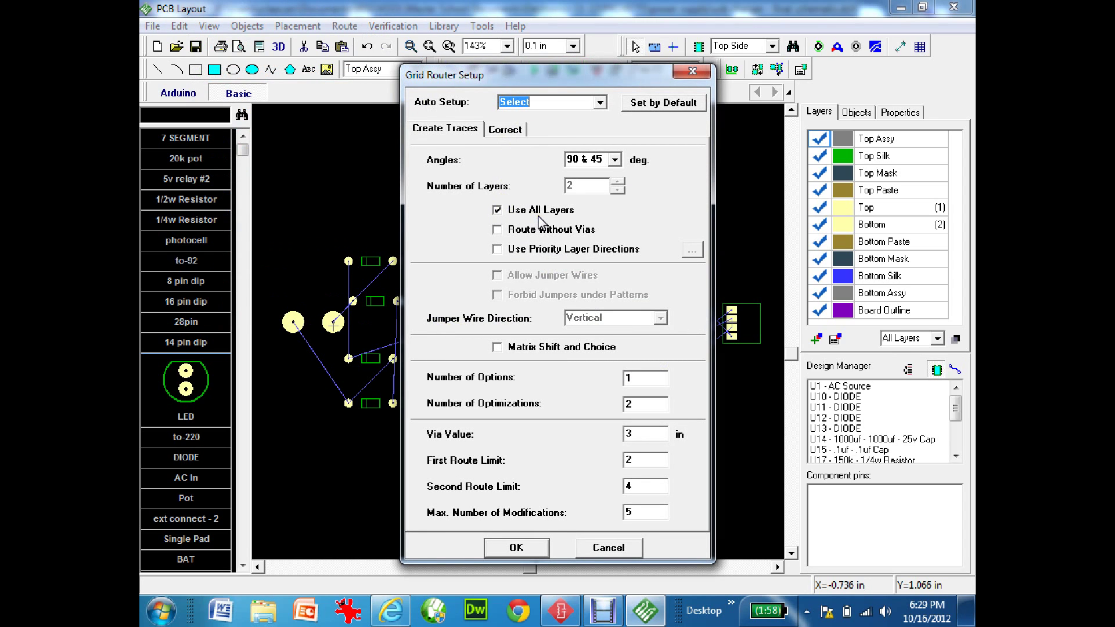
{"action": "left_click", "coordinate": [496, 212]}
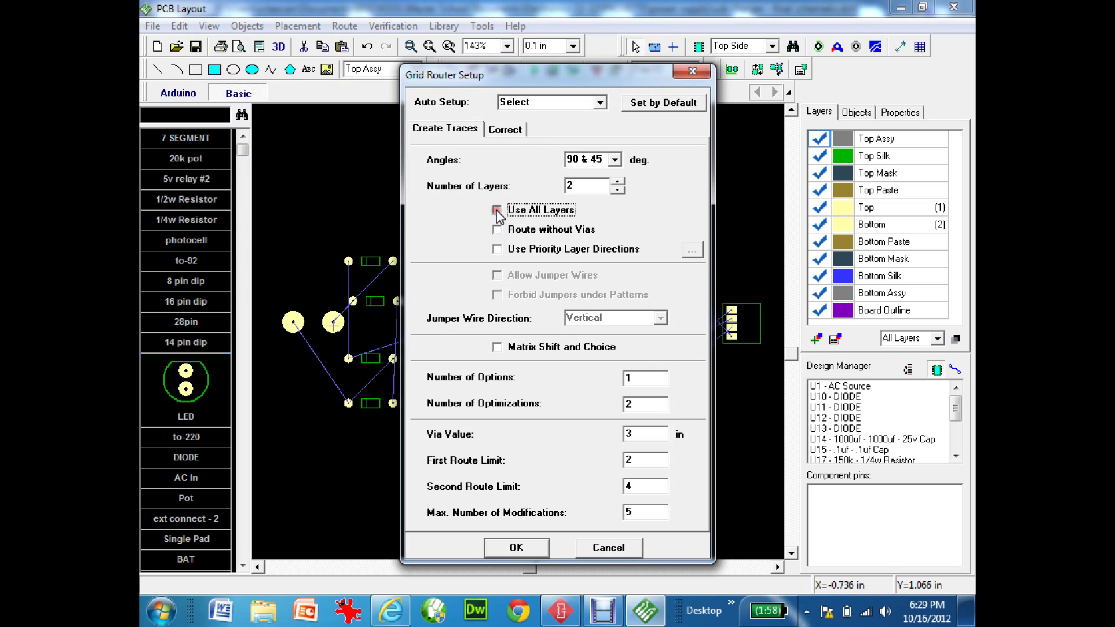
{"action": "left_click", "coordinate": [618, 190]}
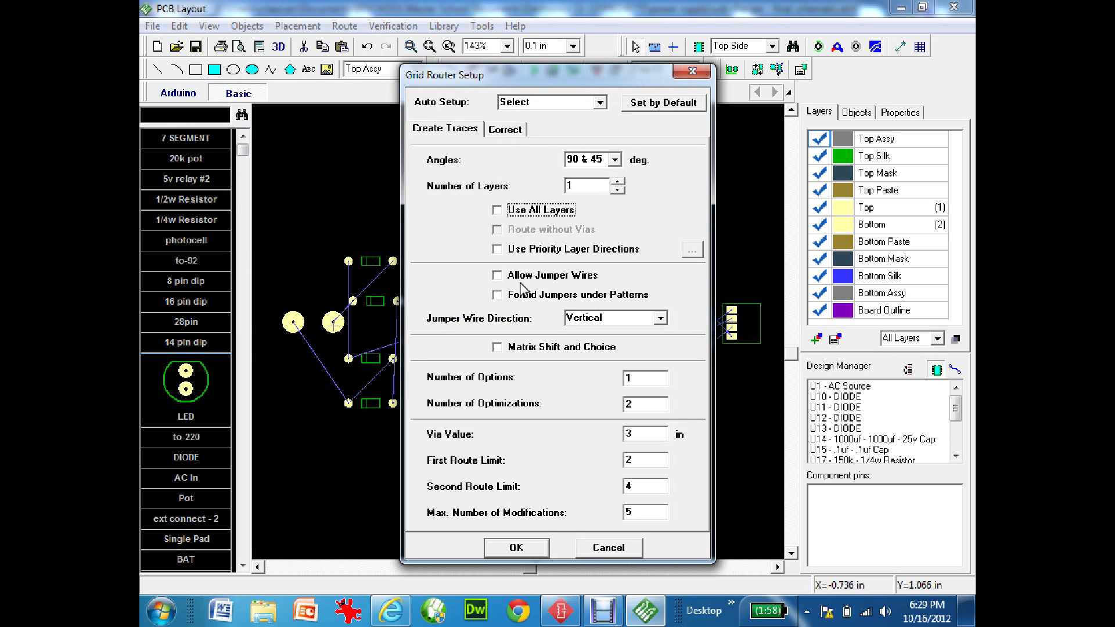
{"action": "left_click", "coordinate": [517, 547]}
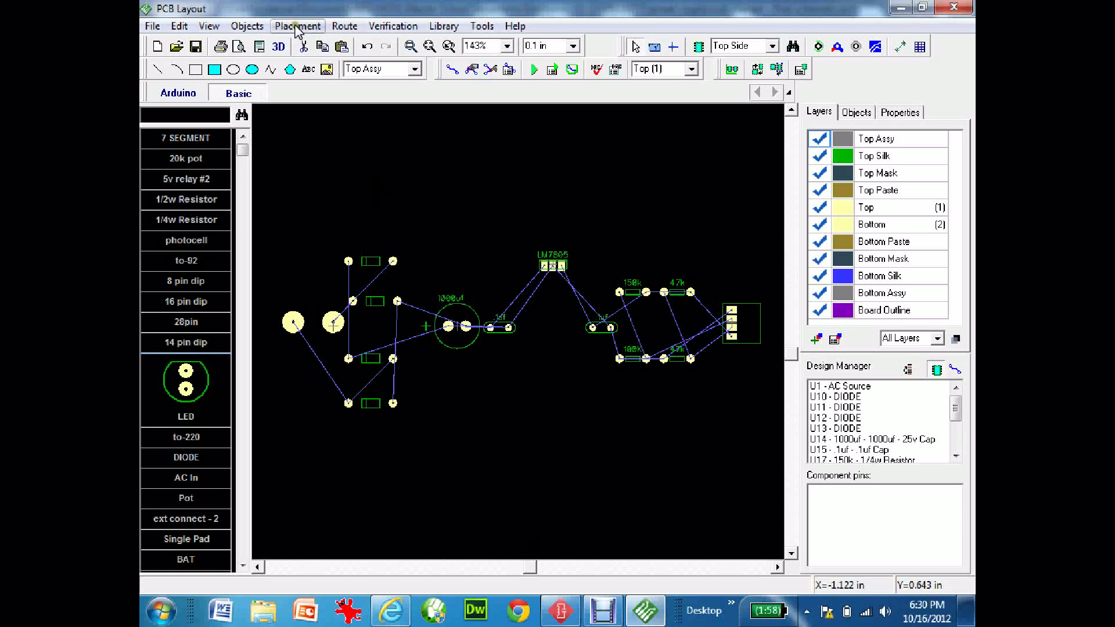
Change the default trace width in the route setup and run the autorouter on the board.
{"action": "left_click", "coordinate": [344, 26]}
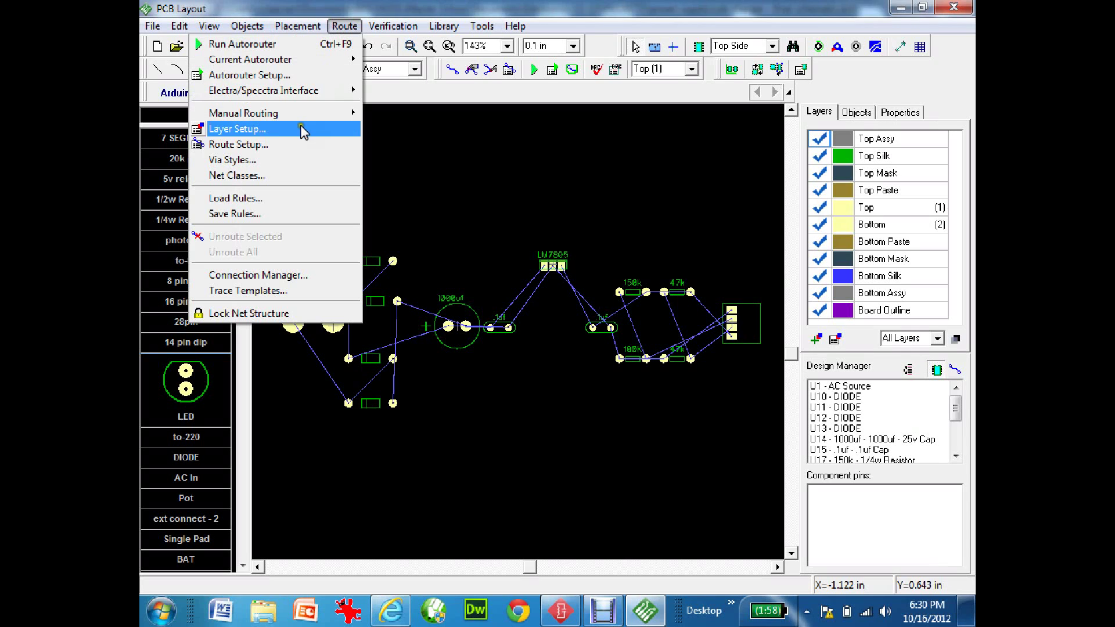
{"action": "left_click", "coordinate": [260, 144]}
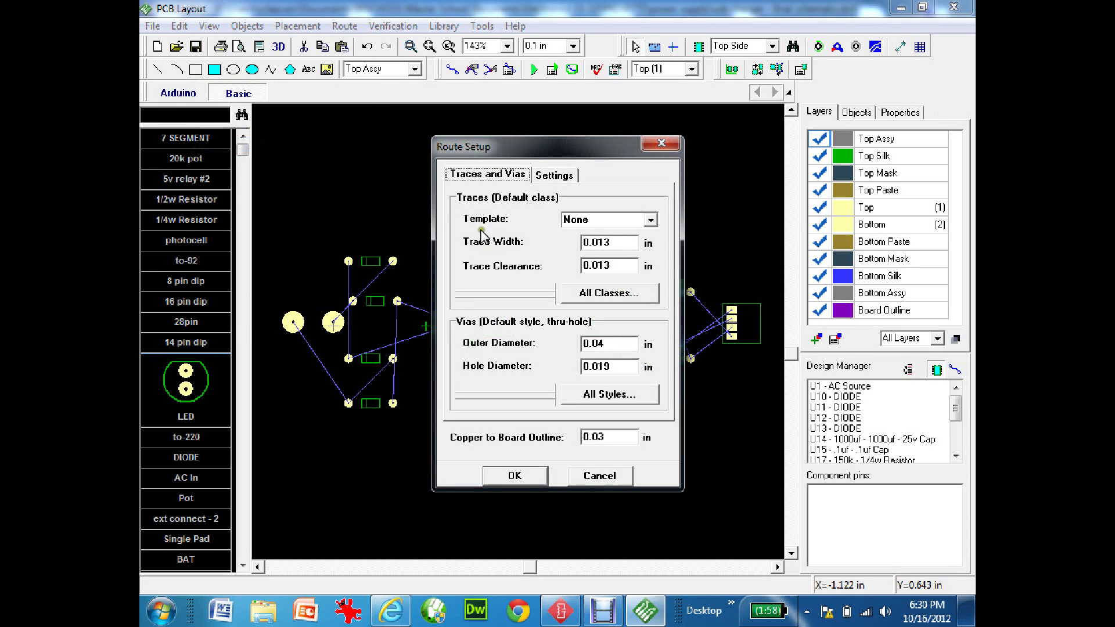
{"action": "left_click", "coordinate": [610, 243]}
{"action": "left_click", "coordinate": [514, 475]}
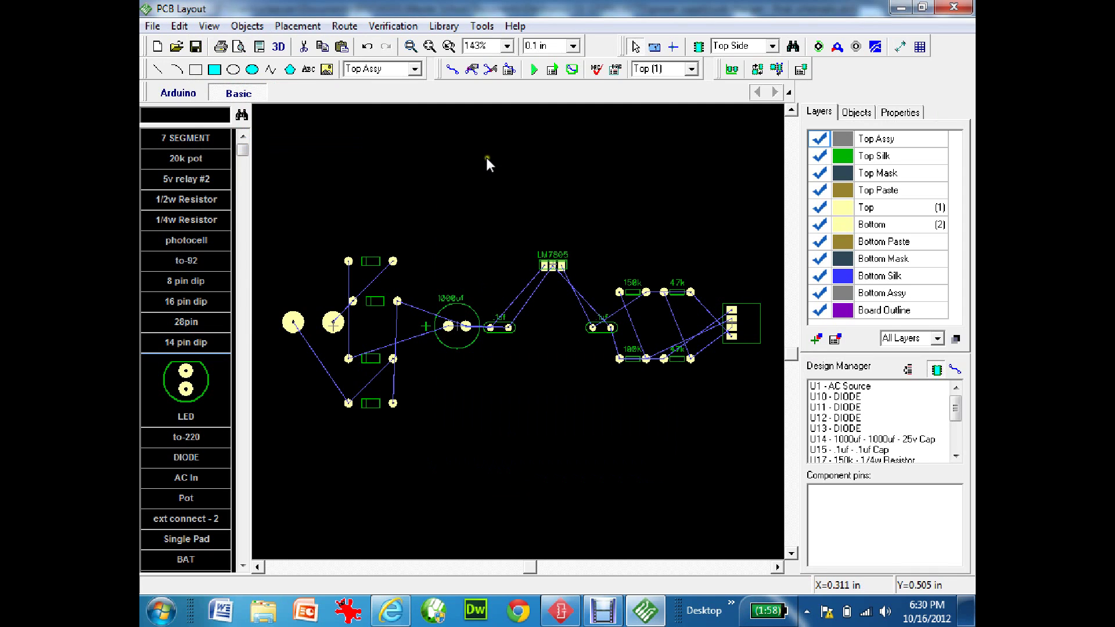
{"action": "left_click", "coordinate": [535, 69]}
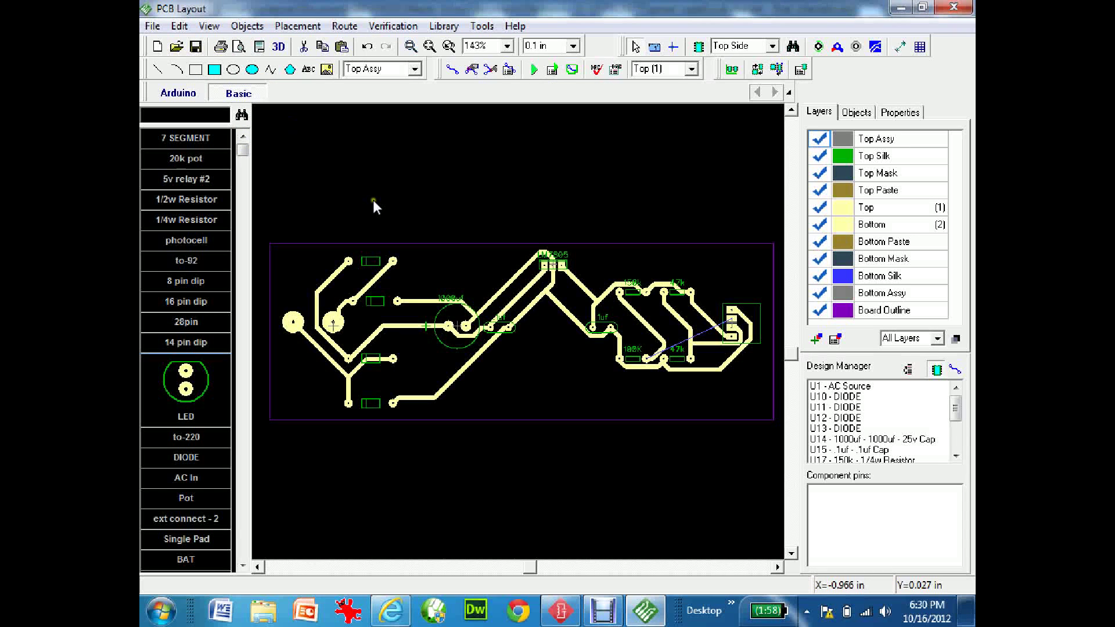
Check the board's width, height and area in the design information.
{"action": "left_click", "coordinate": [151, 26]}
{"action": "left_click", "coordinate": [219, 234]}
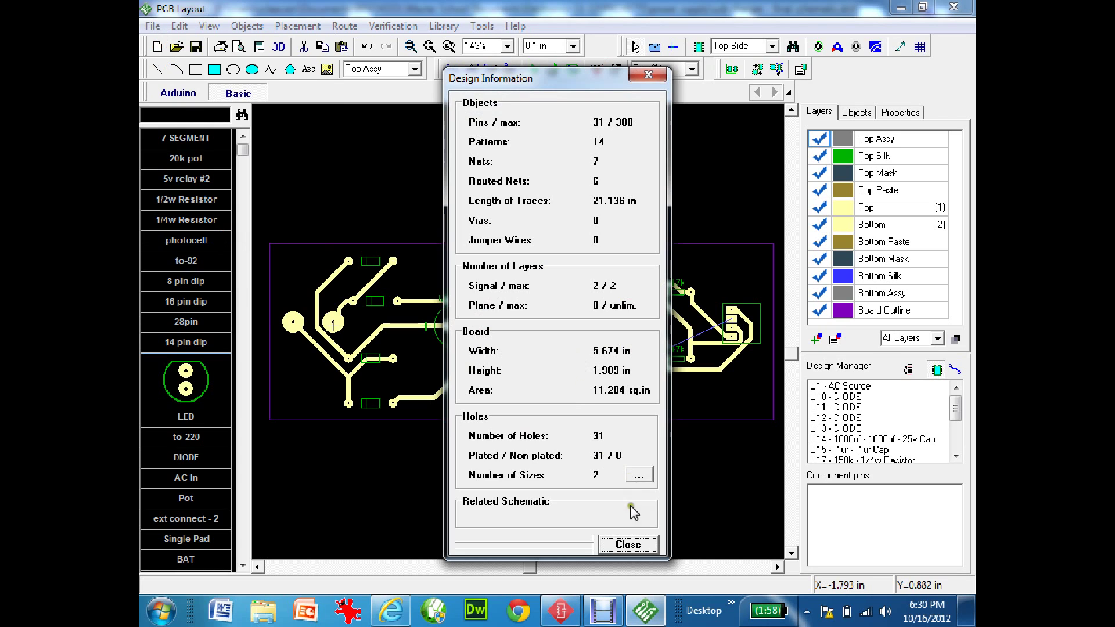
{"action": "left_click", "coordinate": [624, 544]}
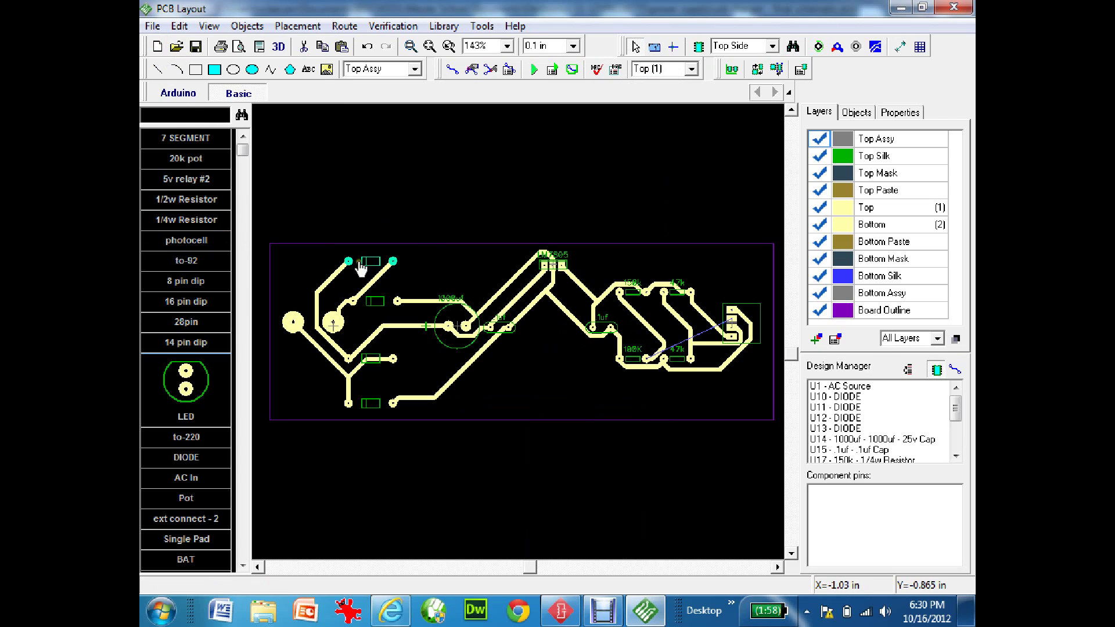
Unroute all traces on the board and delete the board outline.
{"action": "left_click", "coordinate": [353, 29]}
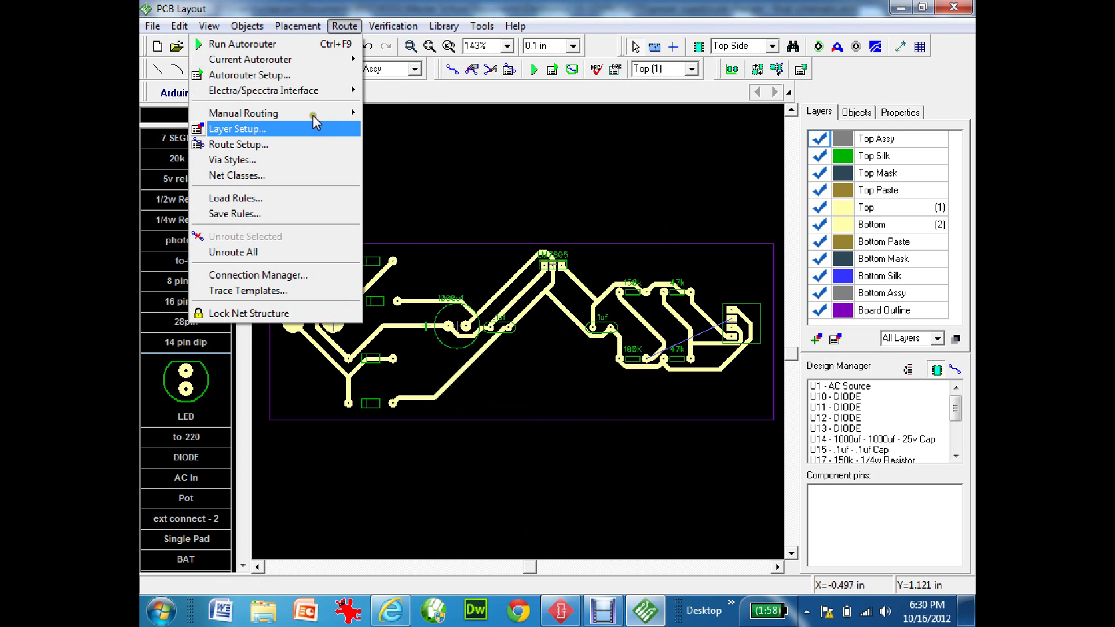
{"action": "left_click", "coordinate": [262, 252]}
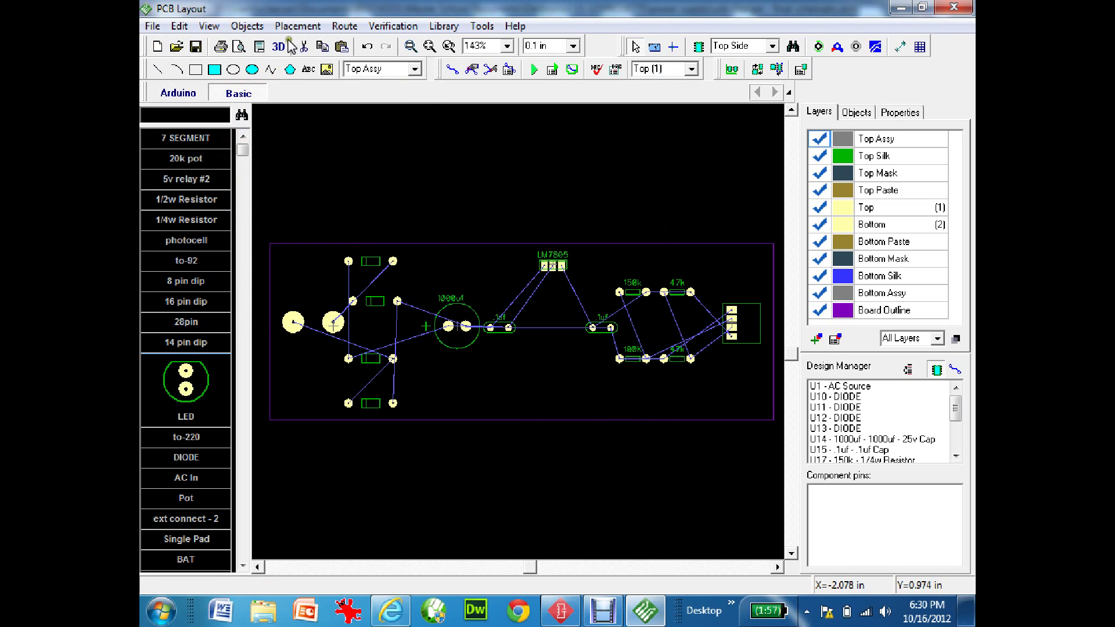
{"action": "left_click", "coordinate": [262, 27]}
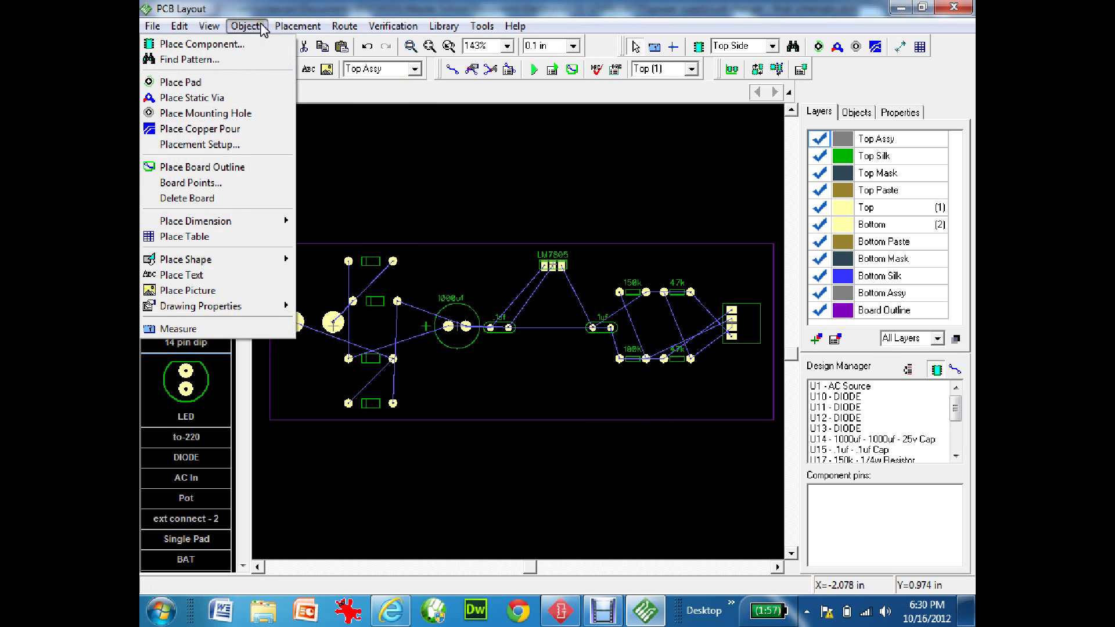
{"action": "left_click", "coordinate": [215, 198]}
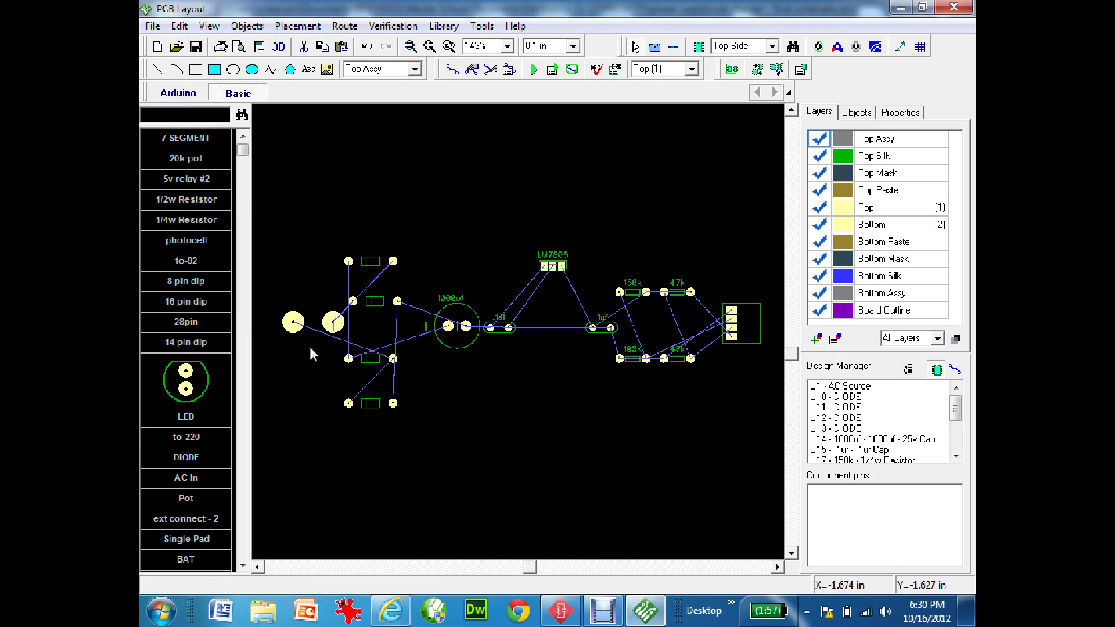
Rotate the AC source to 90 degrees and place its pads vertically beside the diode column.
{"action": "left_click", "coordinate": [317, 327]}
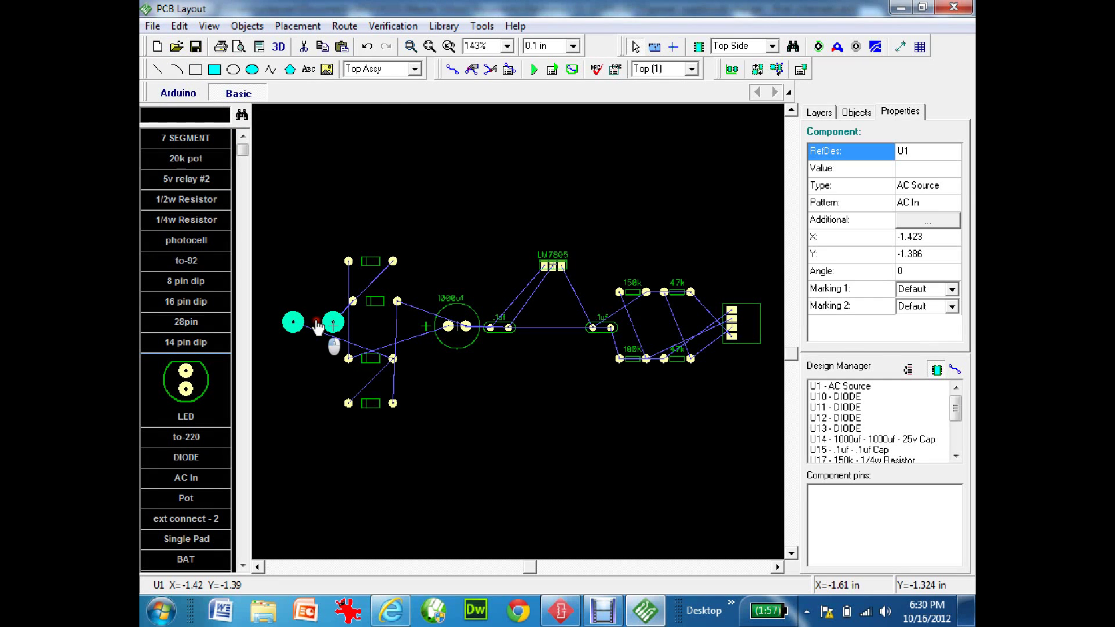
{"action": "key", "text": "r"}
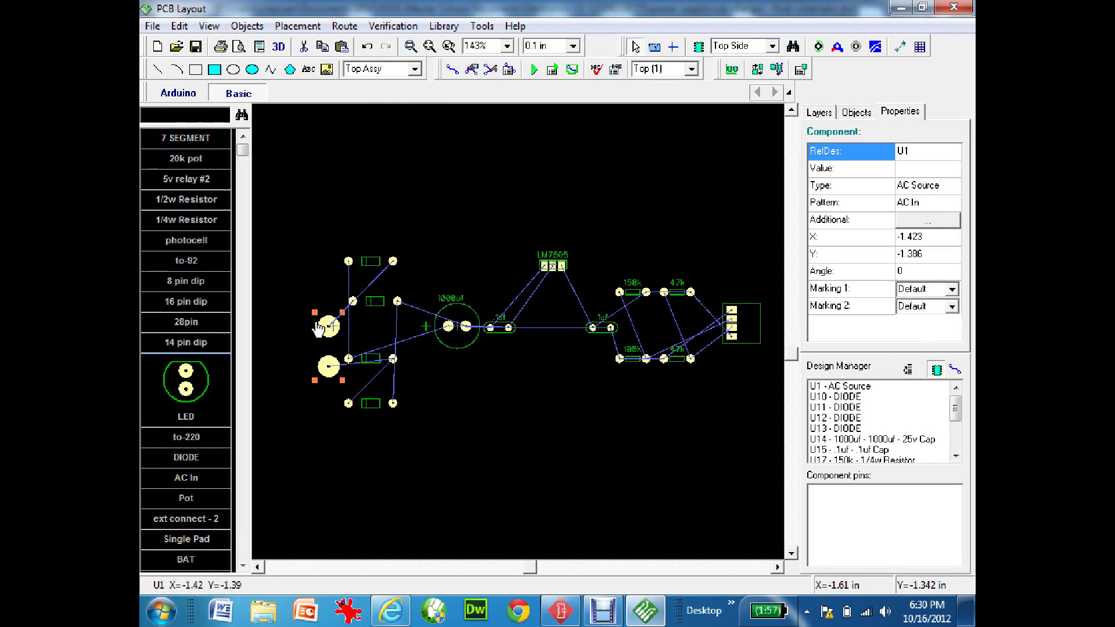
{"action": "left_click_drag", "start_coordinate": [319, 328], "coordinate": [303, 307]}
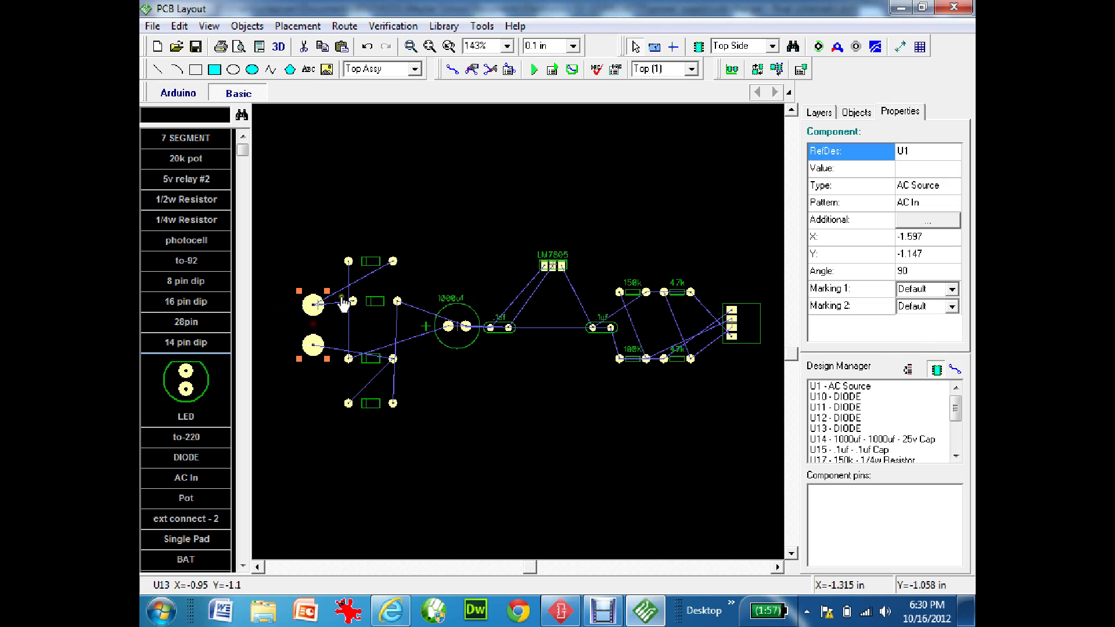
Rotate diode U10 to 180 degrees and stack diodes U10 and U13 closely above the AC source pads.
{"action": "left_click", "coordinate": [366, 265]}
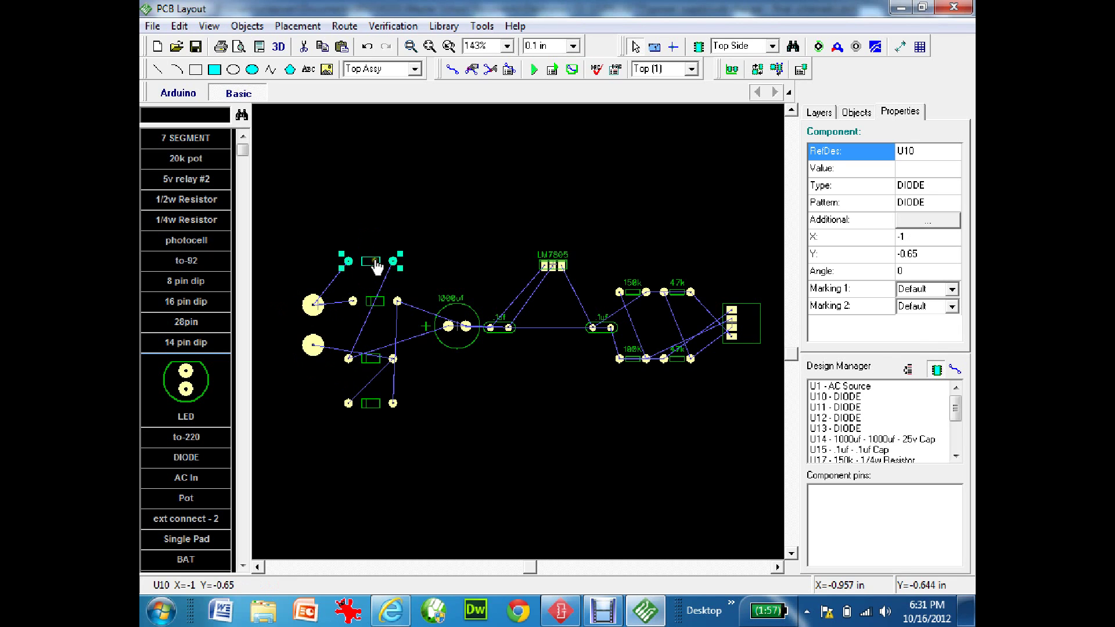
{"action": "left_click_drag", "start_coordinate": [366, 266], "coordinate": [343, 269]}
{"action": "key", "text": "r"}
{"action": "key", "text": "r"}
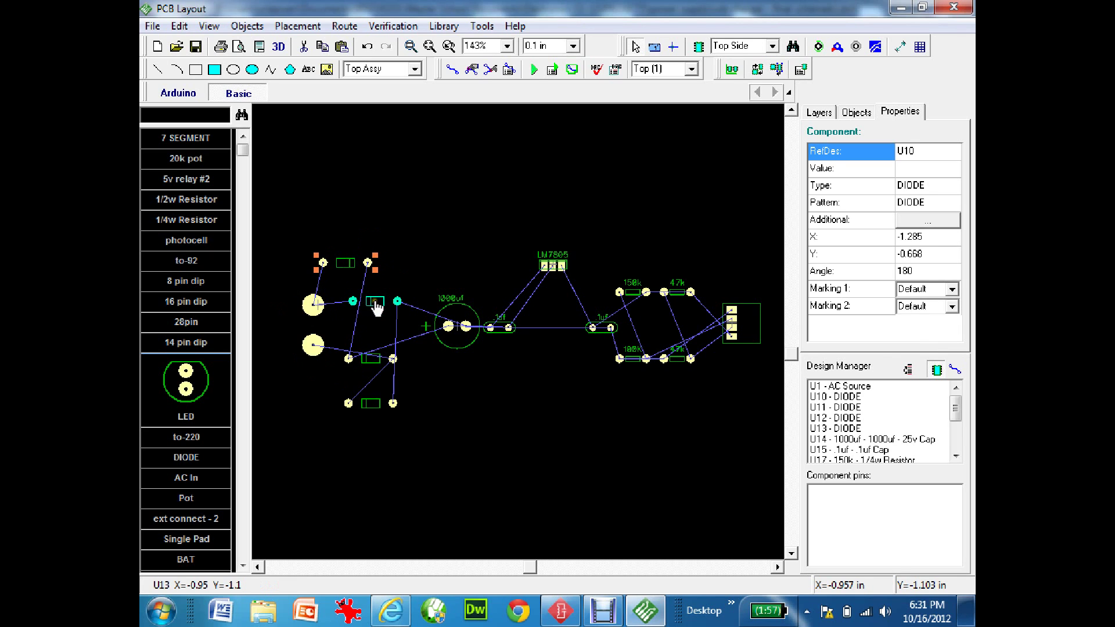
{"action": "left_click_drag", "start_coordinate": [375, 306], "coordinate": [338, 281]}
{"action": "left_click_drag", "start_coordinate": [339, 280], "coordinate": [337, 281]}
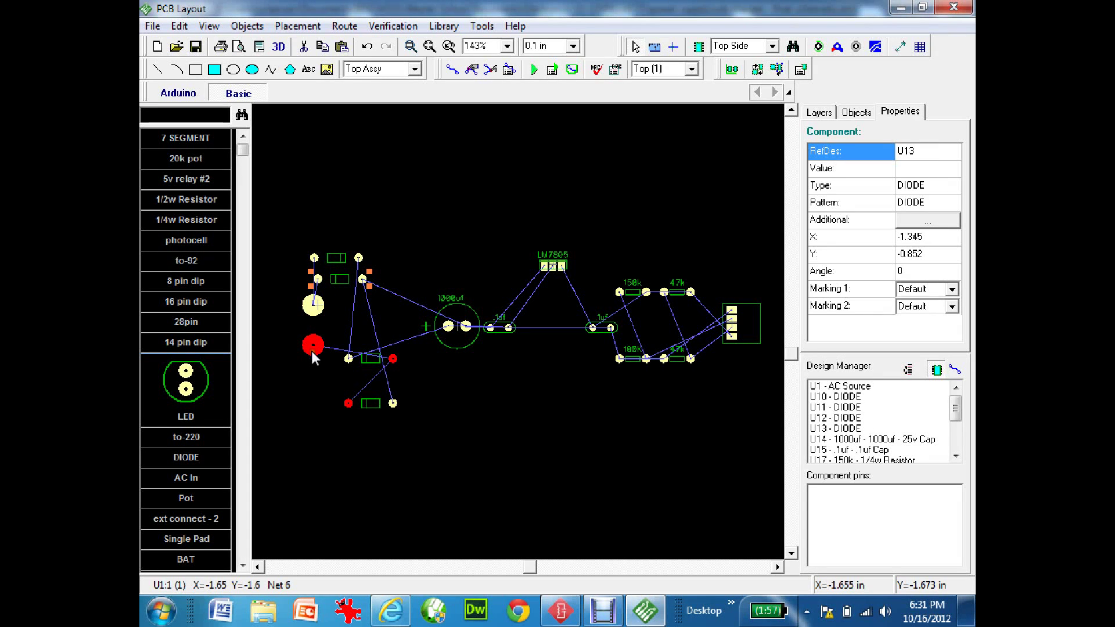
Rotate diode U11 to 180 degrees, stack the two lower diodes below the AC source pads, and align U13 with the column.
{"action": "left_click", "coordinate": [370, 359]}
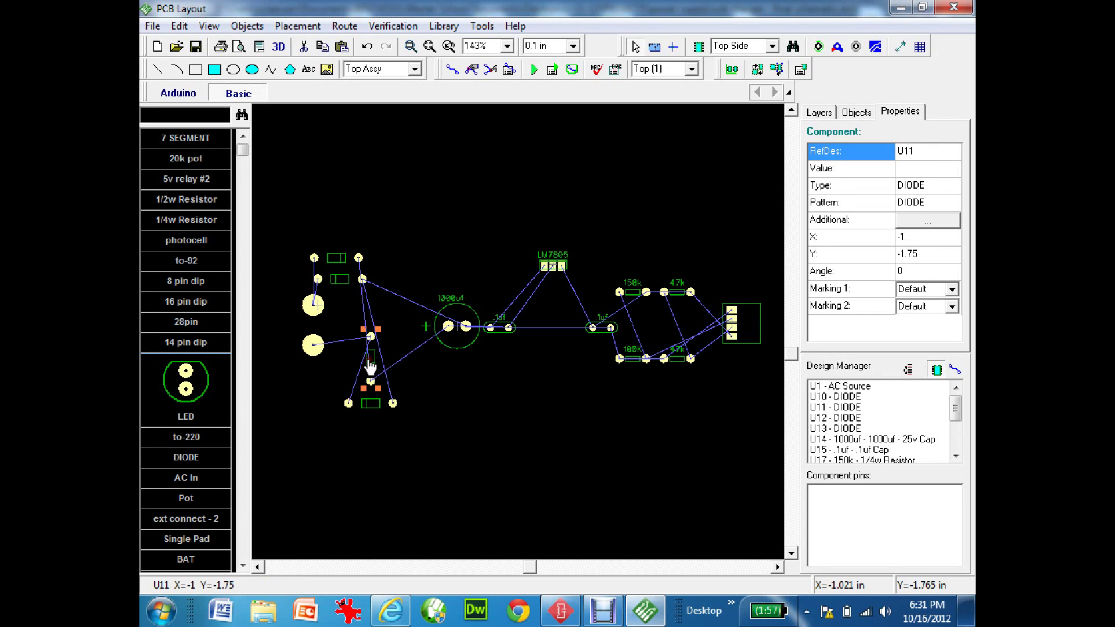
{"action": "left_click_drag", "start_coordinate": [370, 366], "coordinate": [344, 372]}
{"action": "key", "text": "r"}
{"action": "key", "text": "r"}
{"action": "left_click_drag", "start_coordinate": [366, 410], "coordinate": [341, 377]}
{"action": "left_click", "coordinate": [339, 280]}
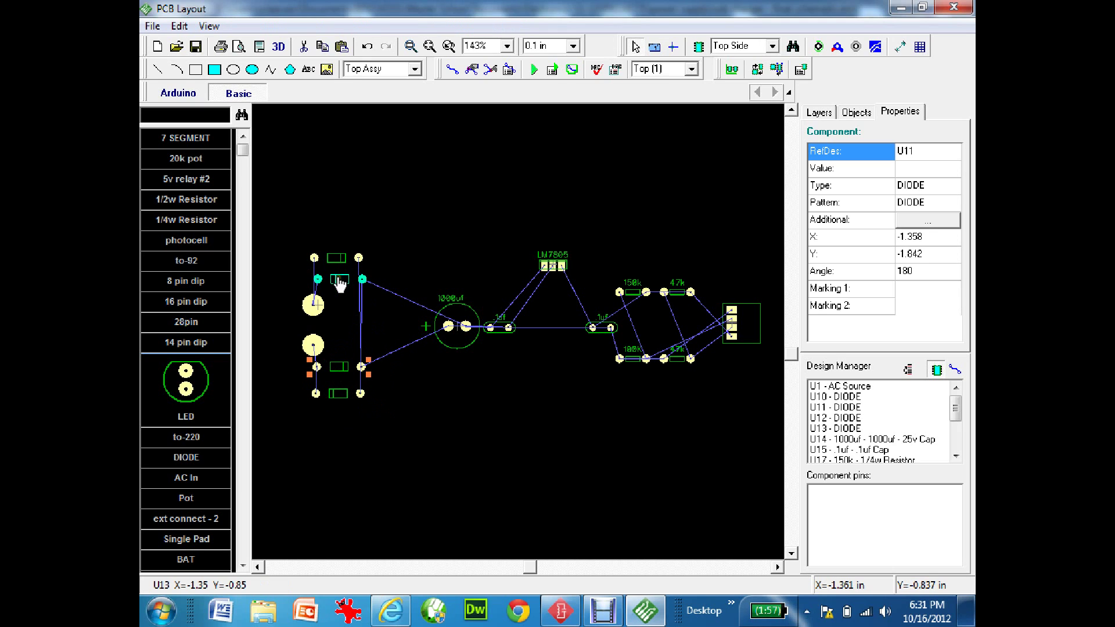
{"action": "left_click_drag", "start_coordinate": [338, 283], "coordinate": [336, 282]}
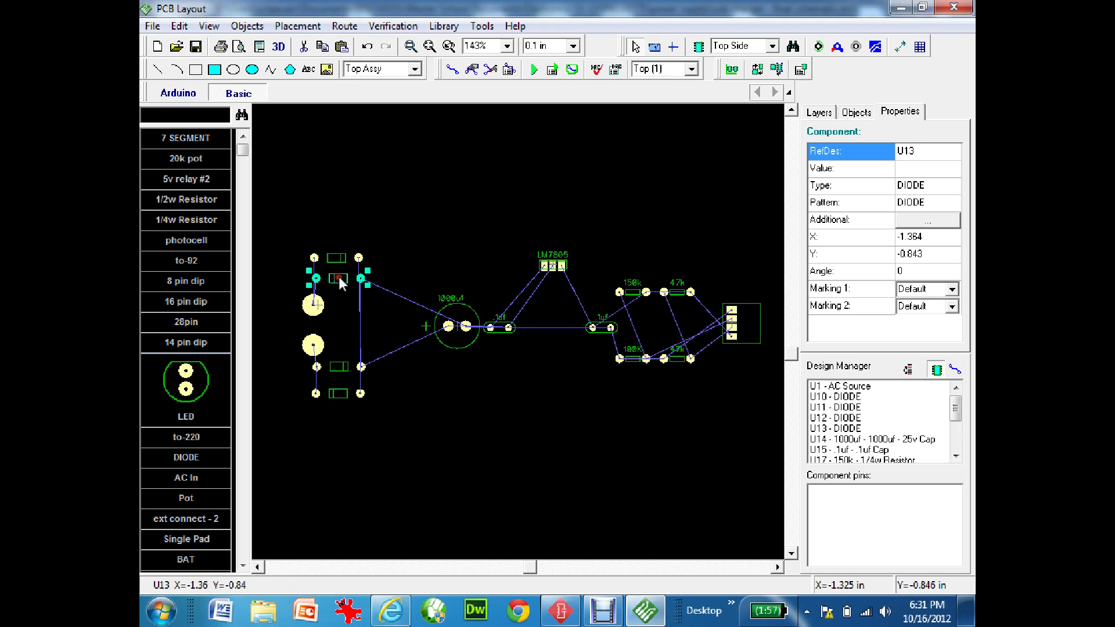
Rotate the 1000uf capacitor to 90 degrees between the diode pairs and place the first .1uf capacitor upright beside it.
{"action": "left_click_drag", "start_coordinate": [445, 339], "coordinate": [344, 328]}
{"action": "key", "text": "r"}
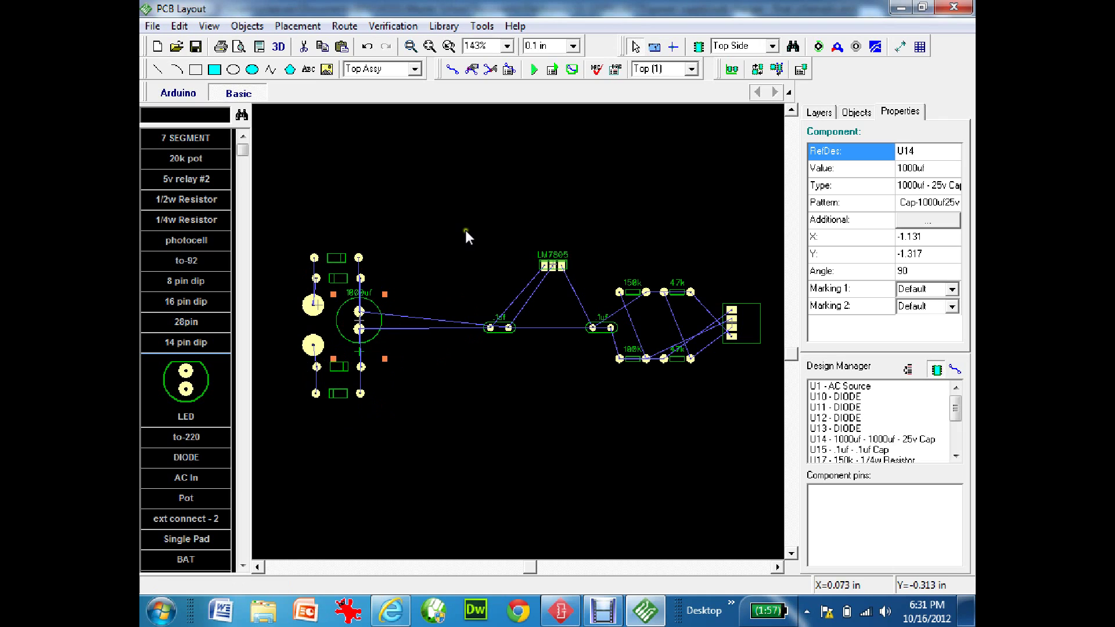
{"action": "left_click_drag", "start_coordinate": [500, 328], "coordinate": [394, 329]}
{"action": "key", "text": "r"}
Move the regulator, second .1uf capacitor, resistors and connector together as a group closer to the 1000uf capacitor.
{"action": "left_click_drag", "start_coordinate": [508, 215], "coordinate": [768, 389]}
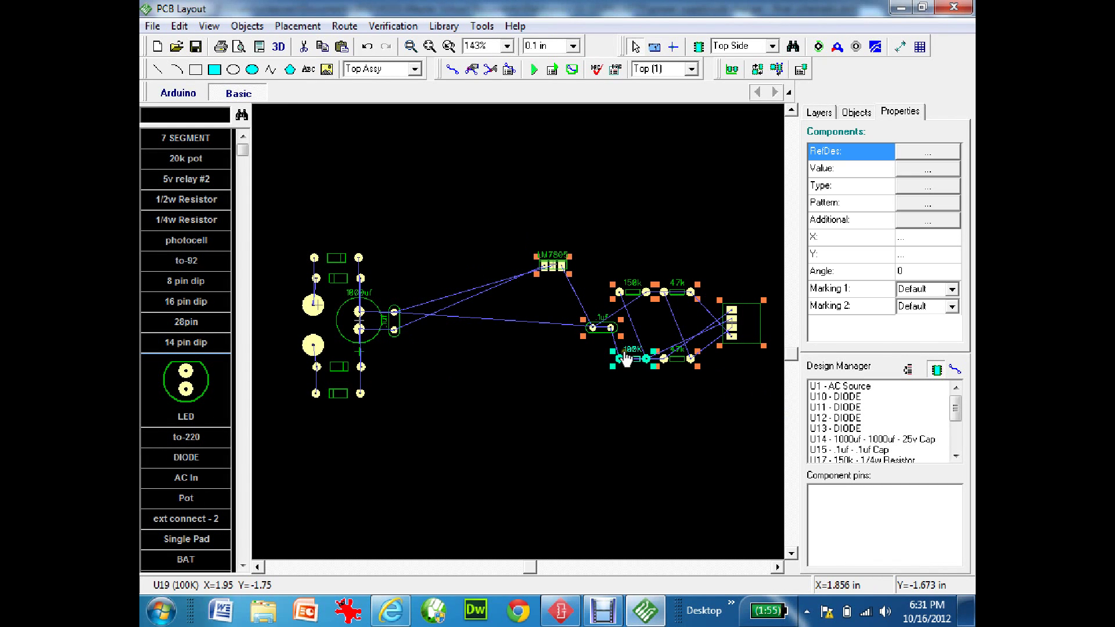
{"action": "left_click_drag", "start_coordinate": [624, 351], "coordinate": [501, 370]}
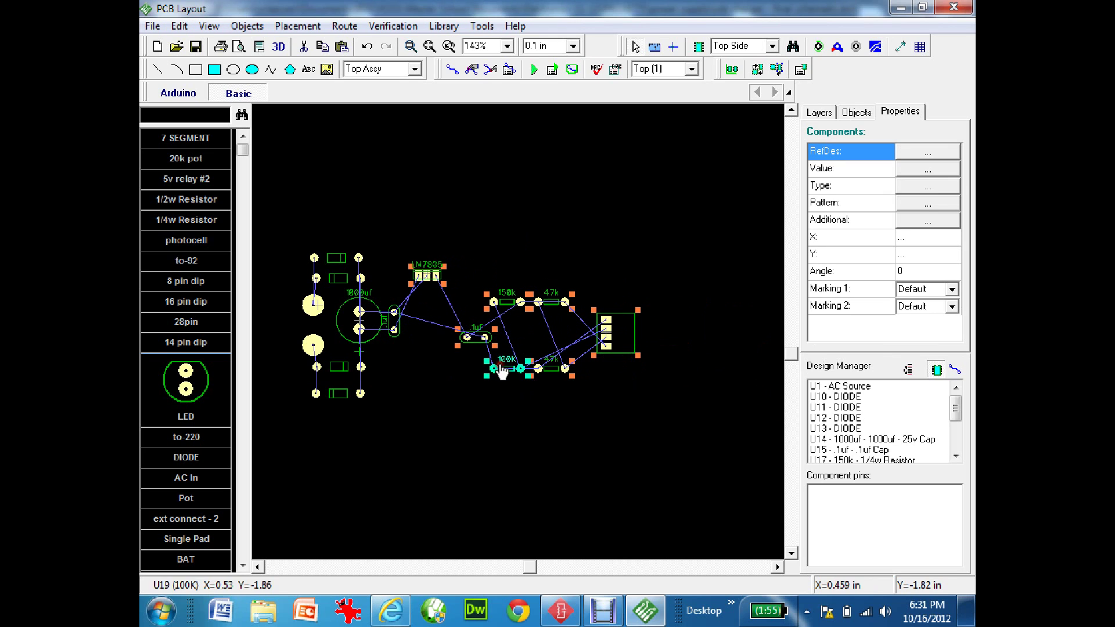
{"action": "left_click", "coordinate": [409, 47]}
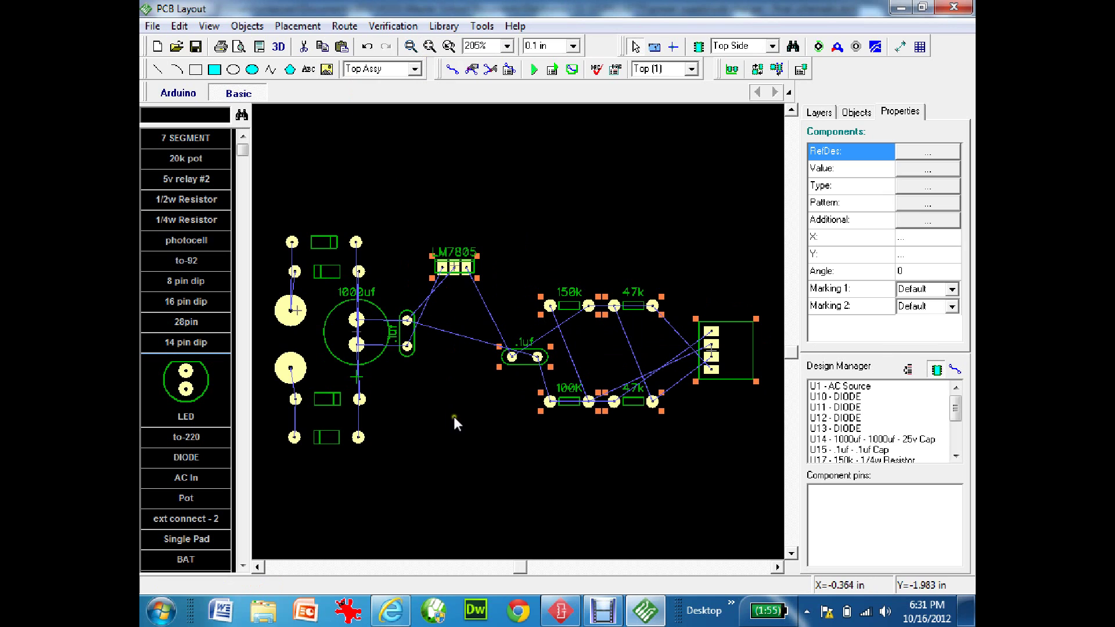
{"action": "left_click_drag", "start_coordinate": [456, 263], "coordinate": [462, 279]}
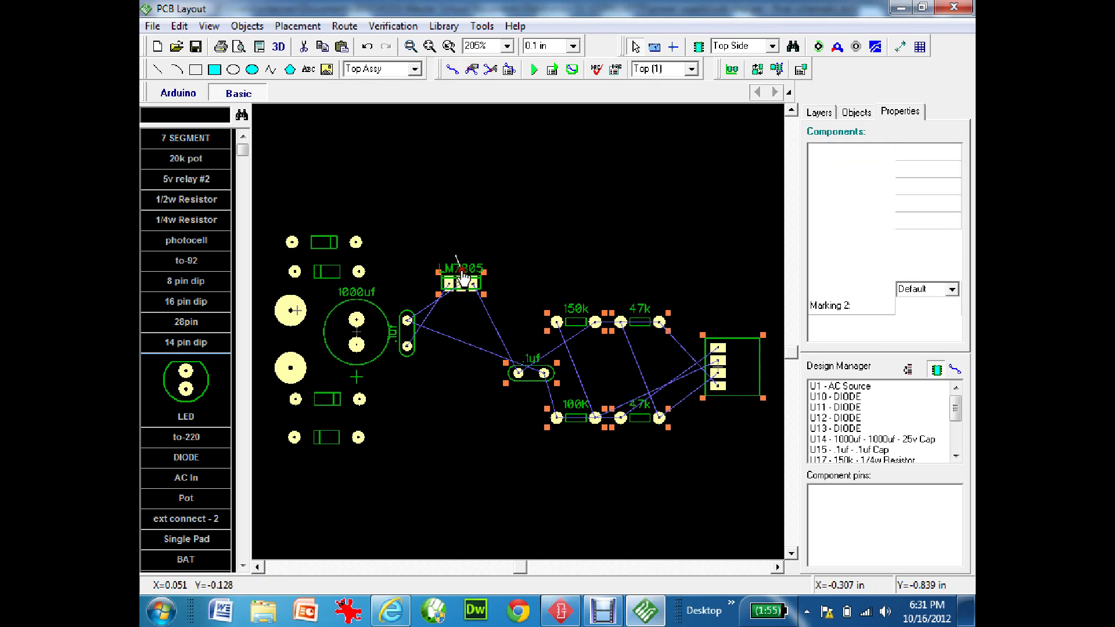
{"action": "left_click", "coordinate": [470, 247]}
Turn the LM7805 and the second .1uf capacitor upright and line them up beside the first .1uf capacitor.
{"action": "left_click", "coordinate": [460, 277]}
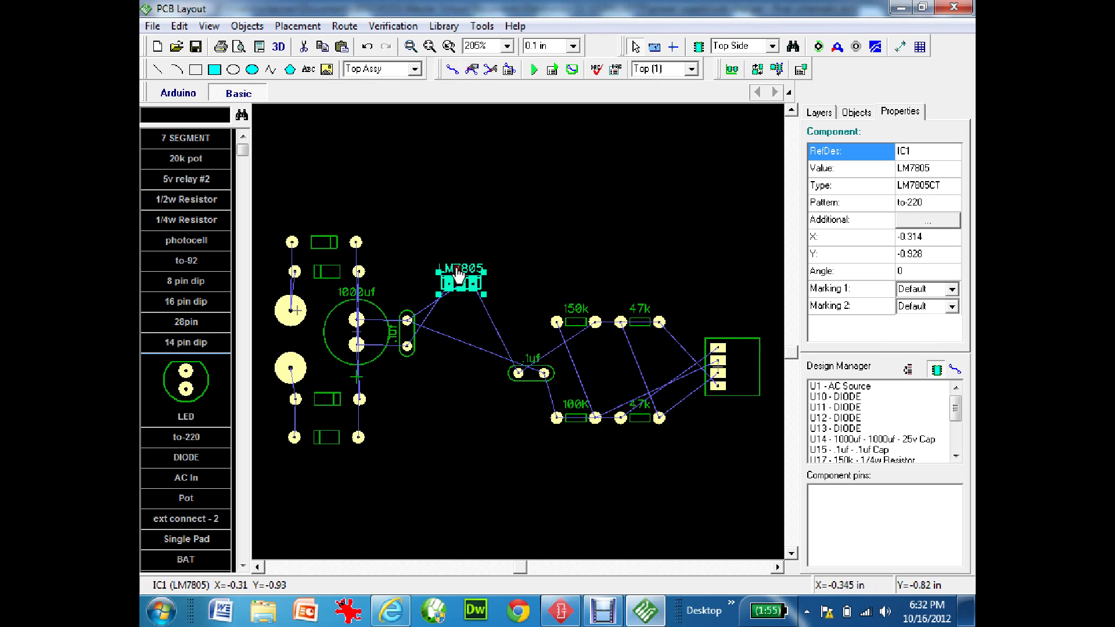
{"action": "key", "text": "r"}
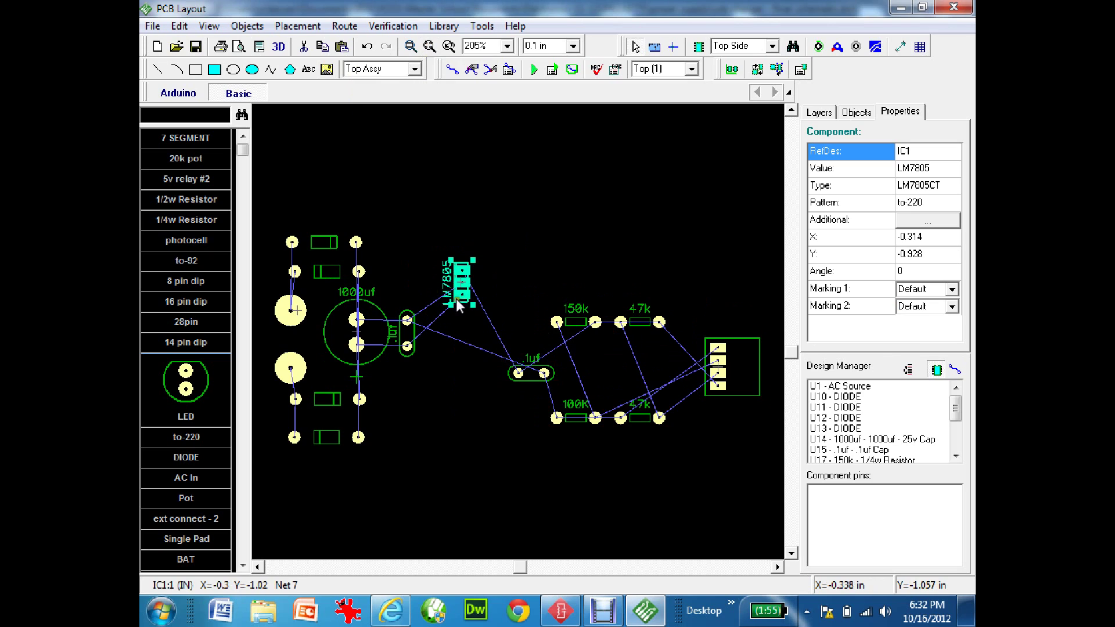
{"action": "left_click_drag", "start_coordinate": [460, 287], "coordinate": [430, 329]}
{"action": "left_click_drag", "start_coordinate": [529, 375], "coordinate": [499, 361]}
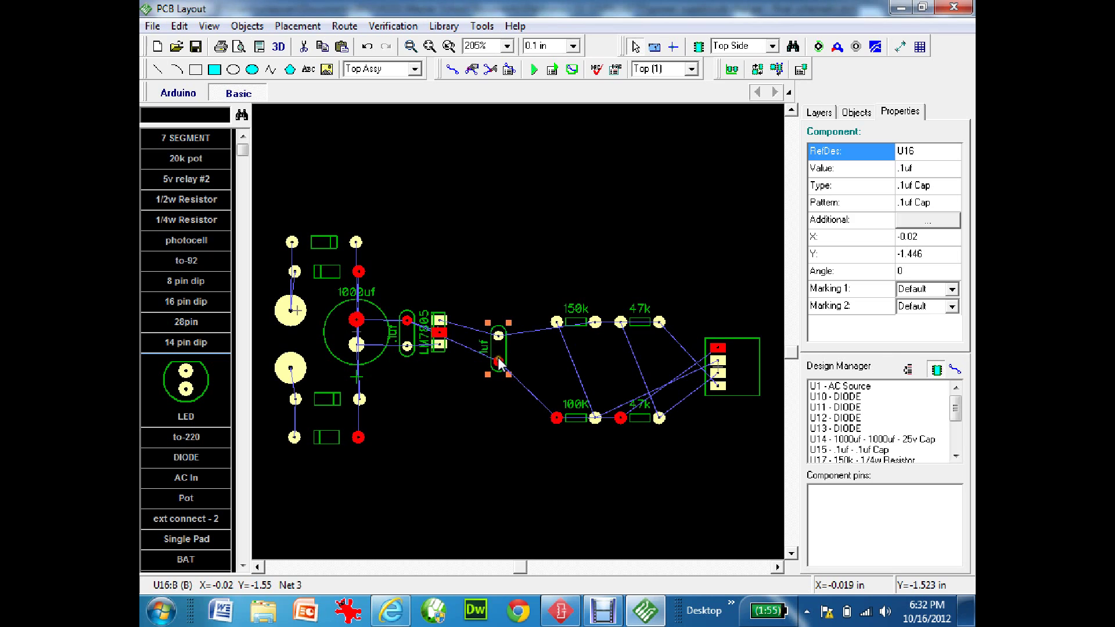
{"action": "key", "text": "r"}
{"action": "left_click_drag", "start_coordinate": [489, 353], "coordinate": [457, 337]}
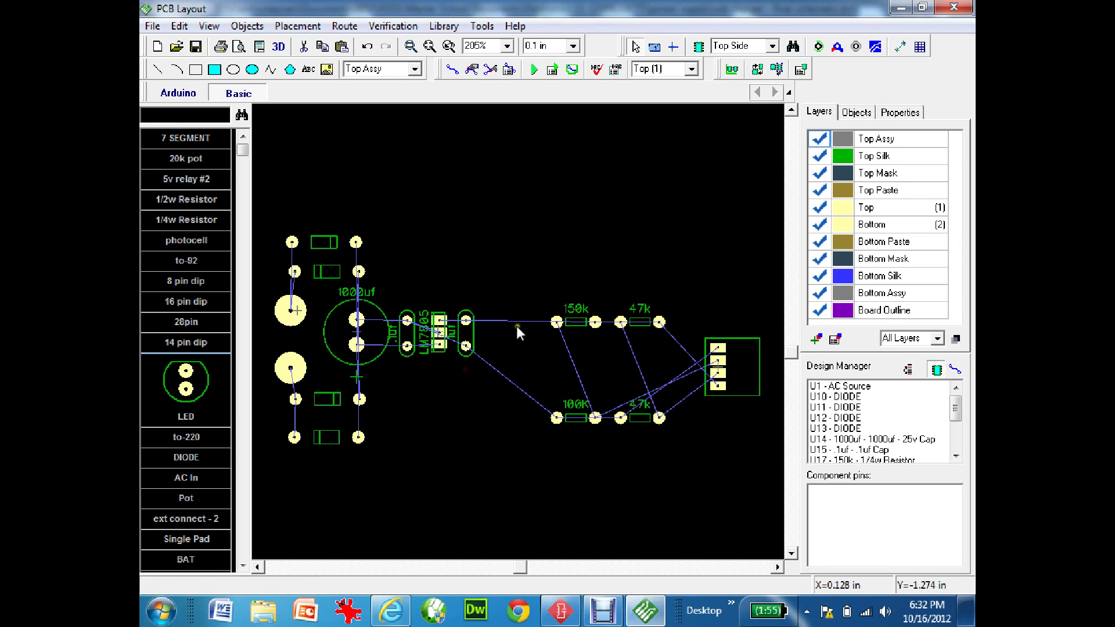
Move the 150k resistor up, rotate the 100K resistor to 180 degrees and place it directly beneath the 150k.
{"action": "left_click", "coordinate": [577, 328]}
{"action": "left_click_drag", "start_coordinate": [577, 329], "coordinate": [544, 293]}
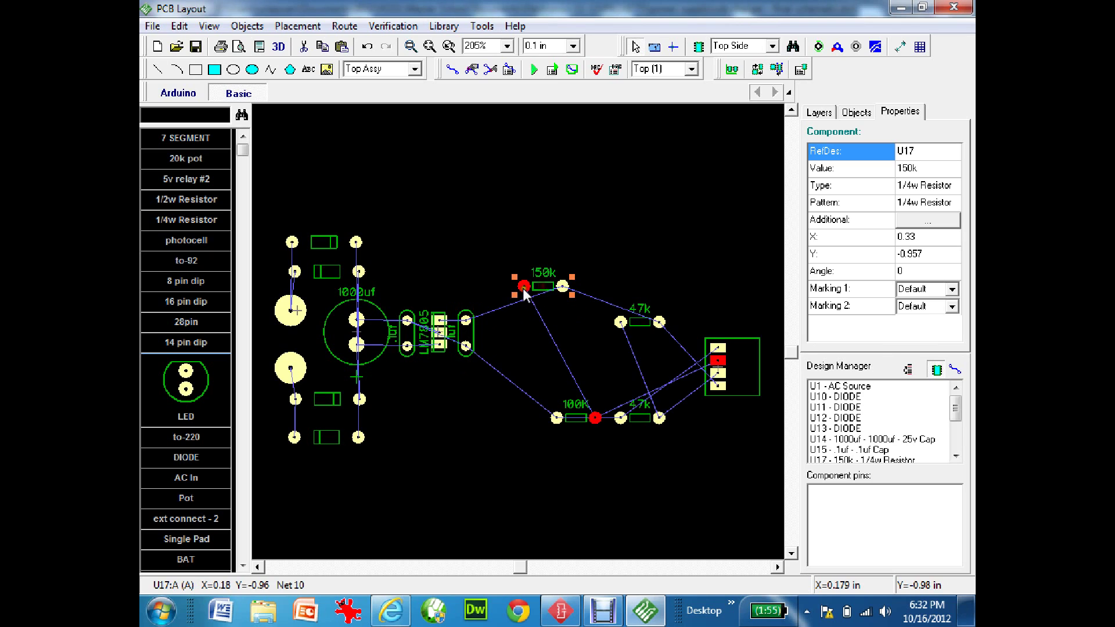
{"action": "left_click", "coordinate": [578, 418]}
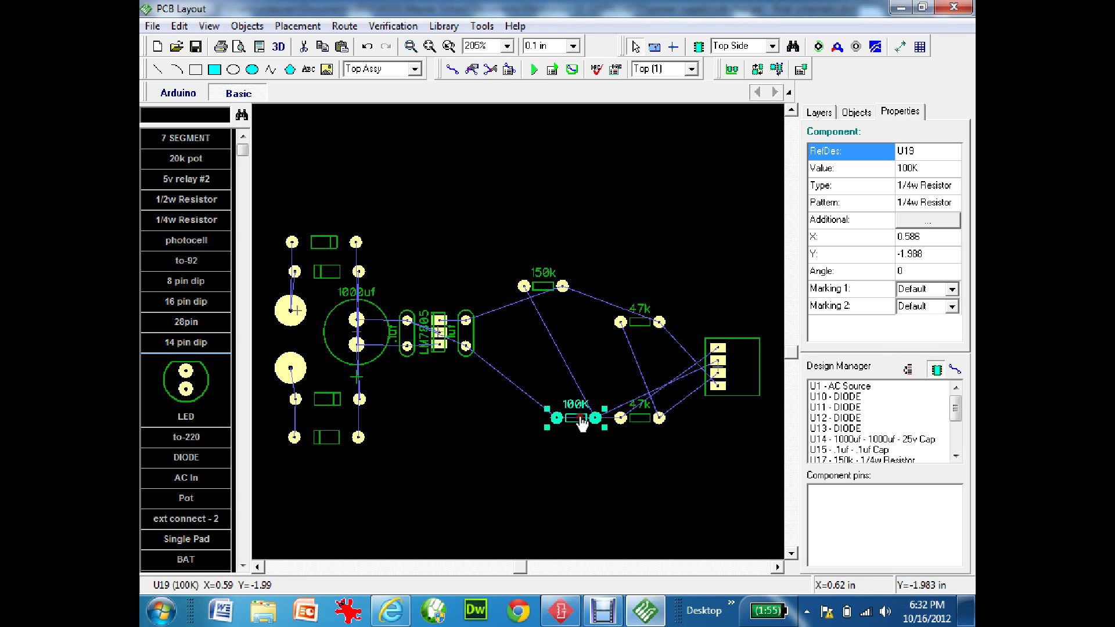
{"action": "key", "text": "r"}
{"action": "key", "text": "r"}
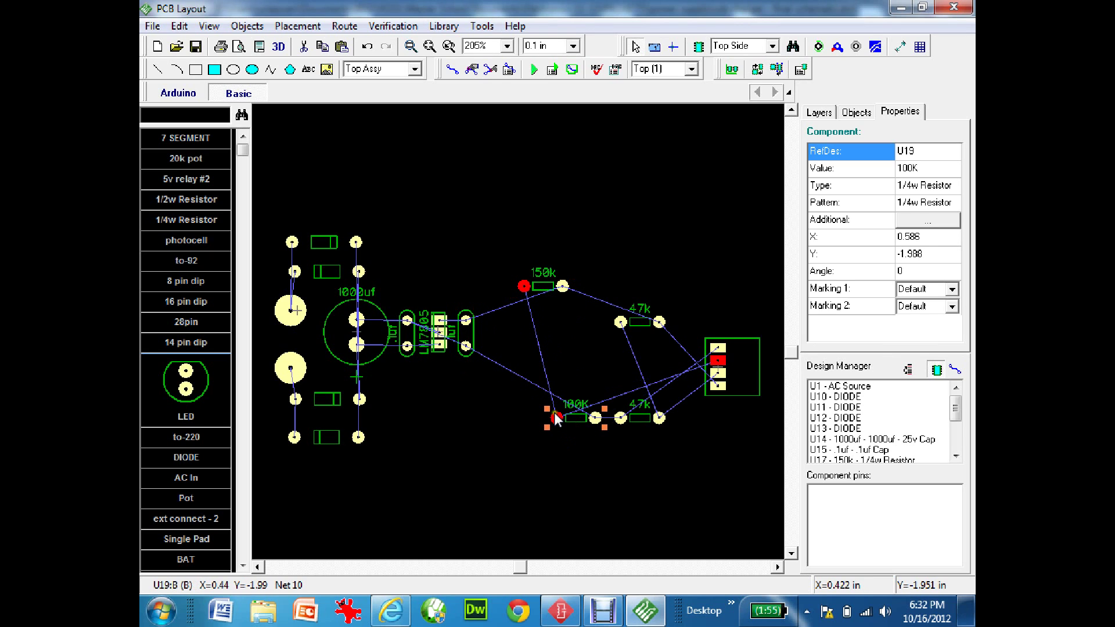
{"action": "left_click_drag", "start_coordinate": [557, 420], "coordinate": [543, 313]}
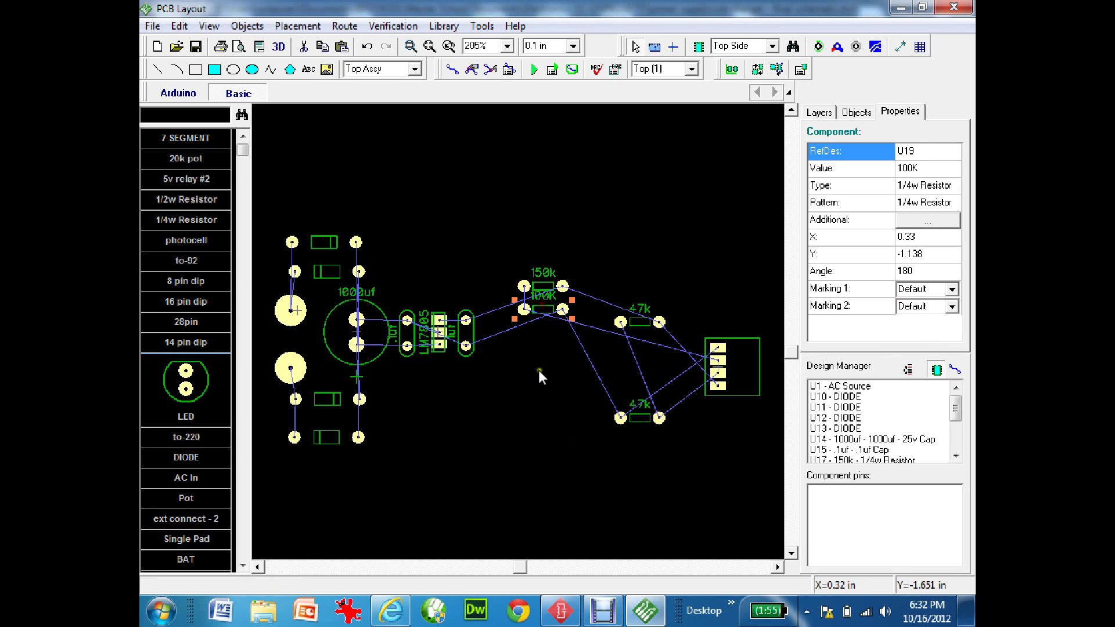
Stack the two 47k resistors below the LM7805, with U20 rotated to 180 degrees under U18.
{"action": "left_click", "coordinate": [538, 444]}
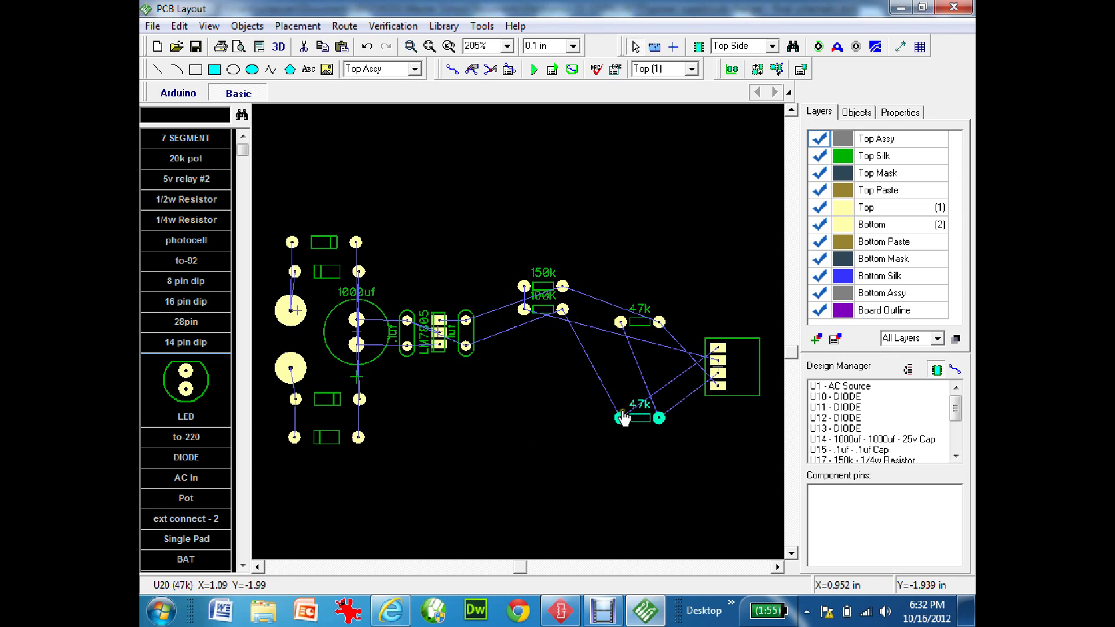
{"action": "left_click_drag", "start_coordinate": [641, 419], "coordinate": [468, 436]}
{"action": "left_click_drag", "start_coordinate": [646, 326], "coordinate": [486, 405]}
{"action": "left_click", "coordinate": [468, 435]}
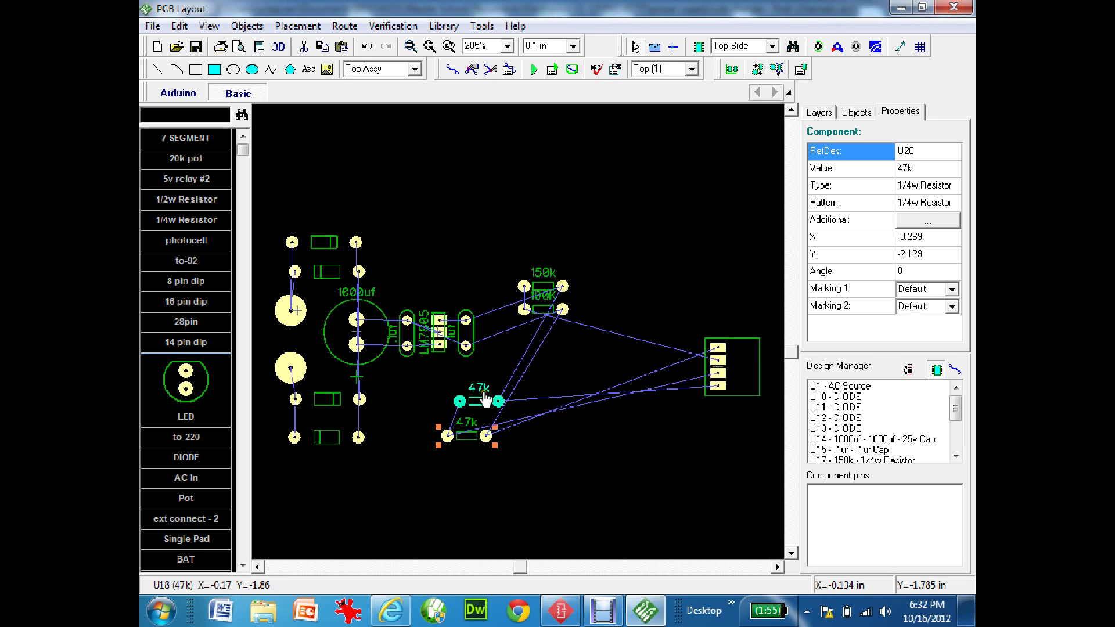
{"action": "left_click_drag", "start_coordinate": [485, 401], "coordinate": [459, 439]}
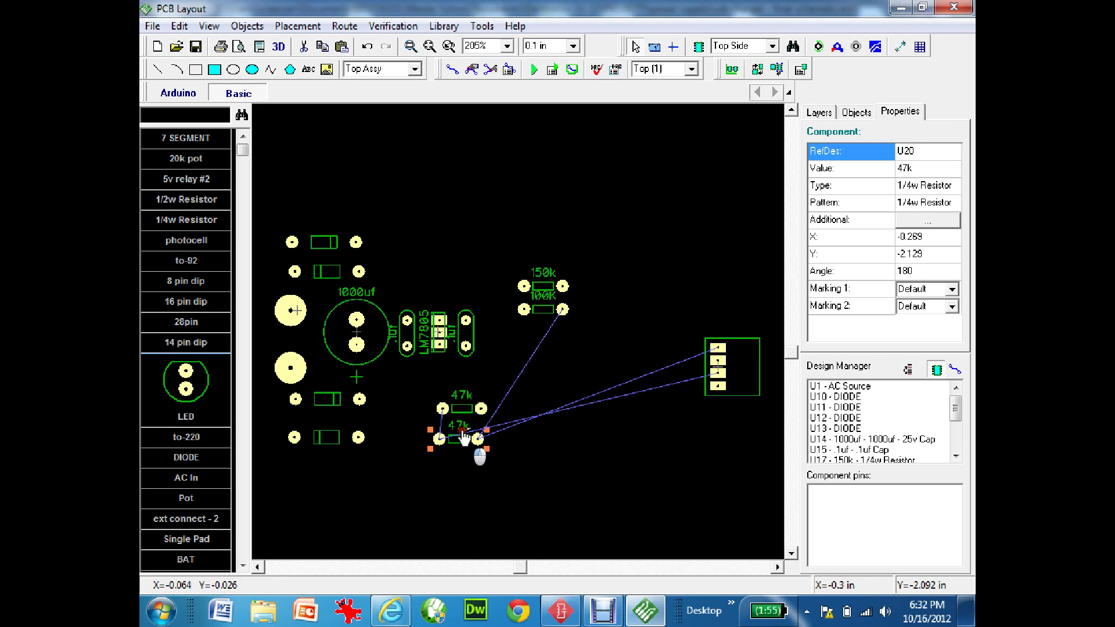
Place the 150k and 100K resistors above the LM7805 and bring the four-pin connector in close to the circuit.
{"action": "left_click_drag", "start_coordinate": [540, 290], "coordinate": [447, 252]}
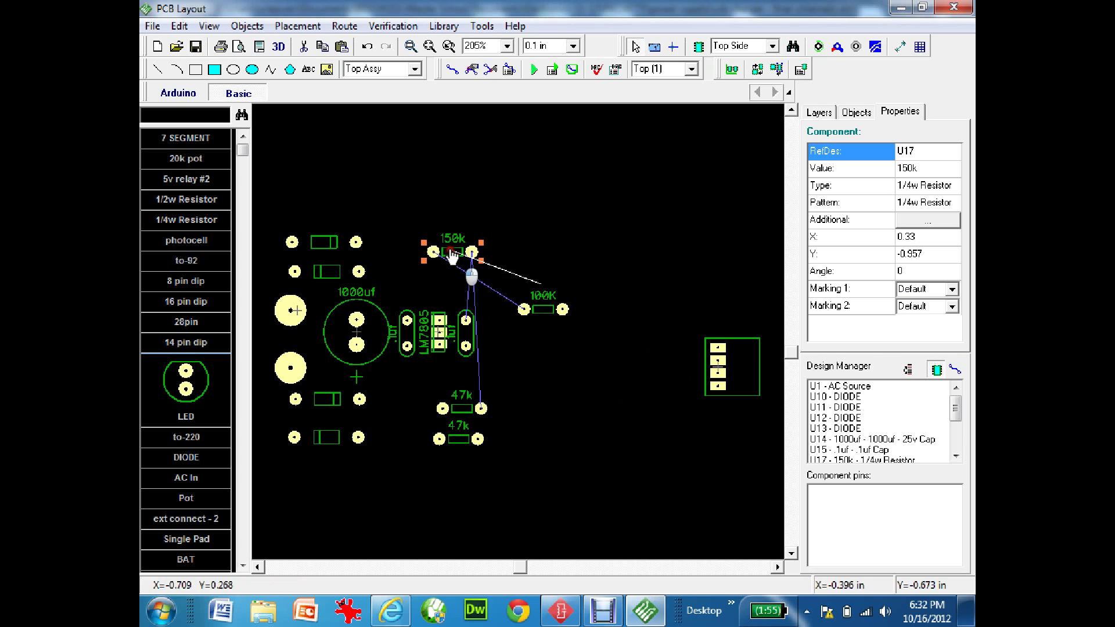
{"action": "left_click_drag", "start_coordinate": [551, 314], "coordinate": [459, 286]}
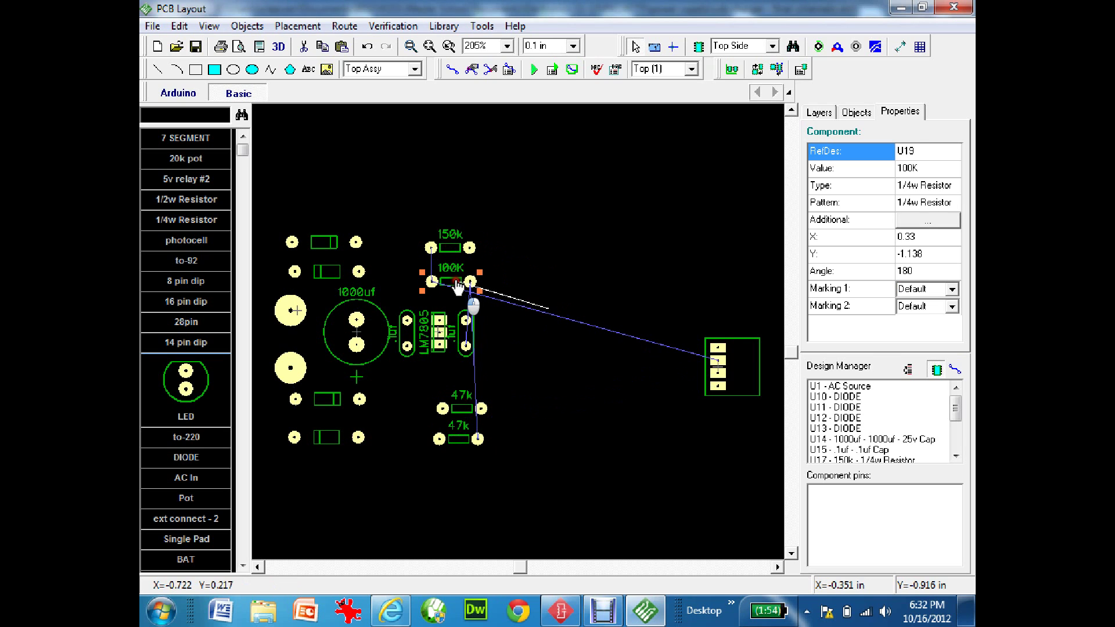
{"action": "left_click_drag", "start_coordinate": [739, 368], "coordinate": [566, 328]}
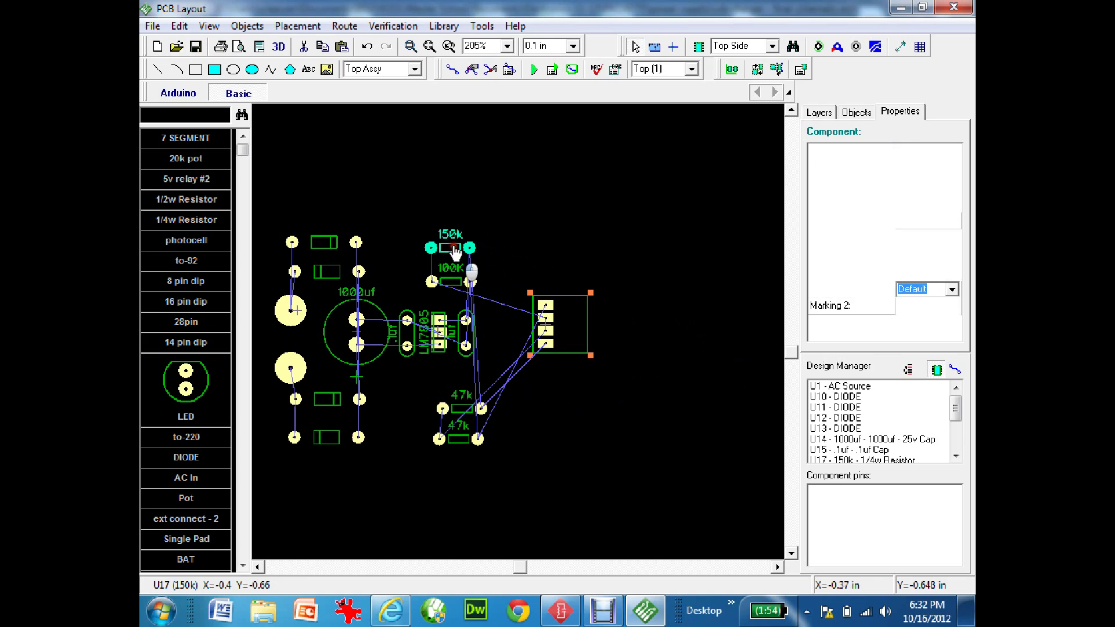
{"action": "left_click_drag", "start_coordinate": [452, 248], "coordinate": [462, 283]}
{"action": "key", "text": "r"}
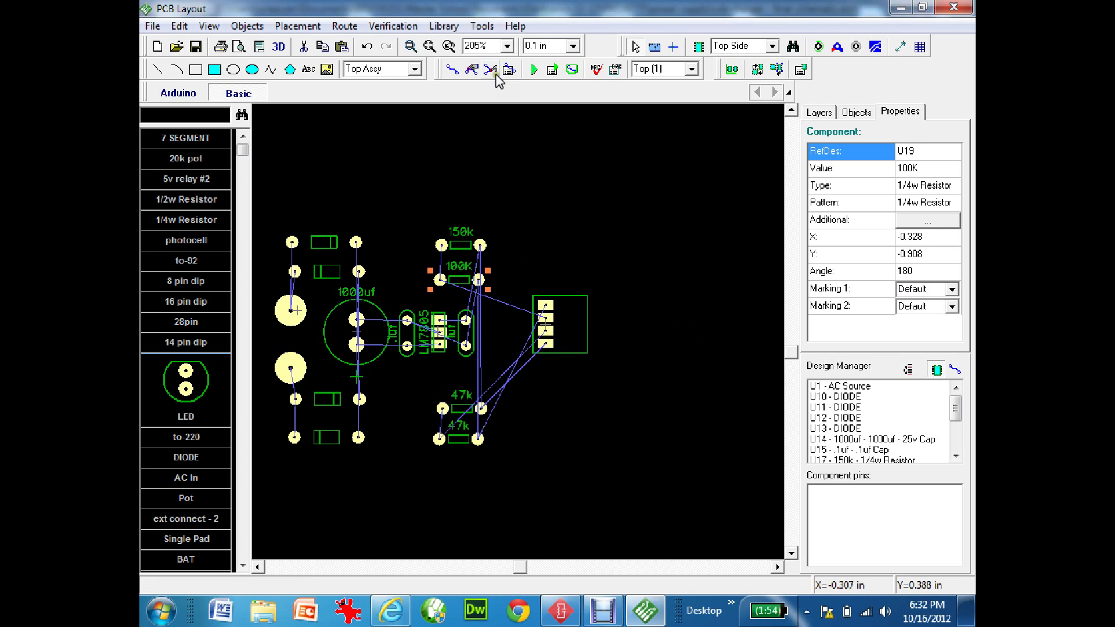
Run the autorouter on the compacted component layout.
{"action": "left_click", "coordinate": [532, 69]}
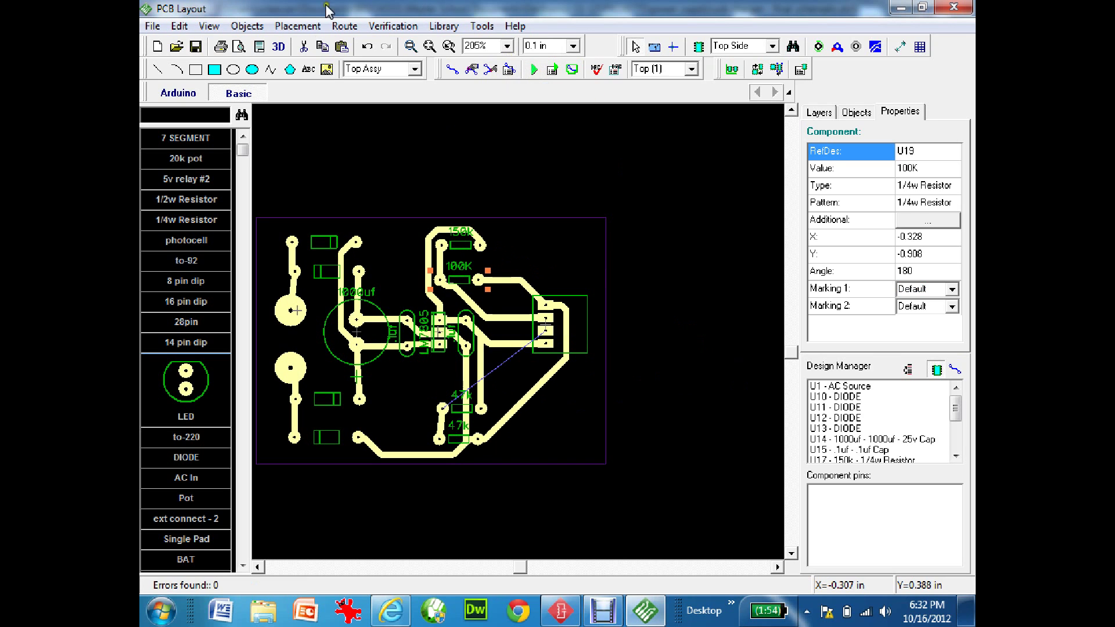
{"action": "left_click", "coordinate": [429, 47]}
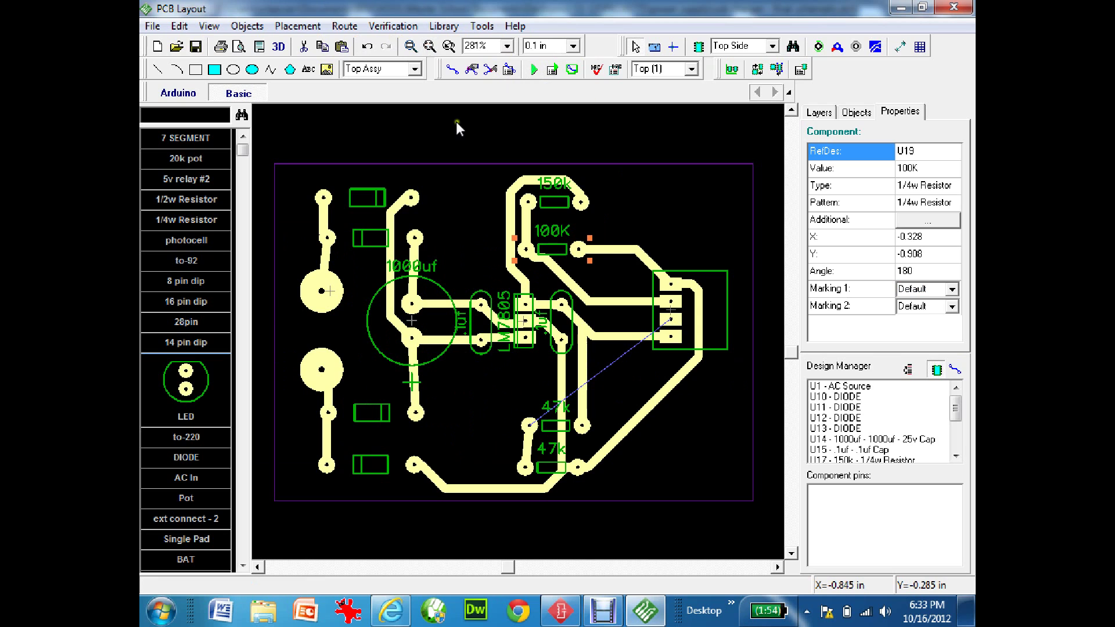
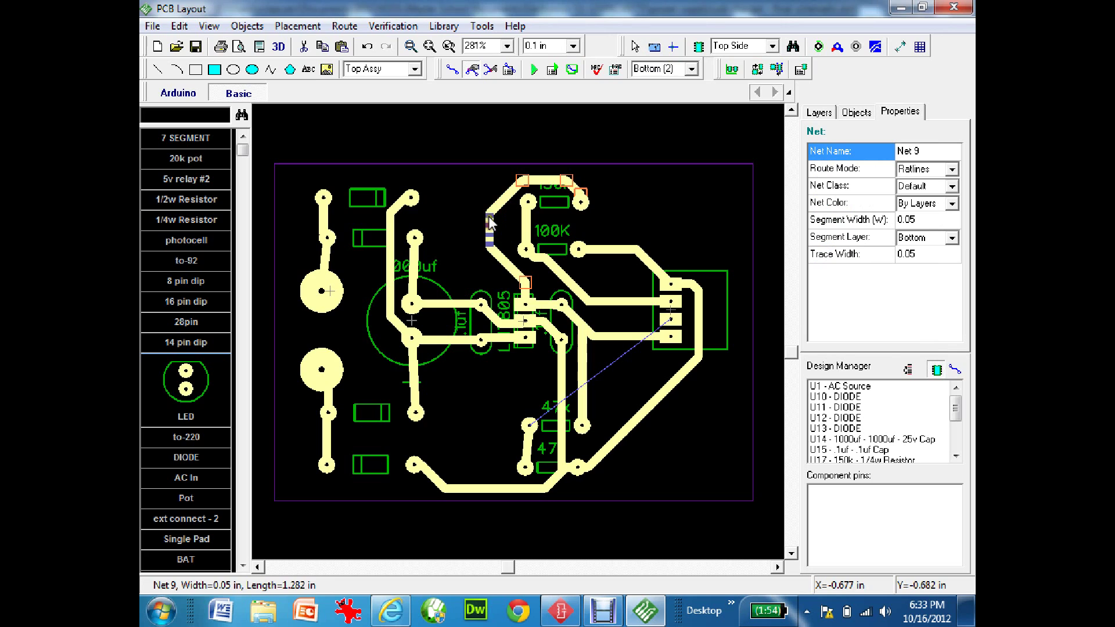
Widen the Net 9 trace loop around the 150k resistor and move the resistor down closer to the 100K.
{"action": "mouse_move", "coordinate": [501, 196]}
{"action": "left_mouse_down"}
{"action": "mouse_move", "coordinate": [491, 185]}
{"action": "mouse_move", "coordinate": [549, 223]}
{"action": "mouse_move", "coordinate": [521, 215]}
{"action": "left_mouse_up"}
{"action": "left_click", "coordinate": [506, 203]}
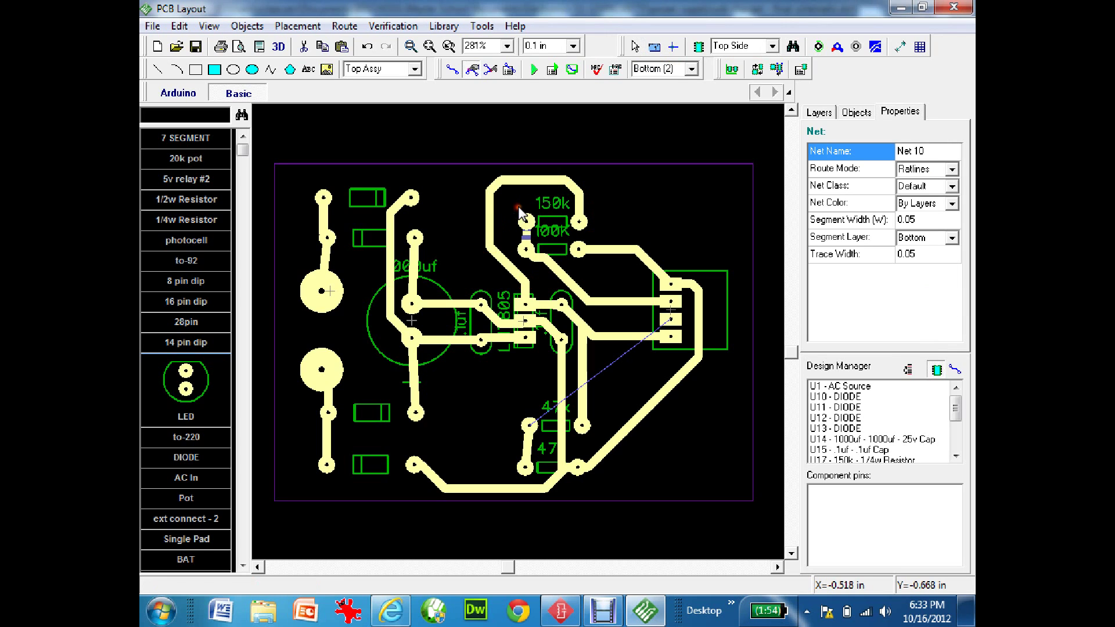
{"action": "left_click", "coordinate": [684, 173]}
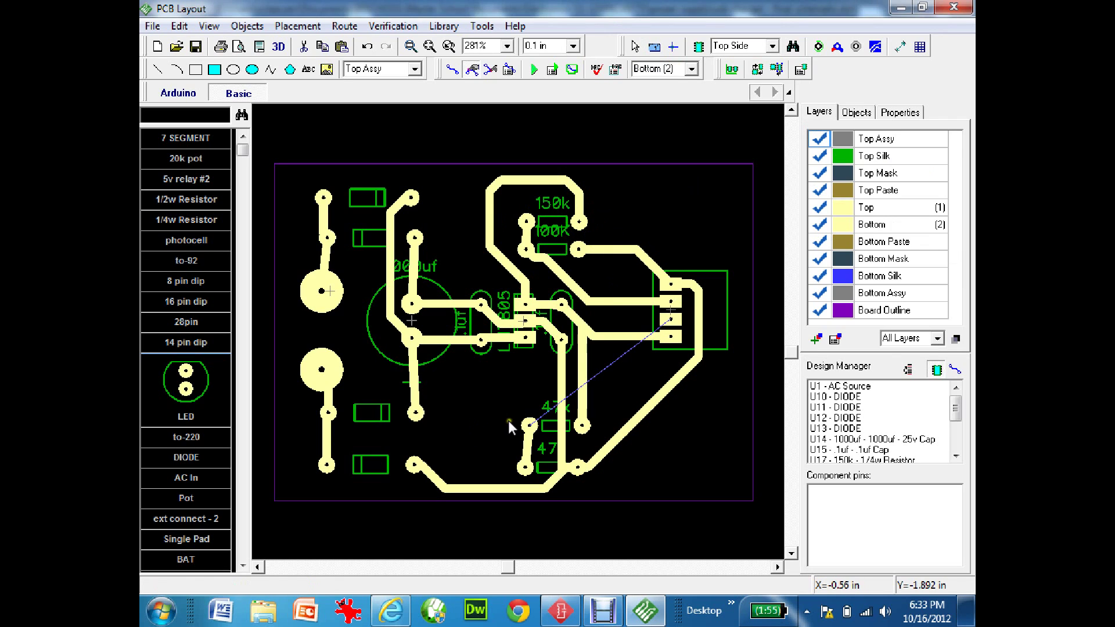
Manually route a Bottom-layer trace from the upper 47k resistor's left pad, around the lowest diode's right pad and beneath the circuit toward the connector.
{"action": "left_click", "coordinate": [530, 427]}
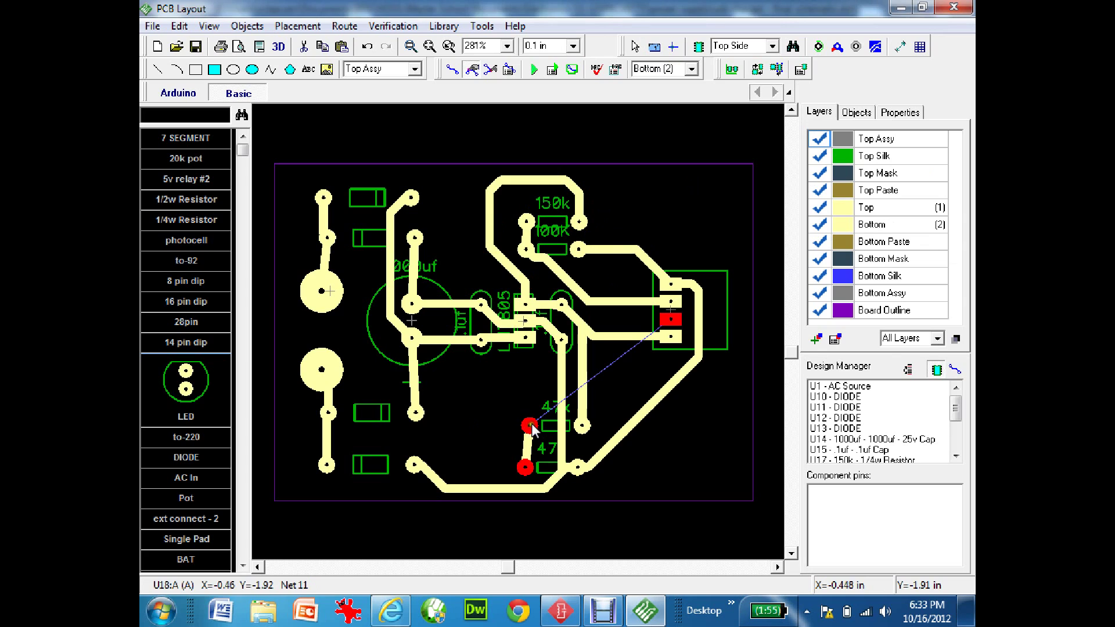
{"action": "left_click", "coordinate": [451, 71]}
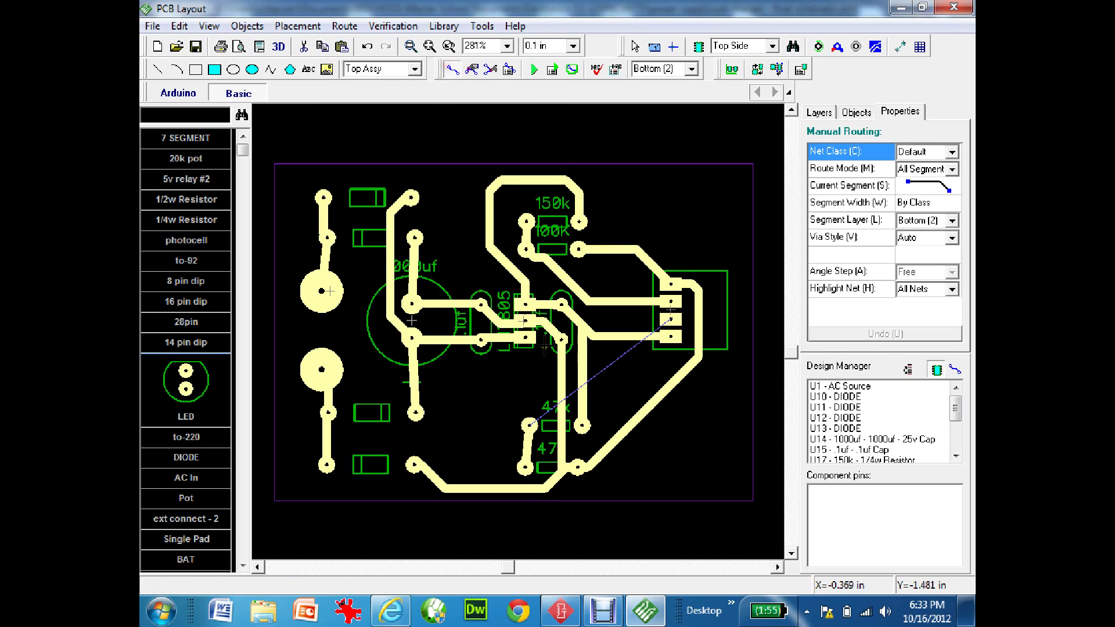
{"action": "left_click", "coordinate": [530, 426]}
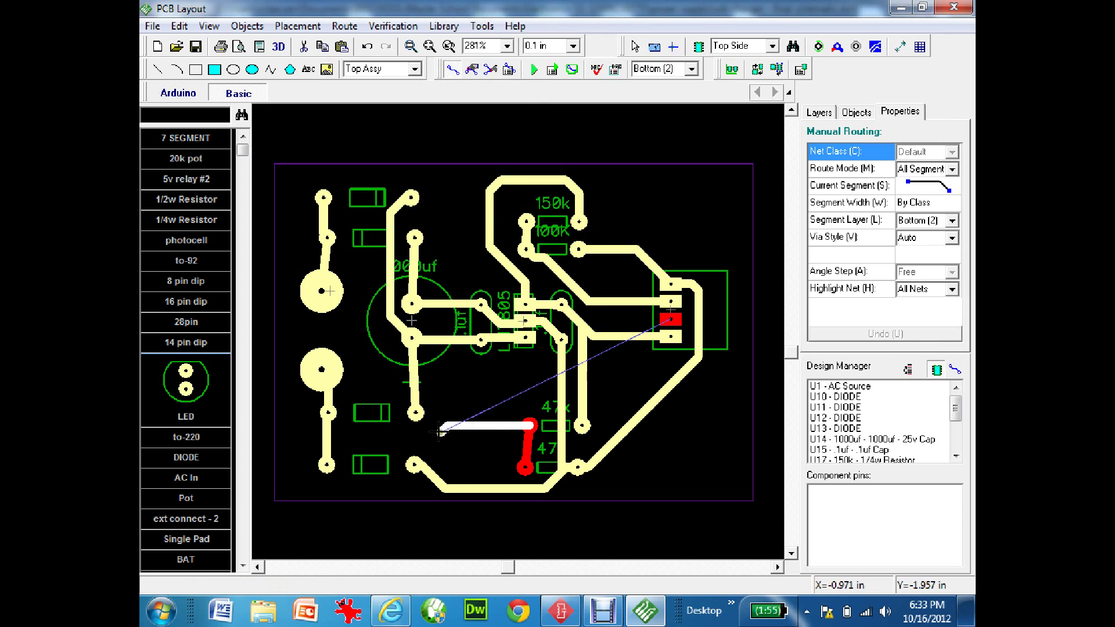
{"action": "left_click", "coordinate": [385, 441]}
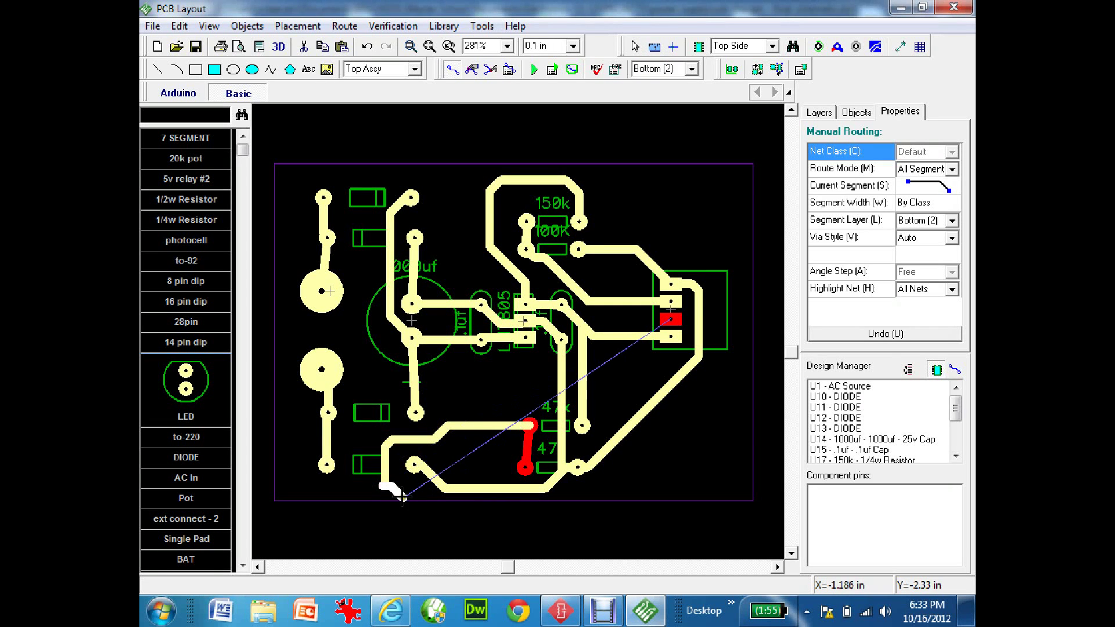
{"action": "left_click", "coordinate": [428, 511]}
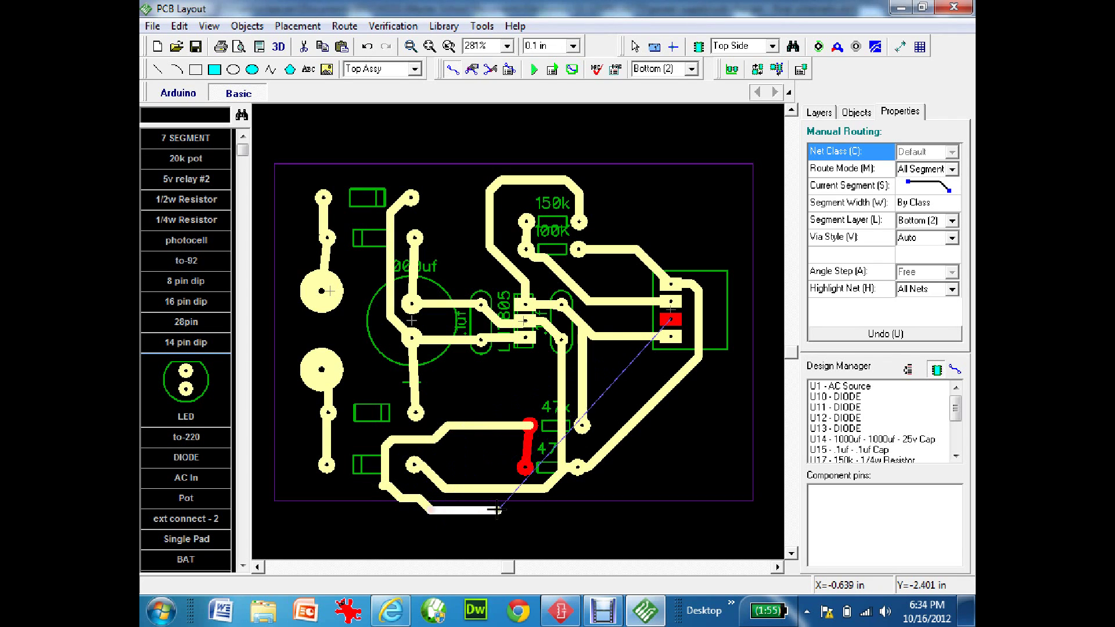
{"action": "left_click", "coordinate": [616, 509]}
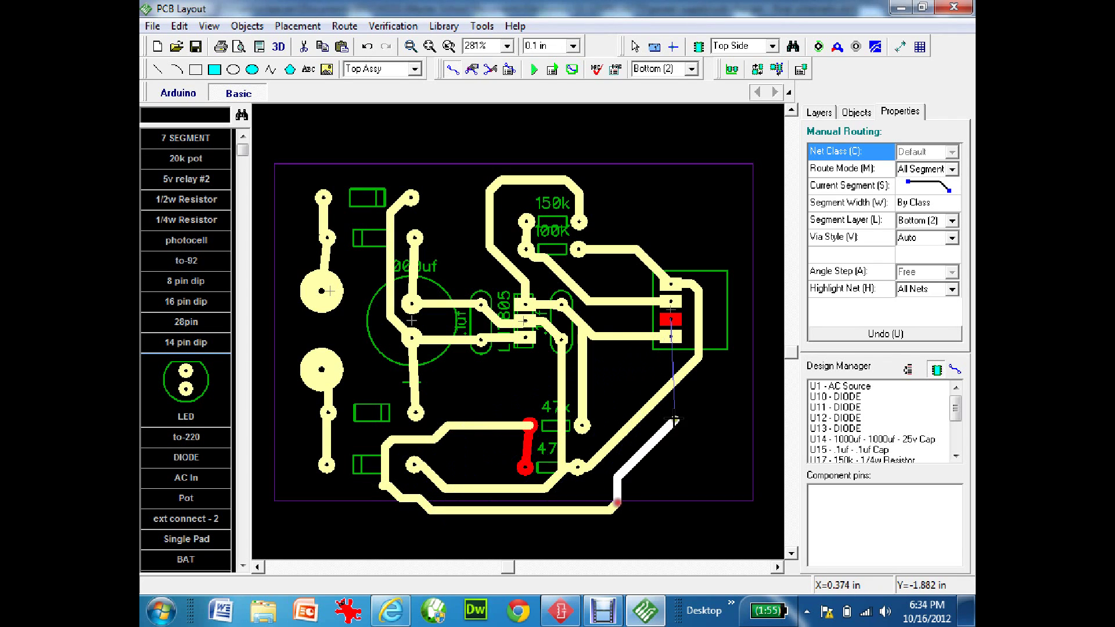
{"action": "left_click", "coordinate": [722, 392]}
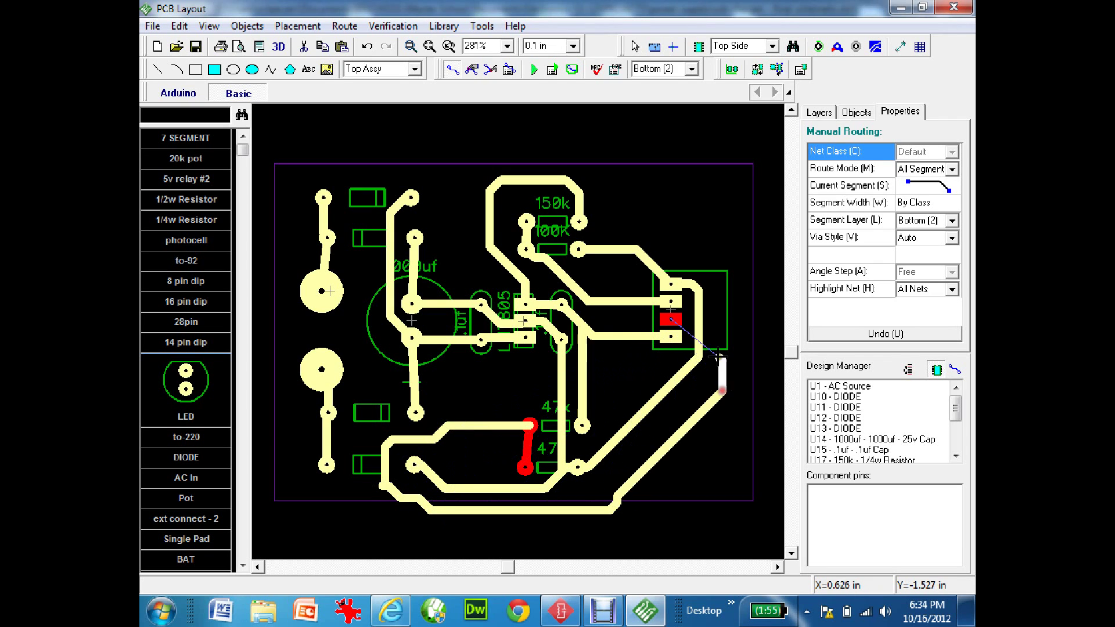
Continue the Net 11 trace around the connector, between the 150k and 100K resistors, and finish it on the connector's D- pad.
{"action": "left_click", "coordinate": [706, 243]}
{"action": "left_click", "coordinate": [668, 238]}
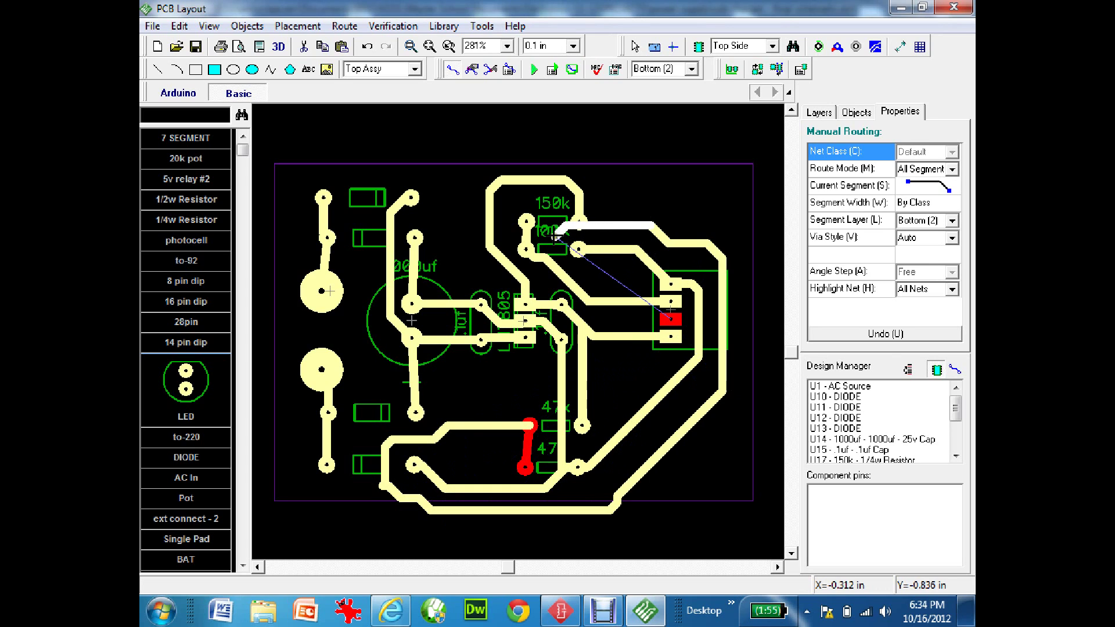
{"action": "left_click", "coordinate": [545, 205]}
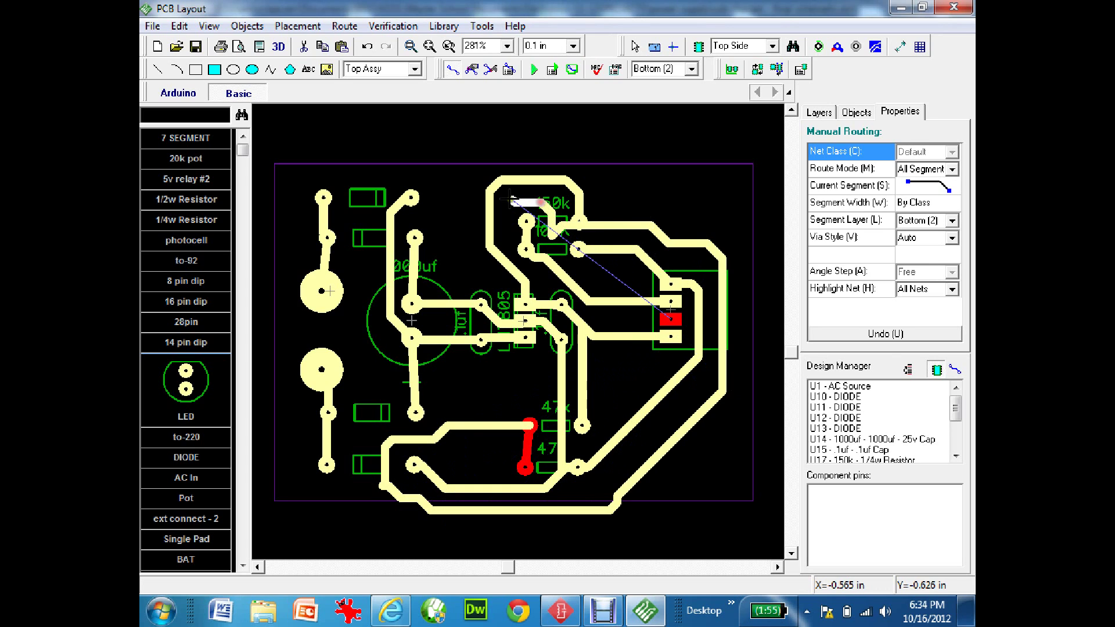
{"action": "left_click", "coordinate": [509, 200]}
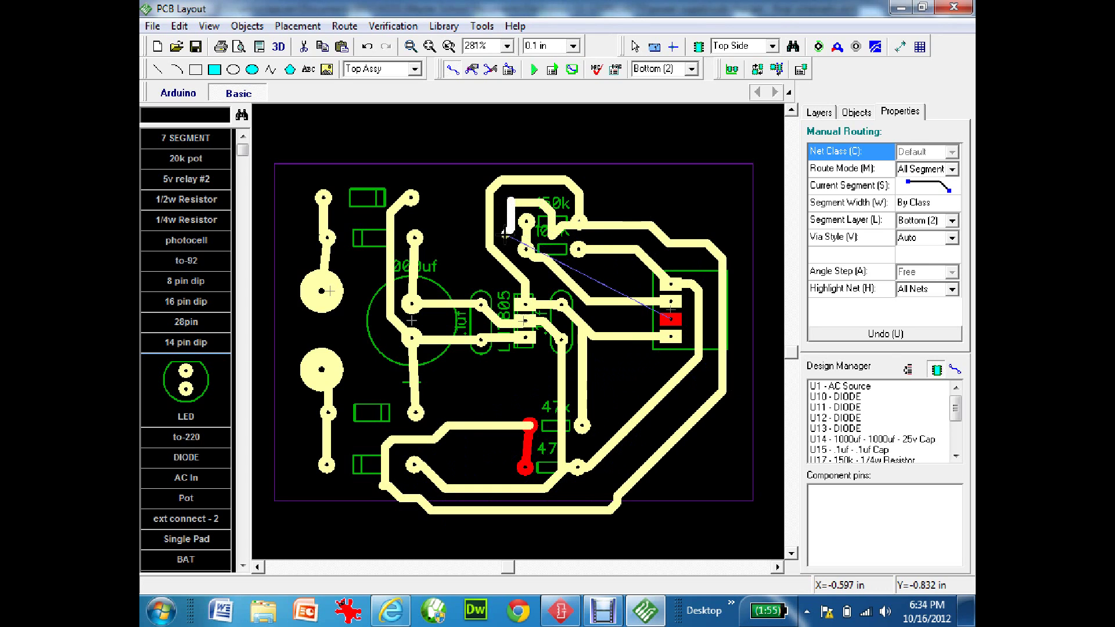
{"action": "left_click", "coordinate": [553, 288]}
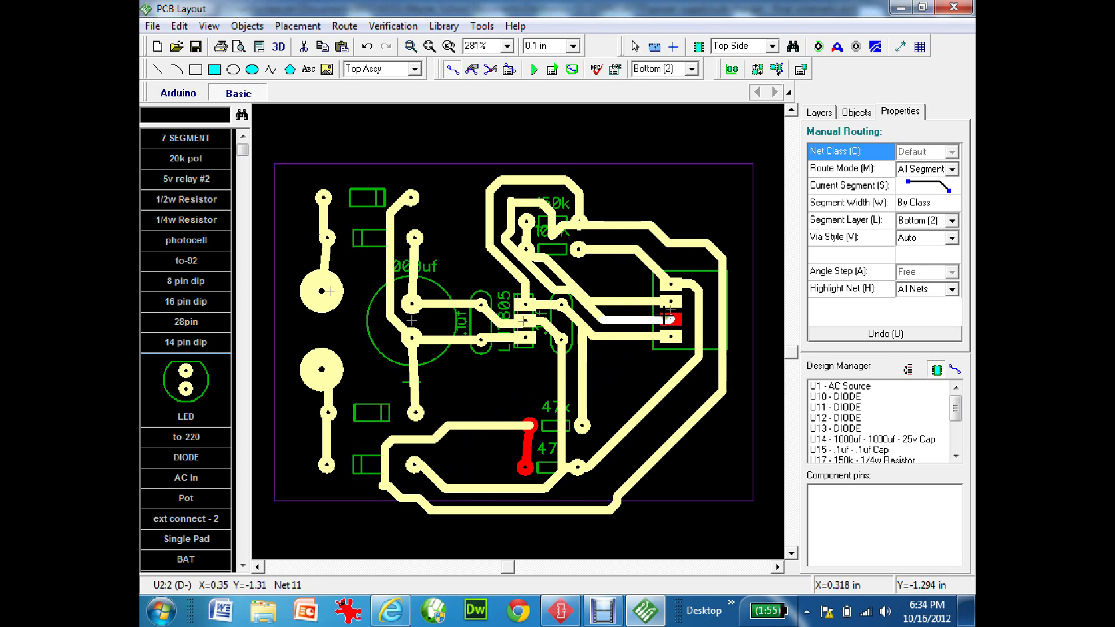
{"action": "left_click", "coordinate": [669, 319]}
{"action": "right_click", "coordinate": [646, 319]}
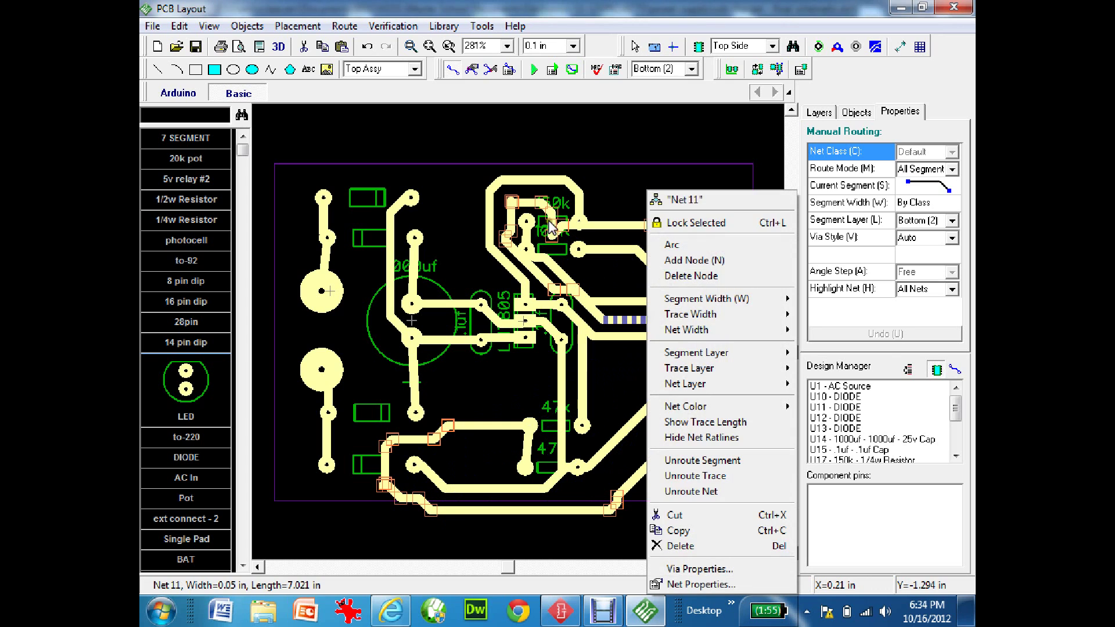
{"action": "key", "text": "Escape"}
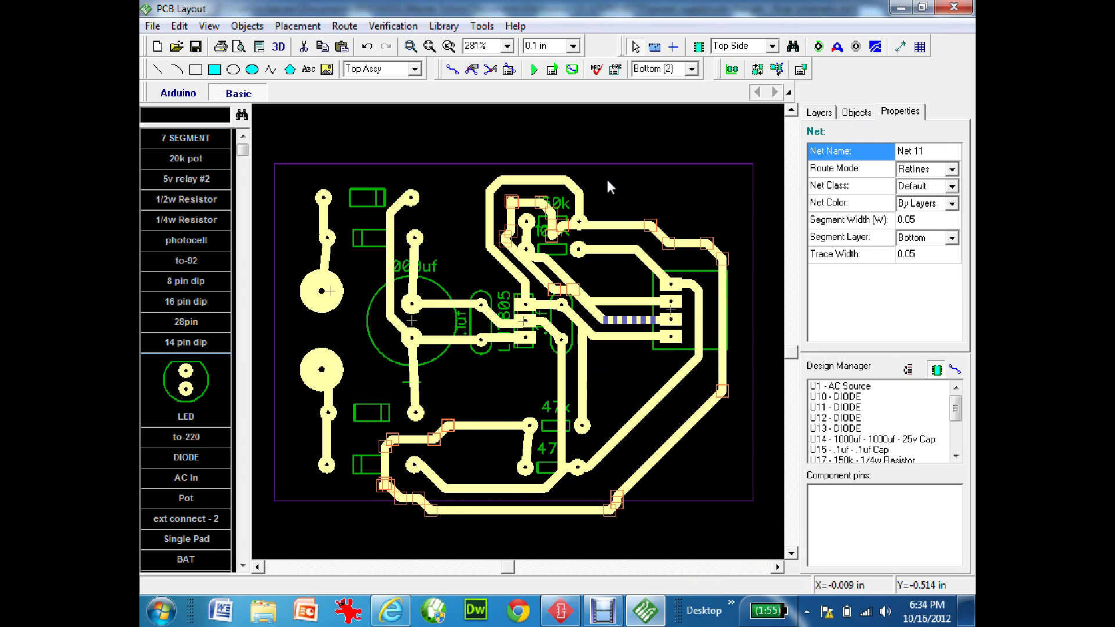
Run the design rule check and replace the board outline with one enclosing the new lower trace.
{"action": "left_click", "coordinate": [534, 69]}
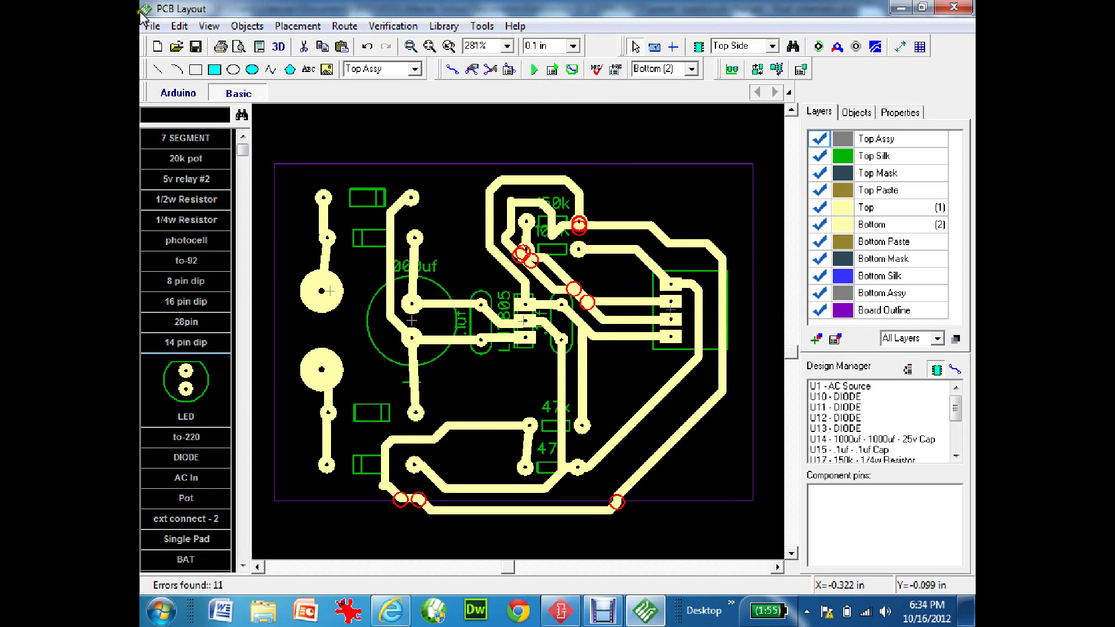
{"action": "left_click", "coordinate": [247, 26]}
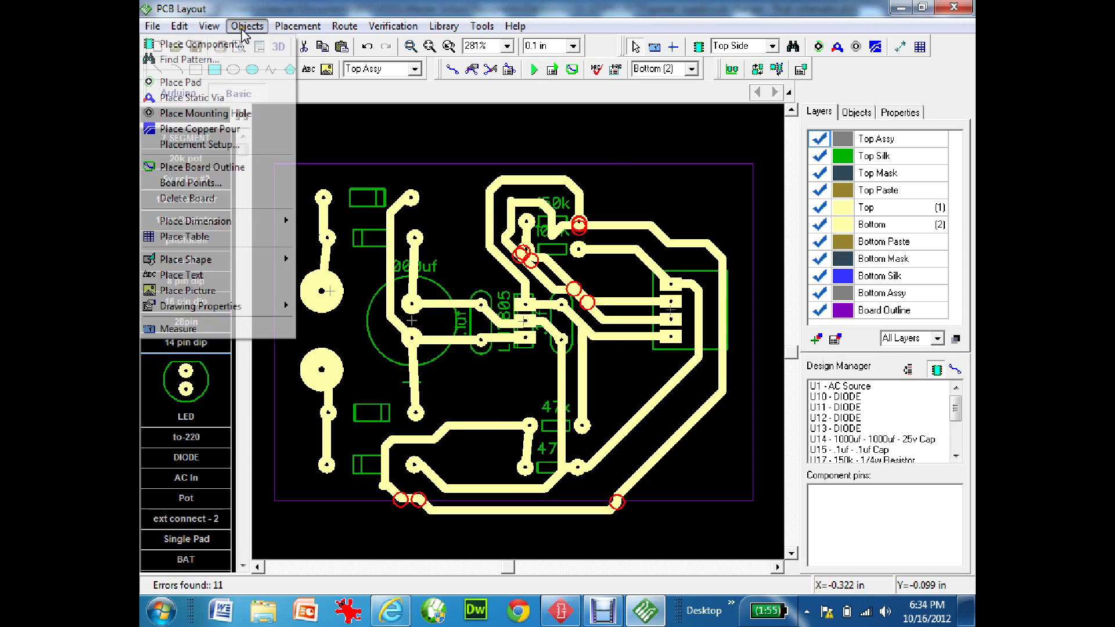
{"action": "left_click", "coordinate": [187, 198]}
{"action": "left_click", "coordinate": [531, 72]}
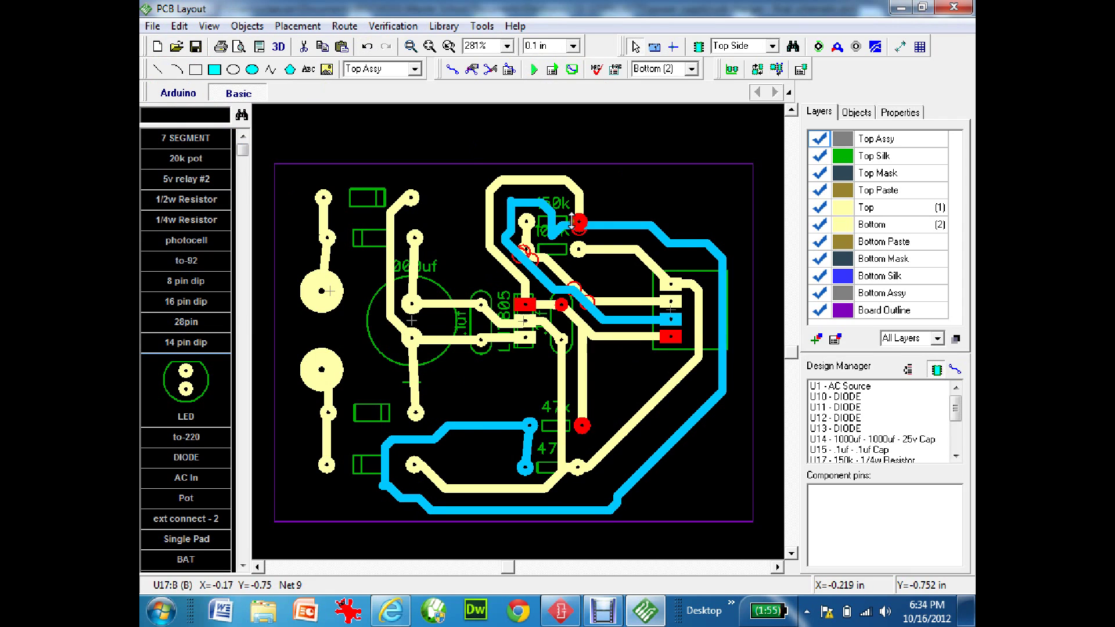
Raise the Net 9 segment above the 150k resistor, then switch to the Top layer and move the resistor up.
{"action": "left_click", "coordinate": [570, 187]}
{"action": "left_click", "coordinate": [534, 181]}
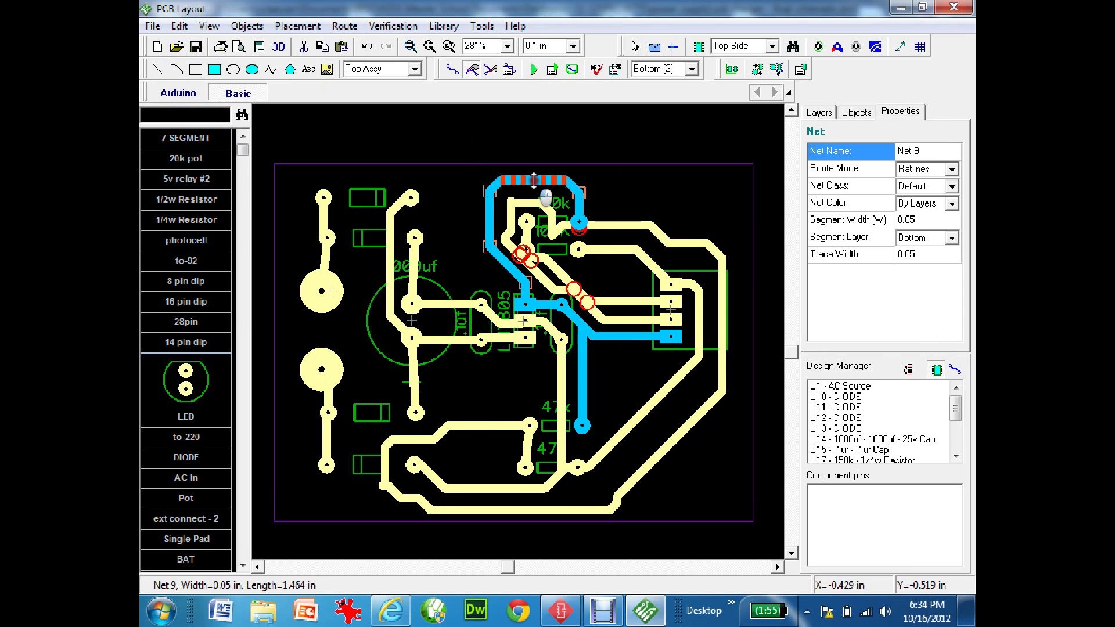
{"action": "left_click_drag", "start_coordinate": [534, 177], "coordinate": [534, 172]}
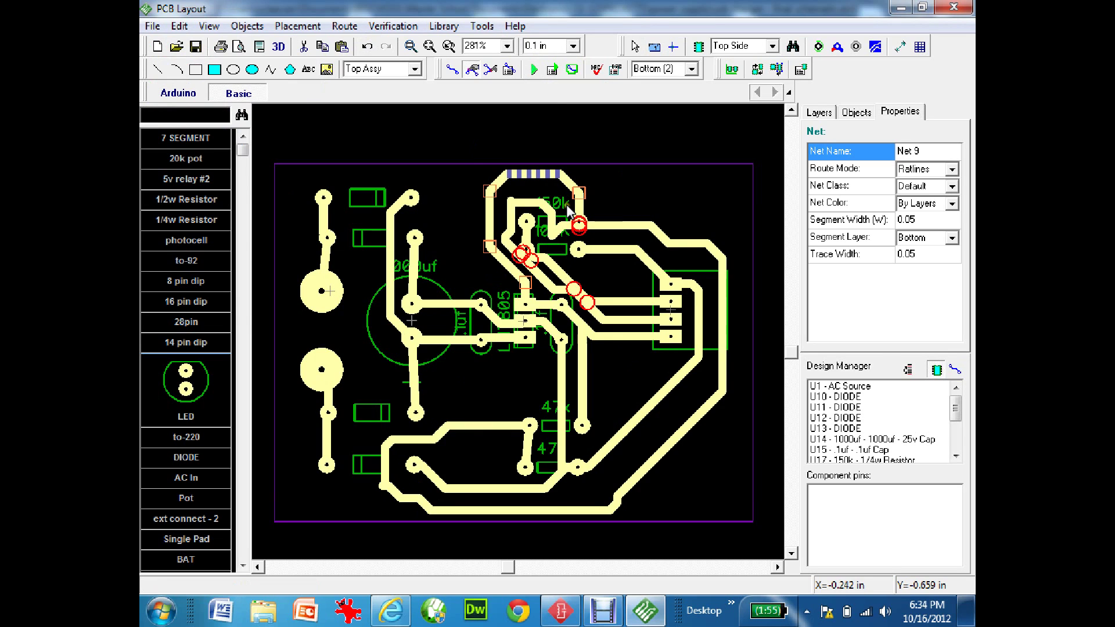
{"action": "left_click", "coordinate": [690, 69]}
{"action": "left_click", "coordinate": [668, 82]}
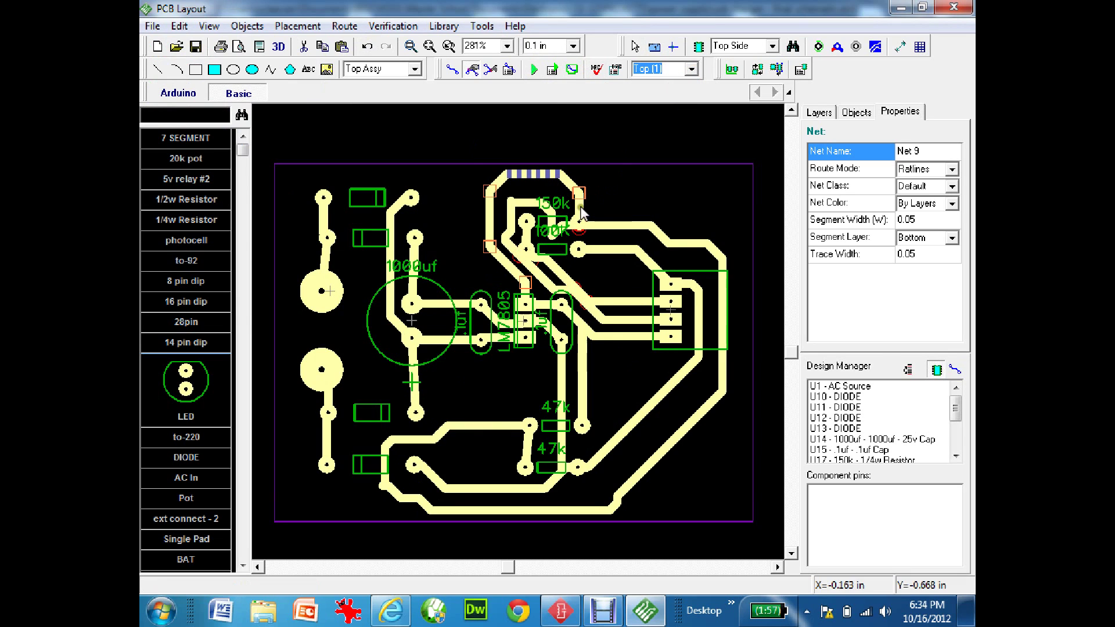
{"action": "left_click_drag", "start_coordinate": [544, 228], "coordinate": [542, 211]}
{"action": "left_click", "coordinate": [620, 188]}
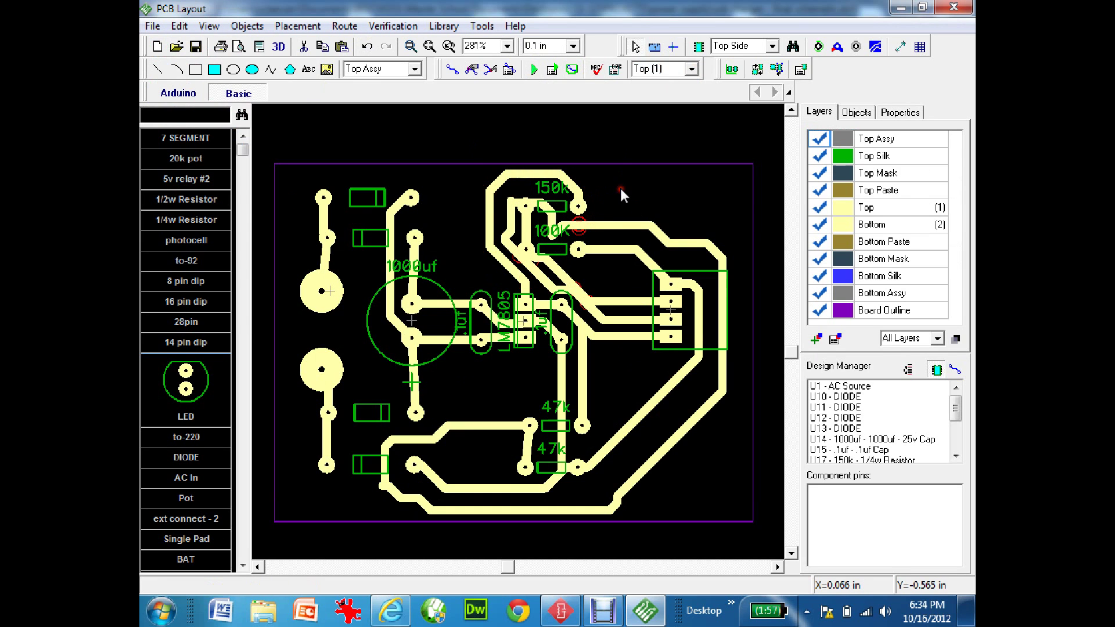
Return to the Bottom layer, raise the Net 11 loop over the 150k resistor and shift the Net 9 segment outward to the left.
{"action": "left_click", "coordinate": [692, 69]}
{"action": "left_click", "coordinate": [647, 95]}
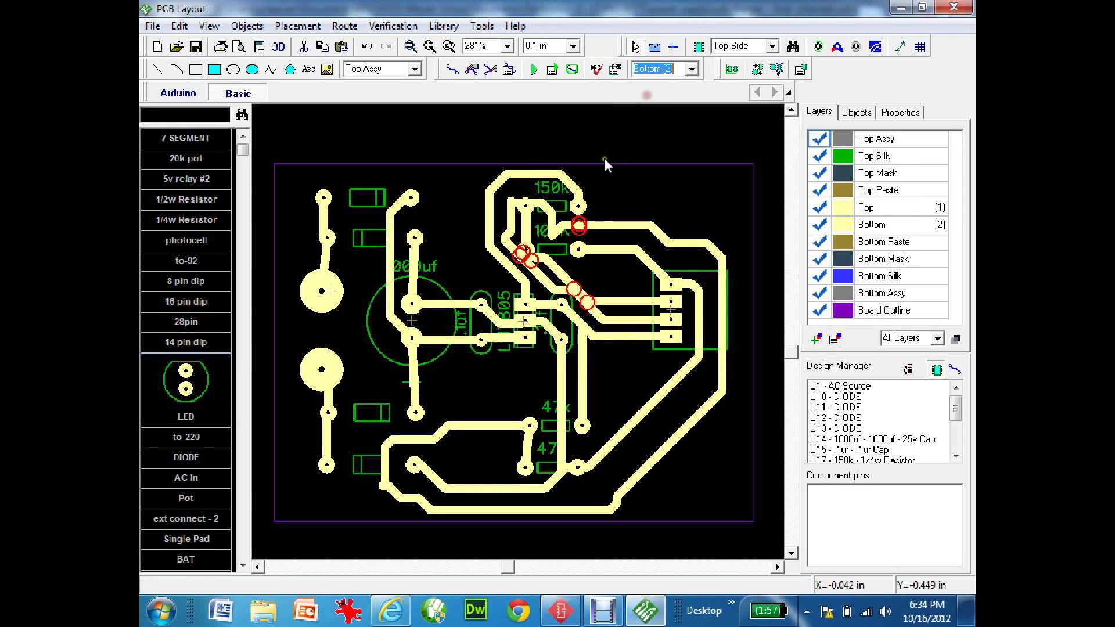
{"action": "left_click", "coordinate": [552, 237]}
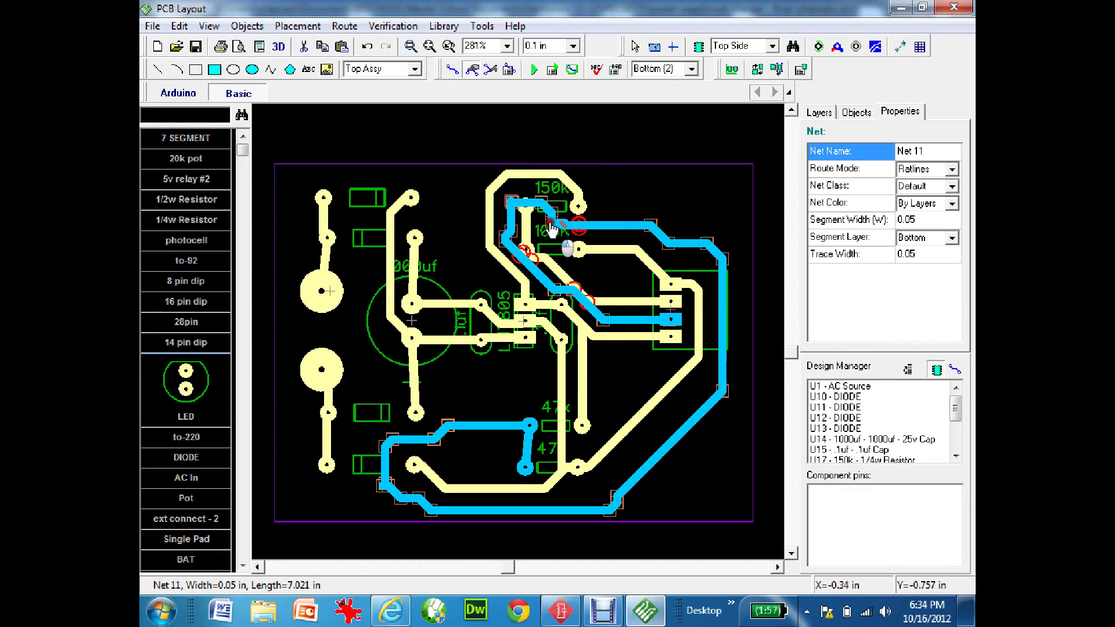
{"action": "mouse_move", "coordinate": [535, 206]}
{"action": "left_mouse_down"}
{"action": "mouse_move", "coordinate": [530, 189]}
{"action": "mouse_move", "coordinate": [472, 213]}
{"action": "left_mouse_up"}
{"action": "left_click", "coordinate": [491, 214]}
{"action": "left_click", "coordinate": [484, 256]}
{"action": "mouse_move", "coordinate": [500, 268]}
{"action": "left_mouse_down"}
{"action": "mouse_move", "coordinate": [508, 264]}
{"action": "mouse_move", "coordinate": [459, 244]}
{"action": "left_mouse_up"}
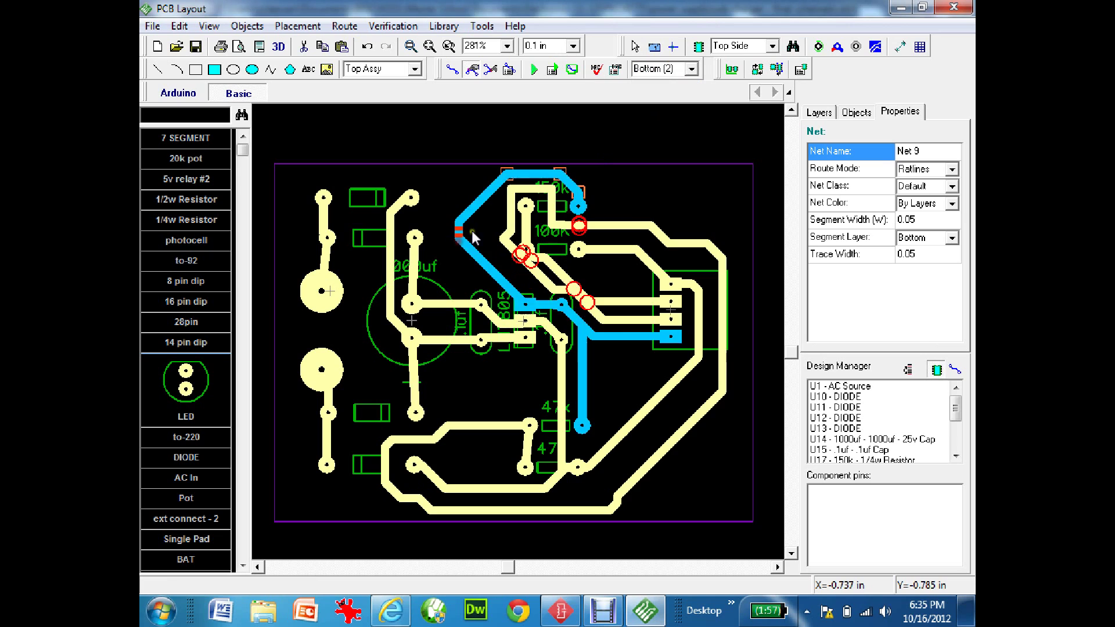
Shift the vertical and diagonal Net 11 segments left of the 150k and 100K resistors away from their pads.
{"action": "left_click", "coordinate": [512, 215]}
{"action": "mouse_move", "coordinate": [512, 215]}
{"action": "left_mouse_down"}
{"action": "mouse_move", "coordinate": [500, 215]}
{"action": "mouse_move", "coordinate": [511, 213]}
{"action": "left_mouse_up"}
{"action": "left_click", "coordinate": [503, 201]}
{"action": "left_click", "coordinate": [526, 273]}
{"action": "left_click", "coordinate": [516, 239]}
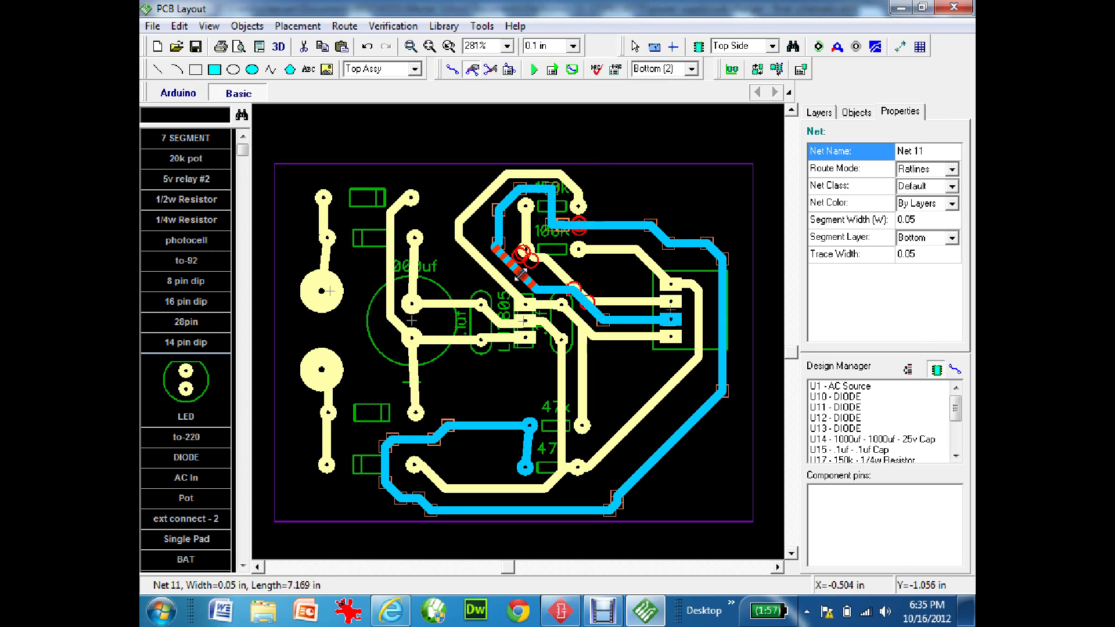
Reshape the Net 10 trace below the 100K resistor to clear Net 11, and recheck the design rules.
{"action": "left_click", "coordinate": [533, 69]}
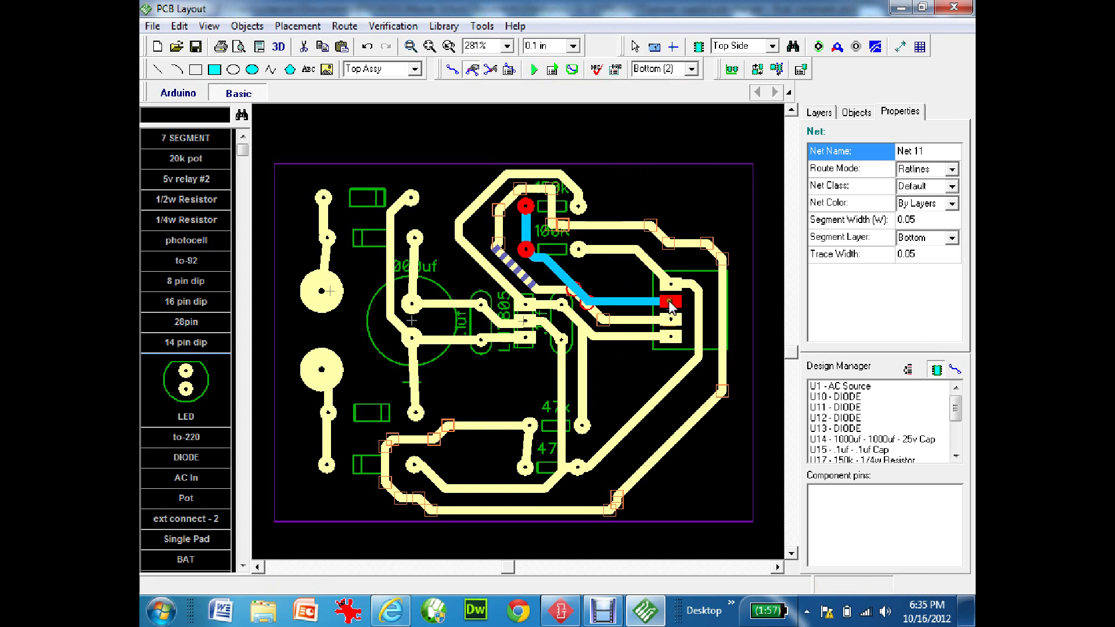
{"action": "left_click", "coordinate": [713, 186]}
{"action": "left_click", "coordinate": [572, 289]}
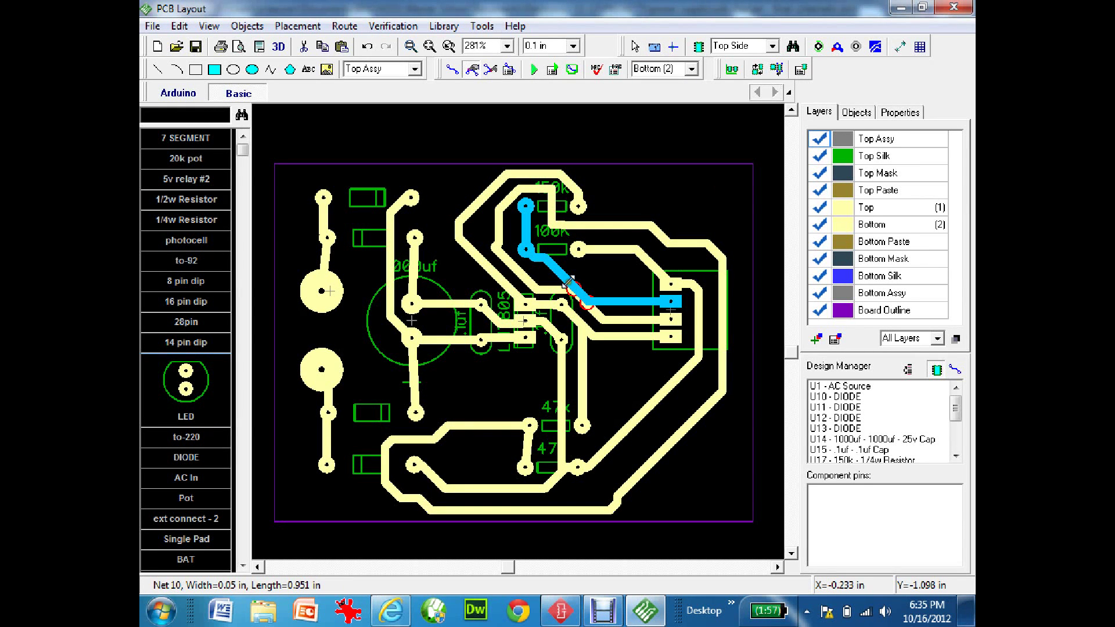
{"action": "mouse_move", "coordinate": [572, 288]}
{"action": "left_mouse_down"}
{"action": "mouse_move", "coordinate": [597, 286]}
{"action": "mouse_move", "coordinate": [533, 256]}
{"action": "left_mouse_up"}
{"action": "left_click", "coordinate": [492, 140]}
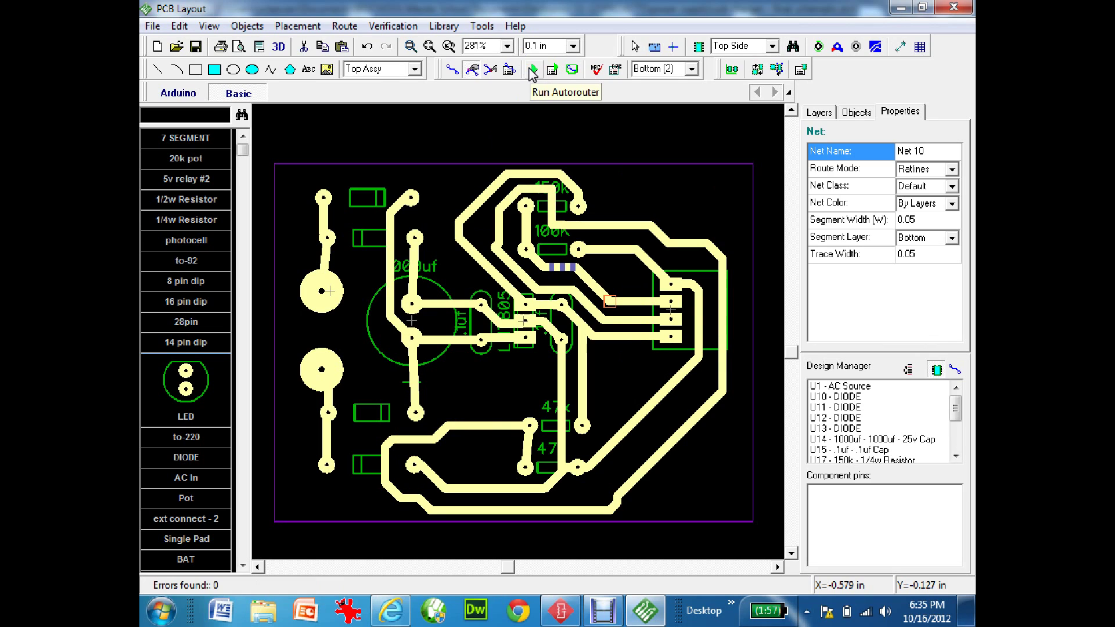
Move the vertical Net 3 and Net 11 segments beside the four-pin connector inward toward its pads.
{"action": "left_click", "coordinate": [669, 192]}
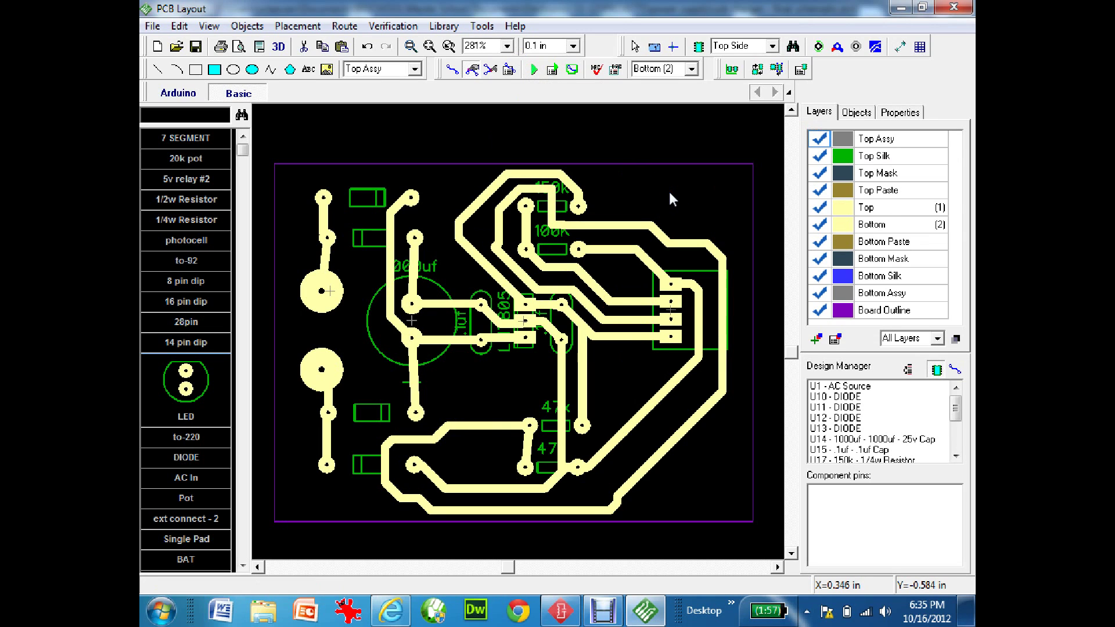
{"action": "left_click", "coordinate": [701, 314]}
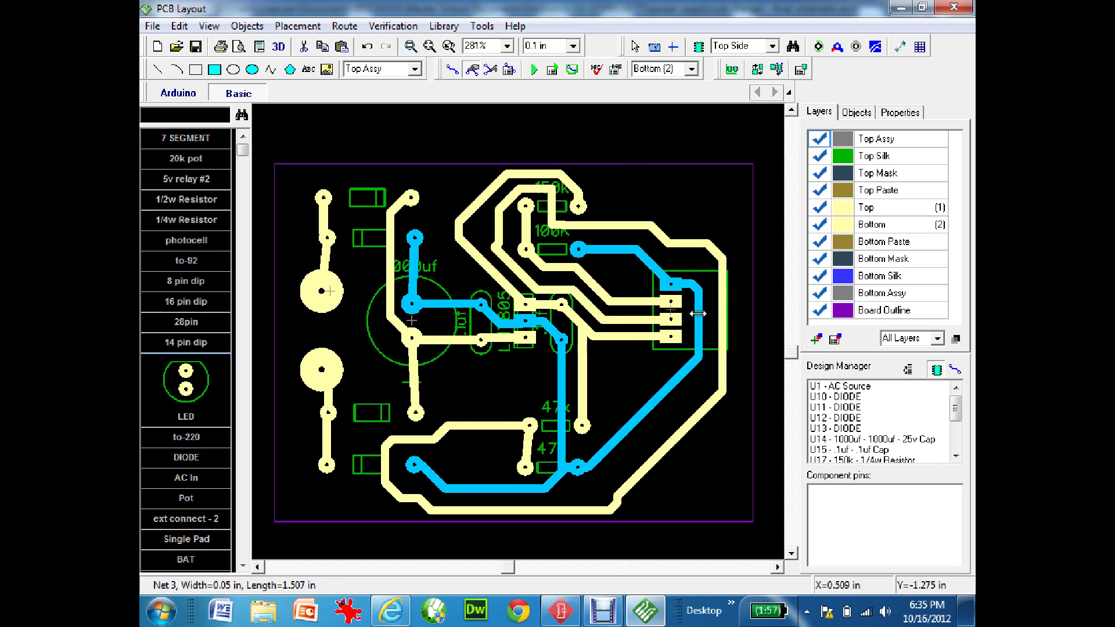
{"action": "left_click", "coordinate": [692, 314]}
{"action": "left_click_drag", "start_coordinate": [692, 313], "coordinate": [695, 313]}
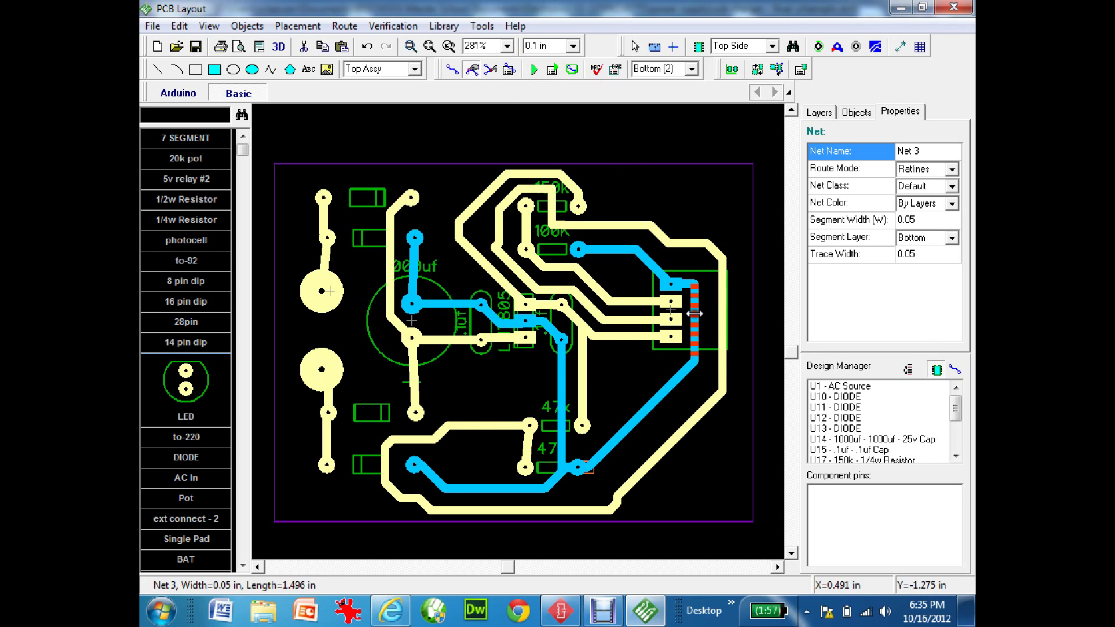
{"action": "left_click", "coordinate": [719, 314]}
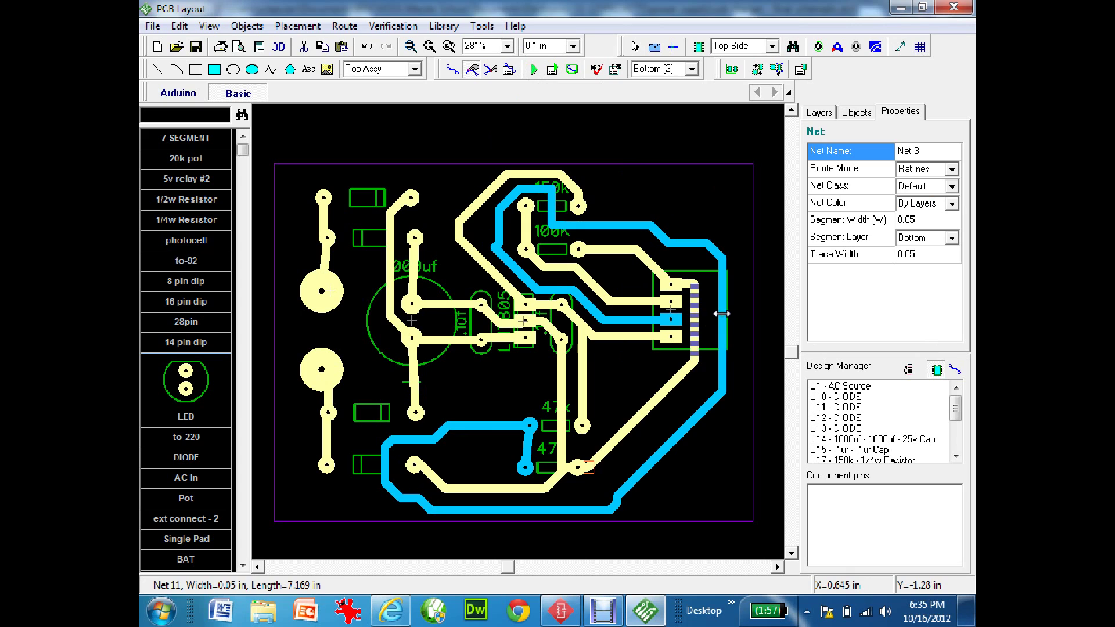
{"action": "left_click_drag", "start_coordinate": [722, 314], "coordinate": [708, 317]}
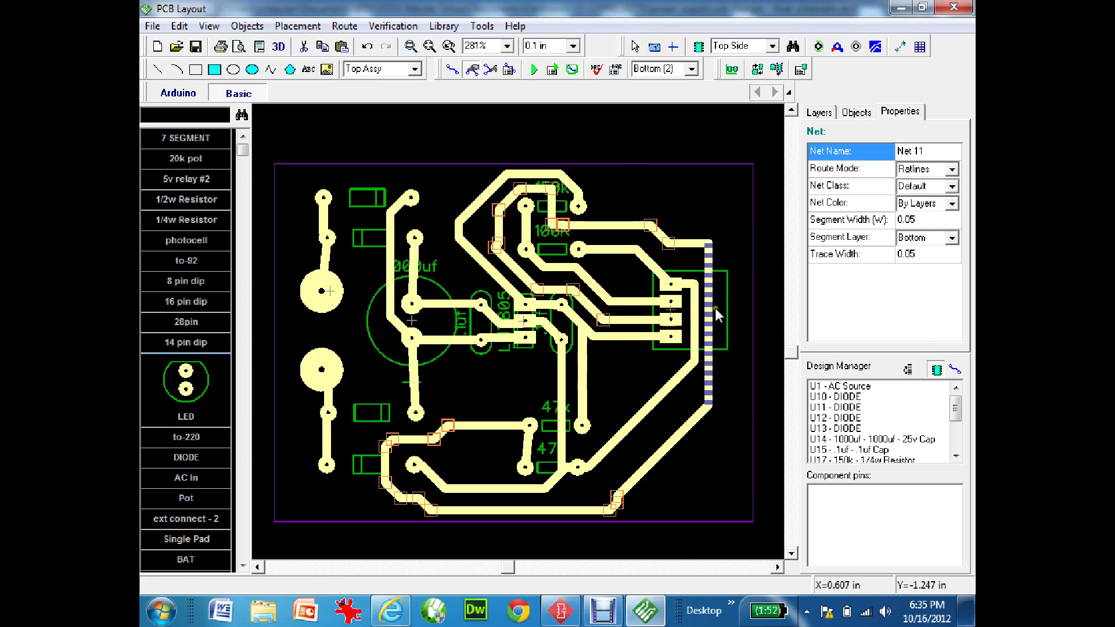
Chamfer the upper Net 11 corner beside the four-pin connector and raise the Net 11 segment along the board's lower edge.
{"action": "left_click", "coordinate": [709, 243]}
{"action": "left_click_drag", "start_coordinate": [708, 244], "coordinate": [709, 270]}
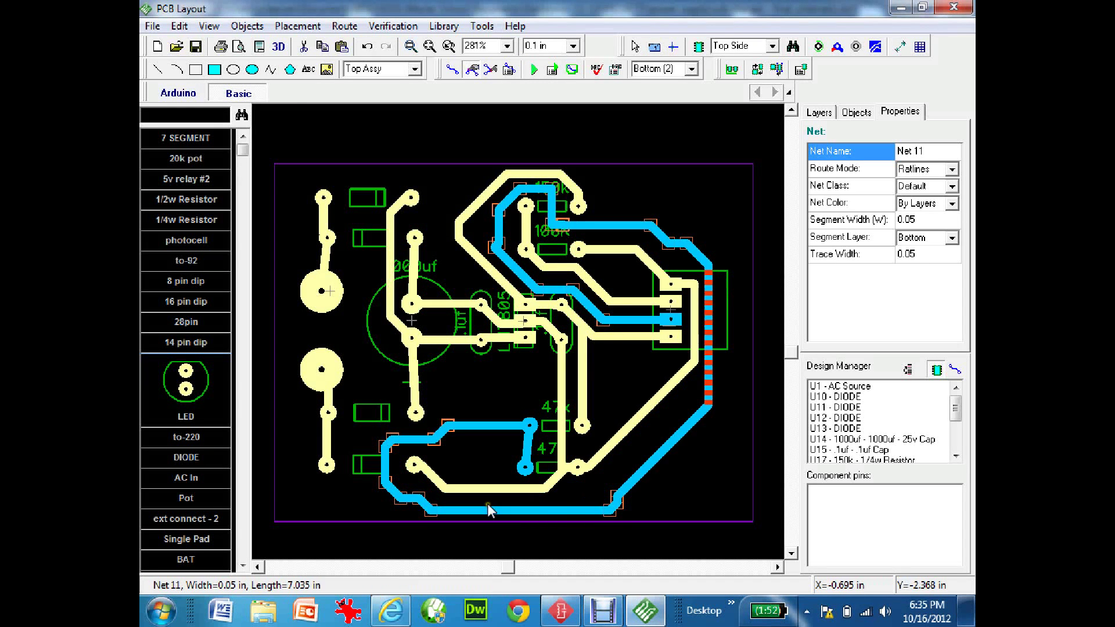
{"action": "left_click", "coordinate": [690, 477]}
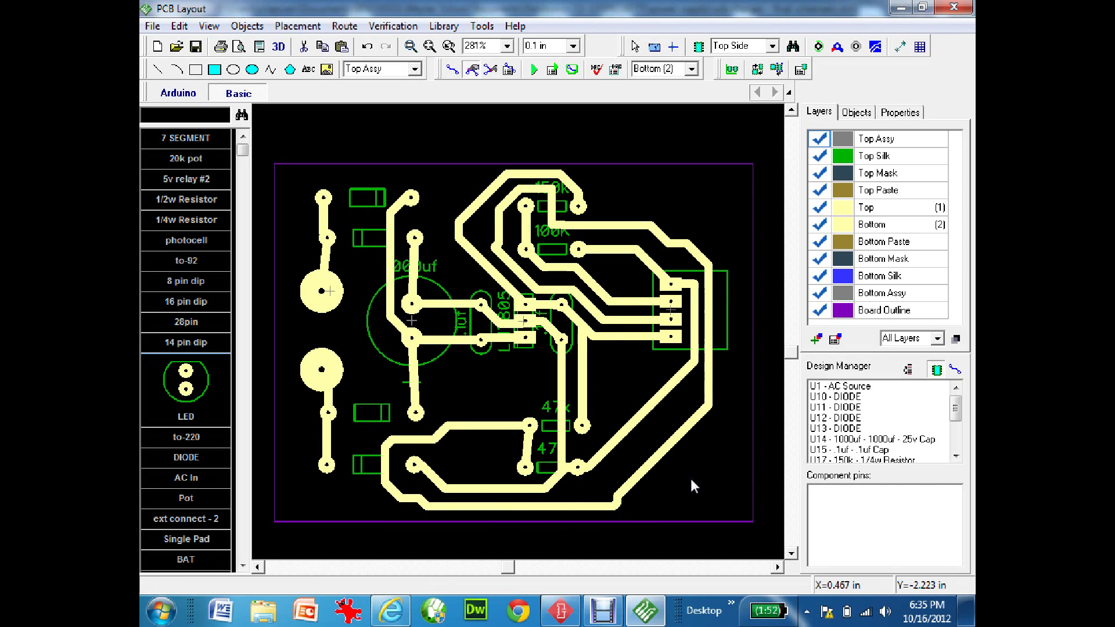
Check the board's width, height and area in the design information.
{"action": "left_click", "coordinate": [162, 26]}
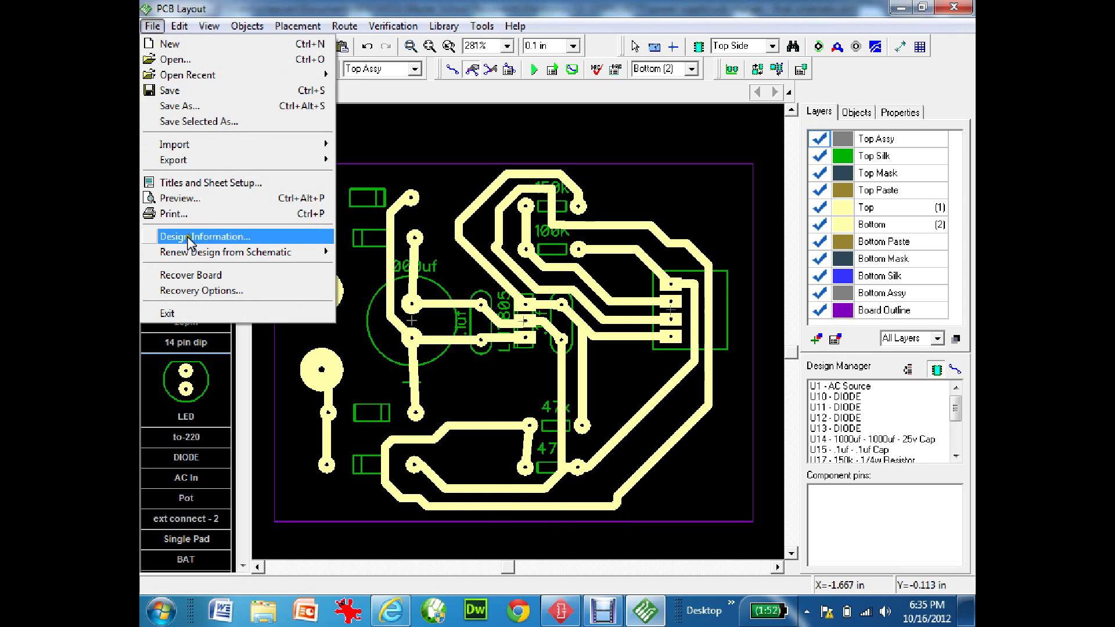
{"action": "left_click", "coordinate": [188, 241]}
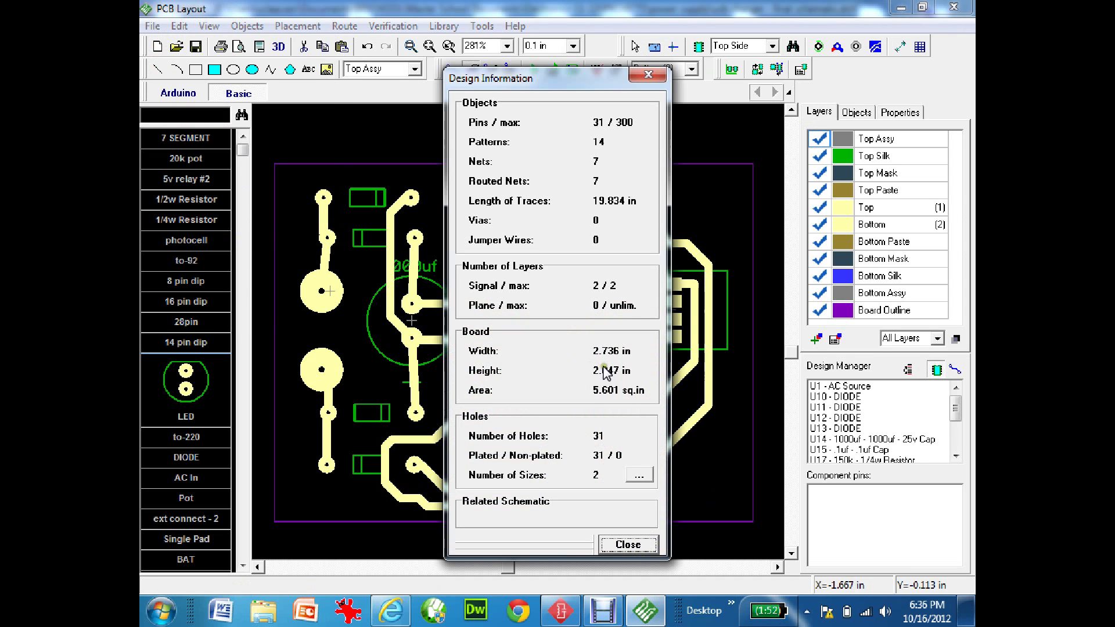
{"action": "left_click", "coordinate": [619, 546]}
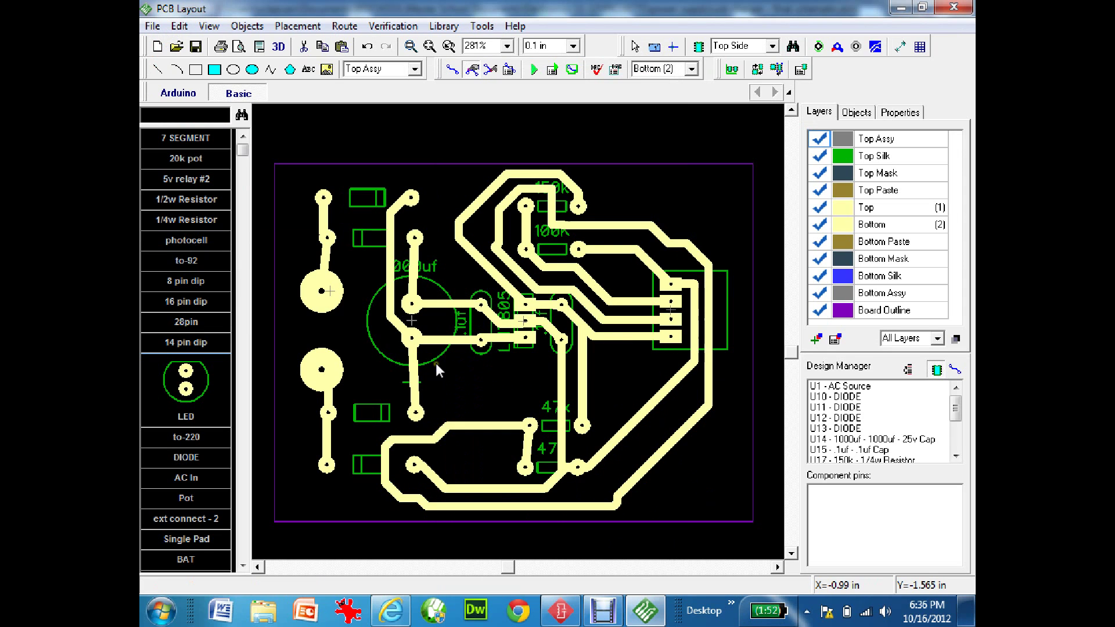
Switch to the Top layer and move the 1000uf capacitor left, closer to the two large AC pads.
{"action": "left_click", "coordinate": [692, 69]}
{"action": "left_click", "coordinate": [651, 82]}
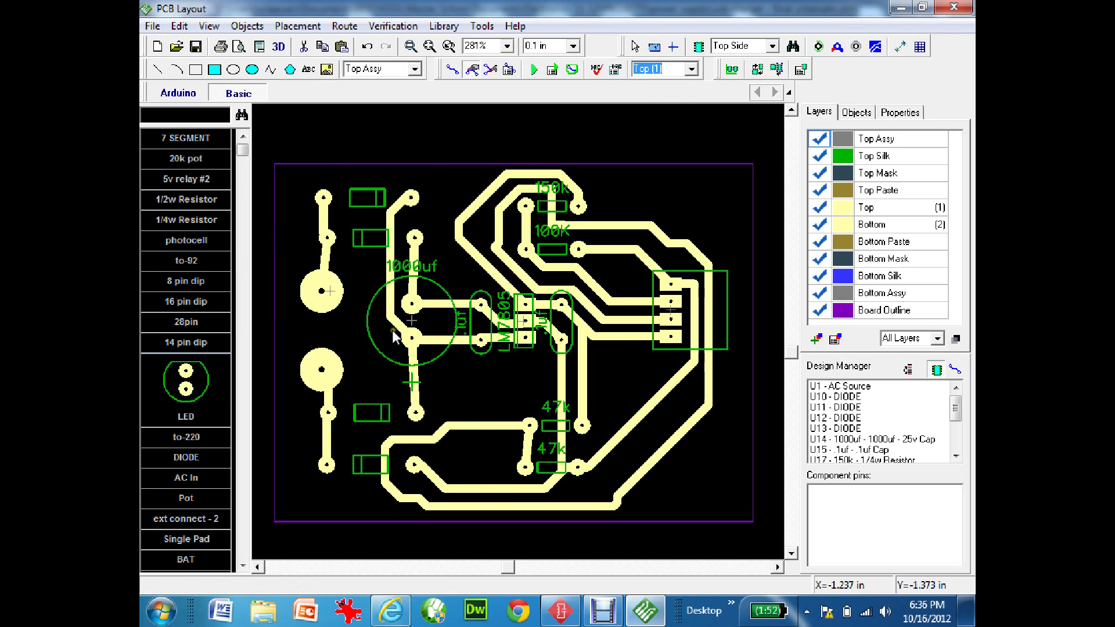
{"action": "left_click_drag", "start_coordinate": [392, 330], "coordinate": [341, 347]}
Return to the Bottom layer, run the autorouter, and reshape the Net 7 trace around the left of the 1000uf capacitor without its stray diagonal.
{"action": "left_click", "coordinate": [691, 69]}
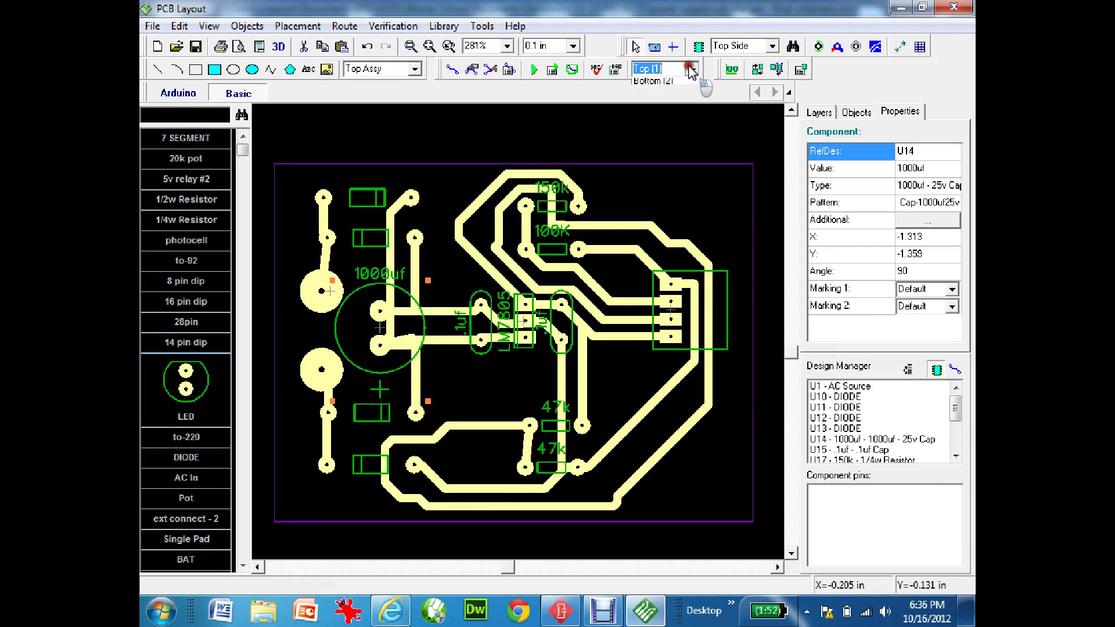
{"action": "left_click", "coordinate": [652, 91]}
{"action": "left_click", "coordinate": [532, 70]}
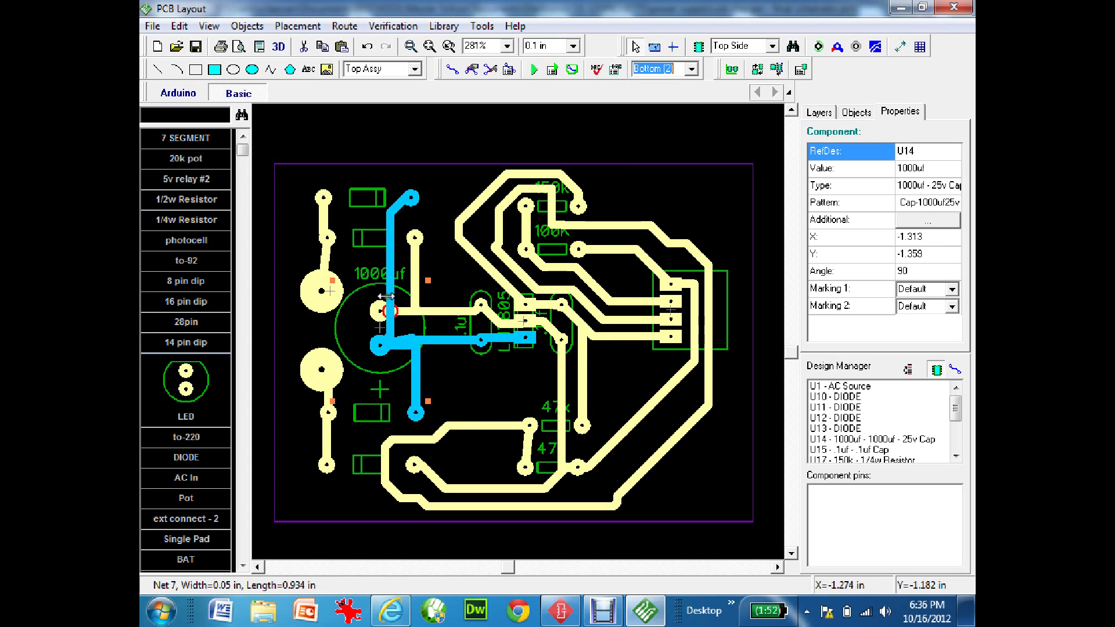
{"action": "left_click_drag", "start_coordinate": [386, 296], "coordinate": [358, 294]}
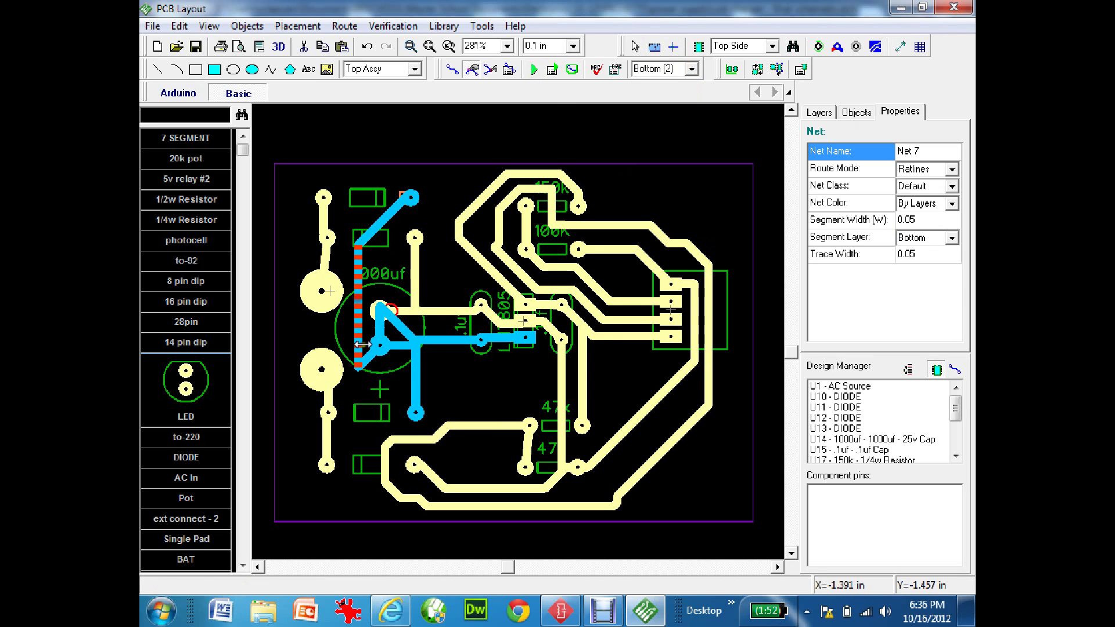
{"action": "left_click_drag", "start_coordinate": [358, 369], "coordinate": [359, 346]}
{"action": "left_click", "coordinate": [385, 323]}
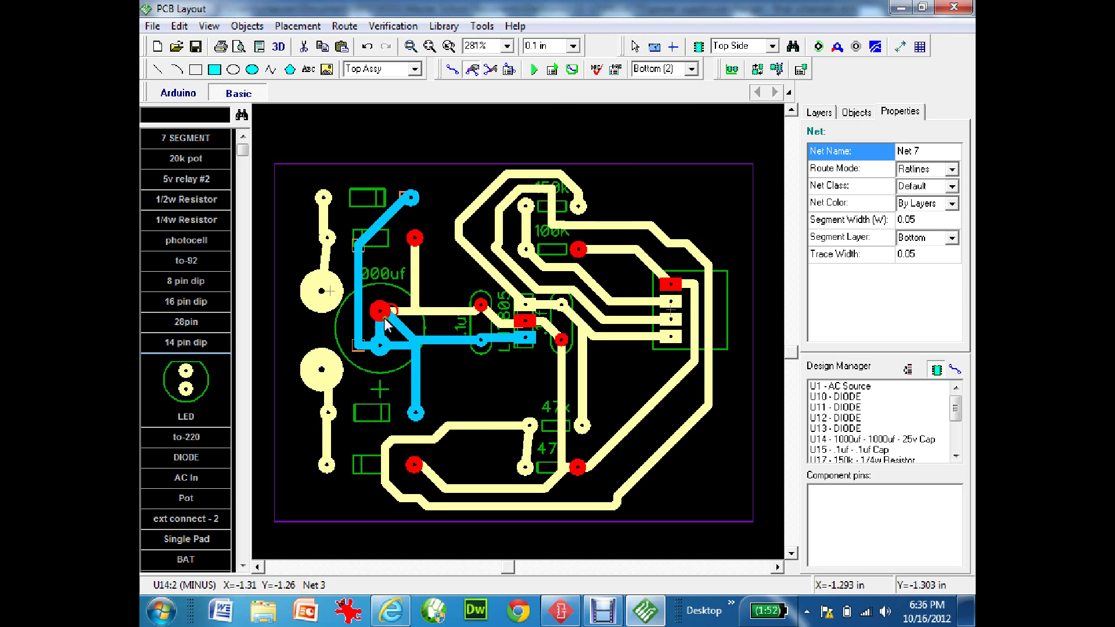
{"action": "left_click", "coordinate": [406, 331]}
{"action": "mouse_move", "coordinate": [409, 332]}
{"action": "left_mouse_down"}
{"action": "mouse_move", "coordinate": [400, 348]}
{"action": "mouse_move", "coordinate": [379, 338]}
{"action": "left_mouse_up"}
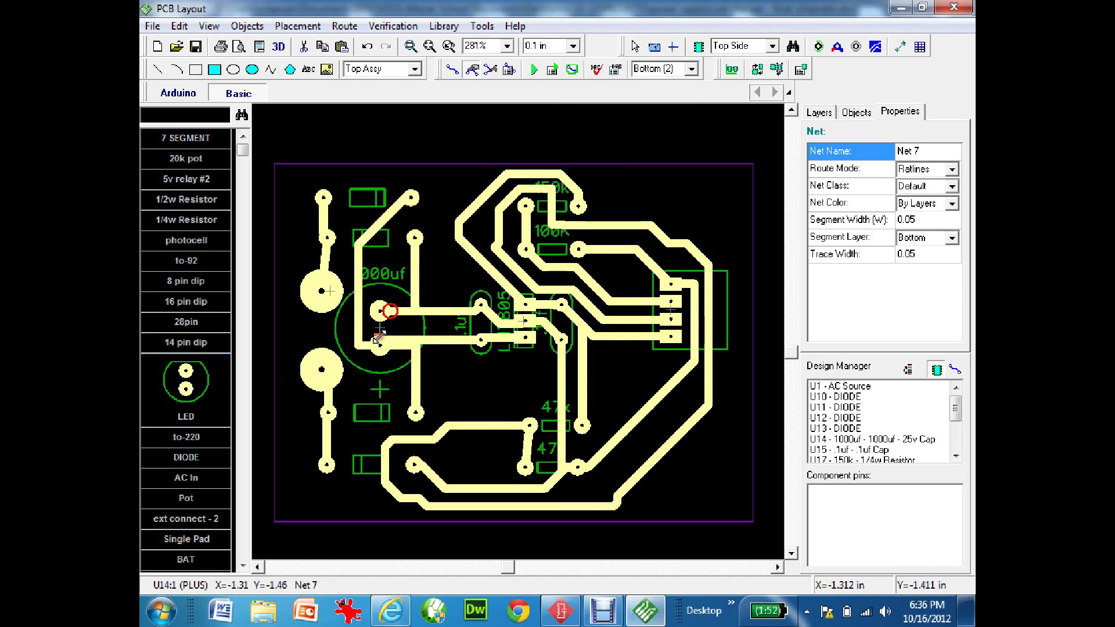
Move both .1uf capacitors and the LM7805 regulator left toward the 1000uf capacitor.
{"action": "left_click", "coordinate": [466, 321]}
{"action": "left_click_drag", "start_coordinate": [465, 319], "coordinate": [433, 329]}
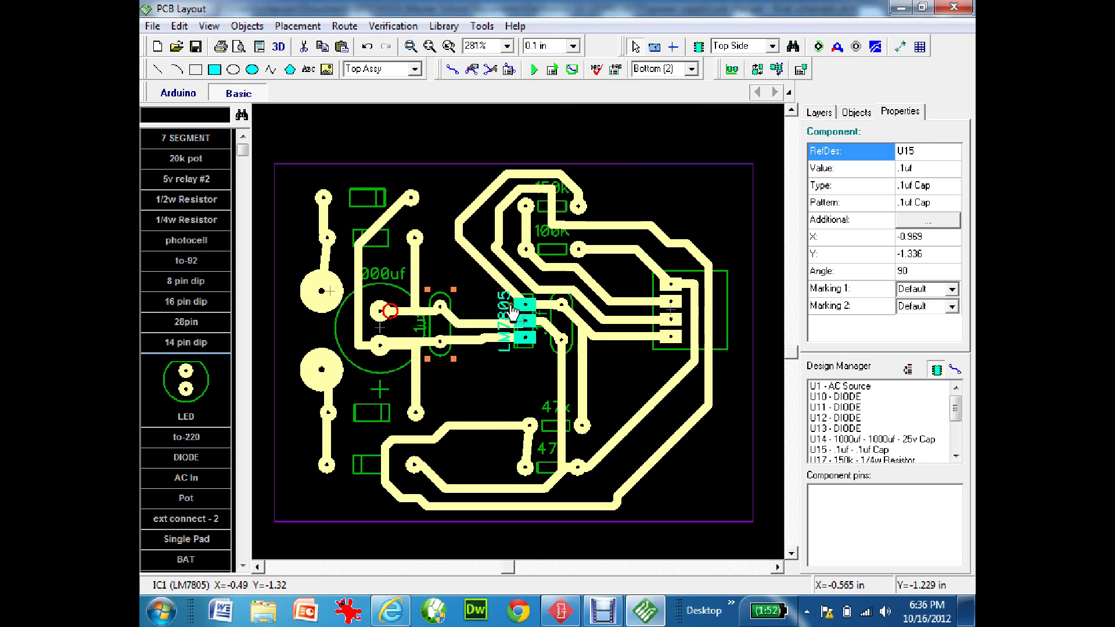
{"action": "left_click_drag", "start_coordinate": [513, 315], "coordinate": [469, 313]}
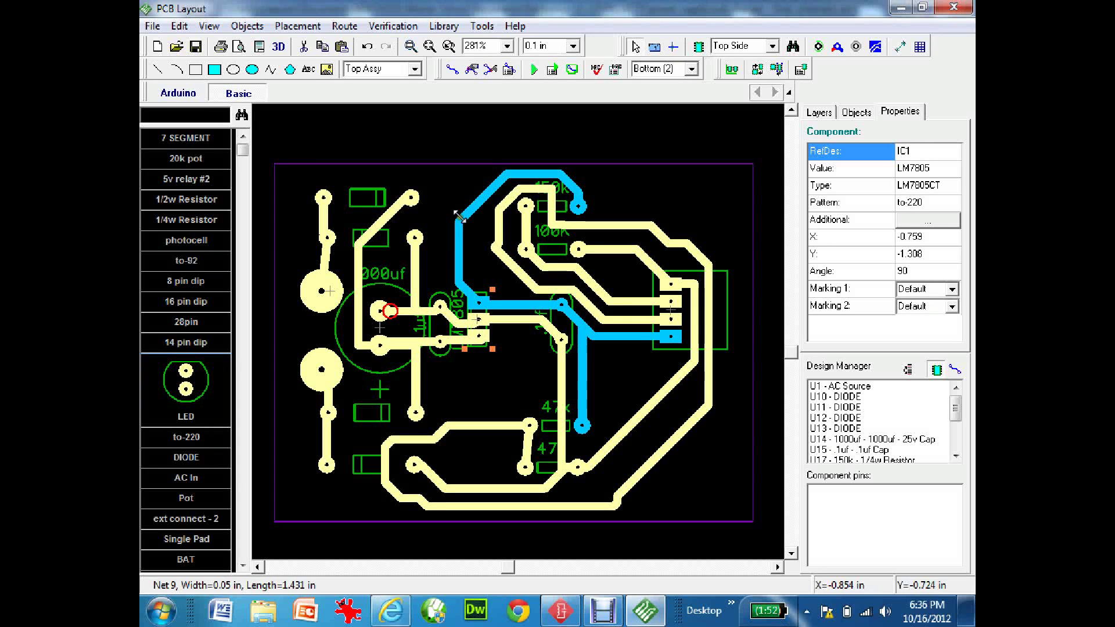
{"action": "right_click", "coordinate": [537, 329]}
{"action": "left_click", "coordinate": [498, 353]}
{"action": "left_click_drag", "start_coordinate": [549, 347], "coordinate": [501, 346]}
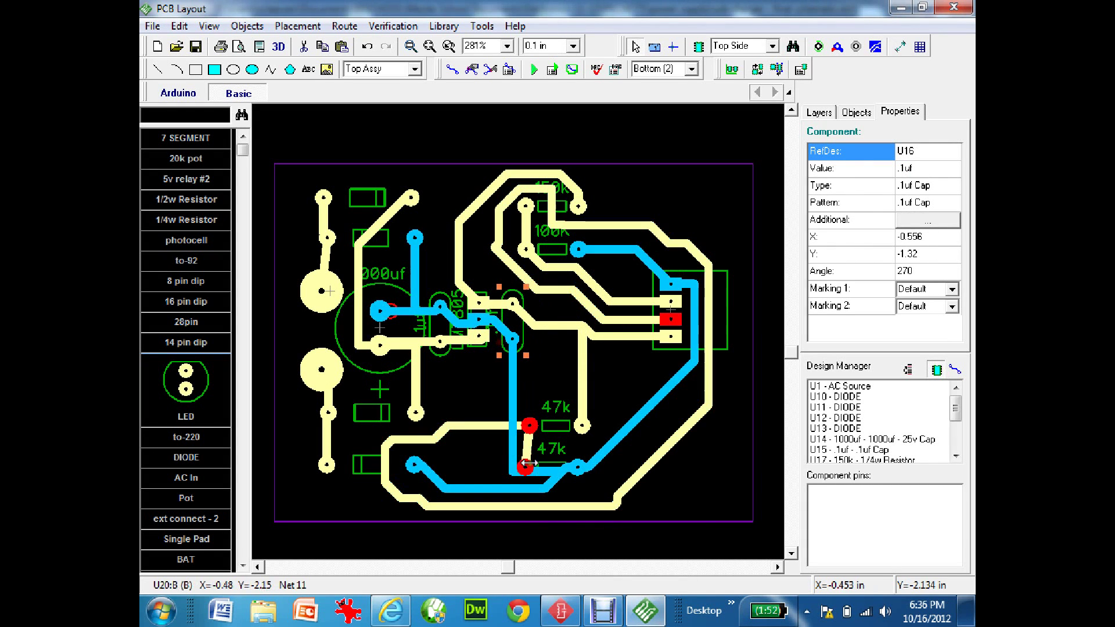
Reshape the Net 3 trace between the right .1uf capacitor and the lower 47k resistor to clear its neighbours, and rerun the autorouter.
{"action": "left_click_drag", "start_coordinate": [513, 473], "coordinate": [546, 433]}
{"action": "mouse_move", "coordinate": [530, 388]}
{"action": "left_mouse_down"}
{"action": "mouse_move", "coordinate": [568, 396]}
{"action": "mouse_move", "coordinate": [549, 383]}
{"action": "left_mouse_up"}
{"action": "left_click_drag", "start_coordinate": [550, 342], "coordinate": [550, 370]}
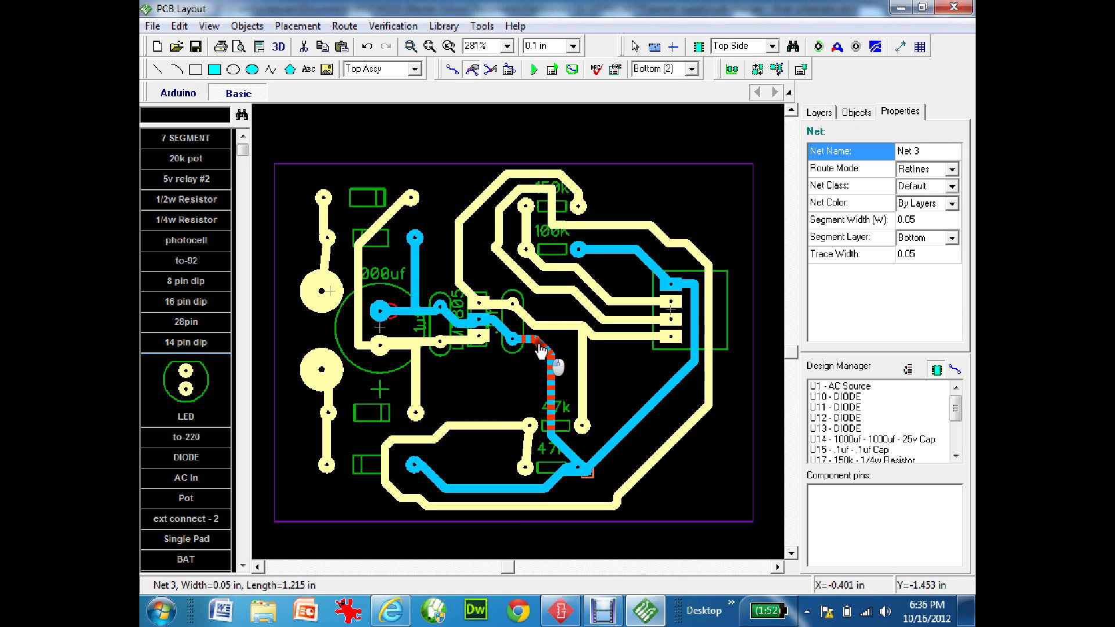
{"action": "left_click", "coordinate": [587, 471]}
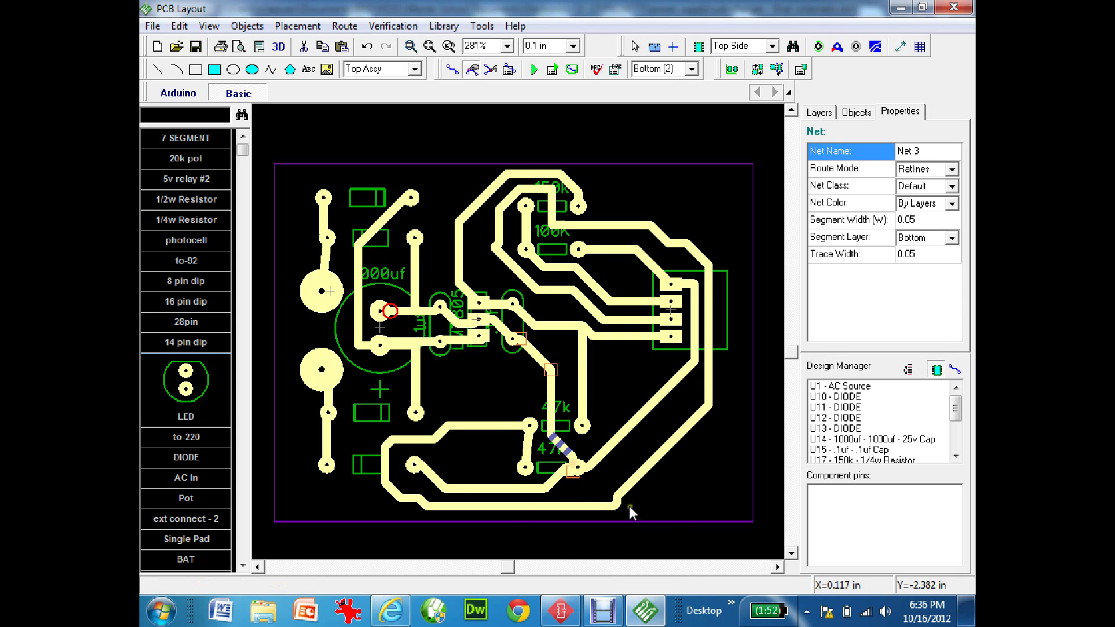
{"action": "left_click", "coordinate": [663, 514]}
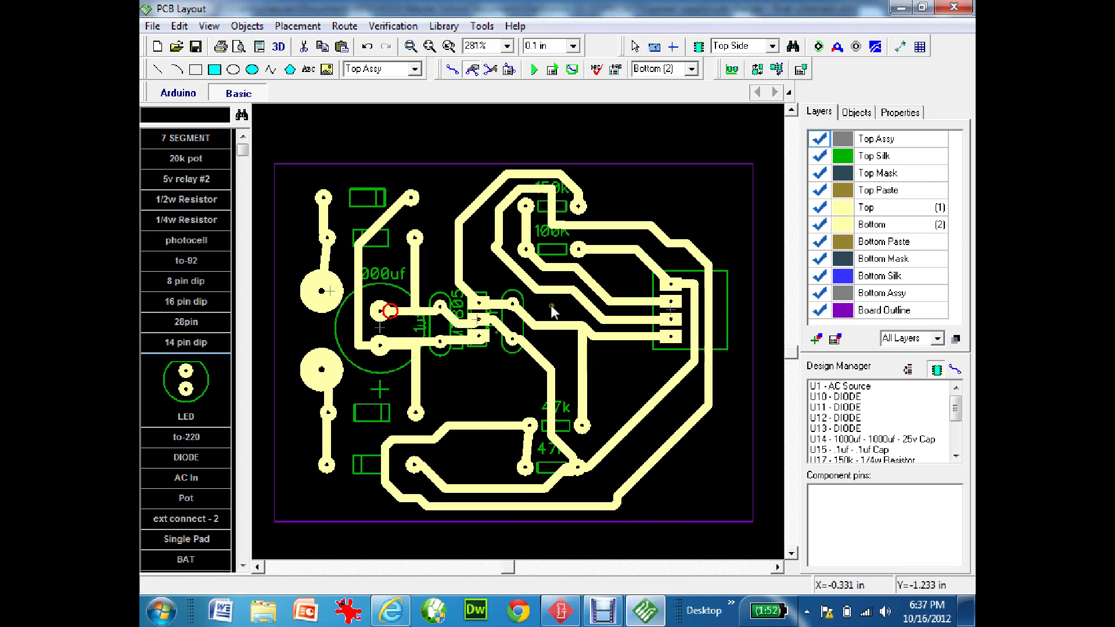
{"action": "left_click", "coordinate": [536, 71]}
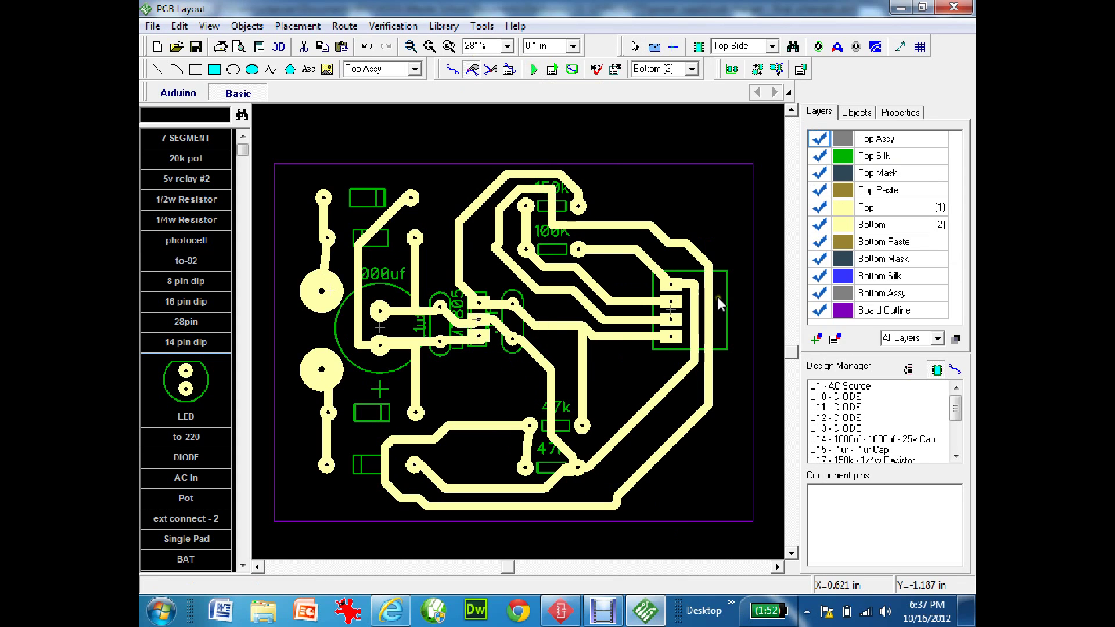
Switch to the Top layer and move the Female USB connector left toward the resistors.
{"action": "left_click", "coordinate": [694, 71]}
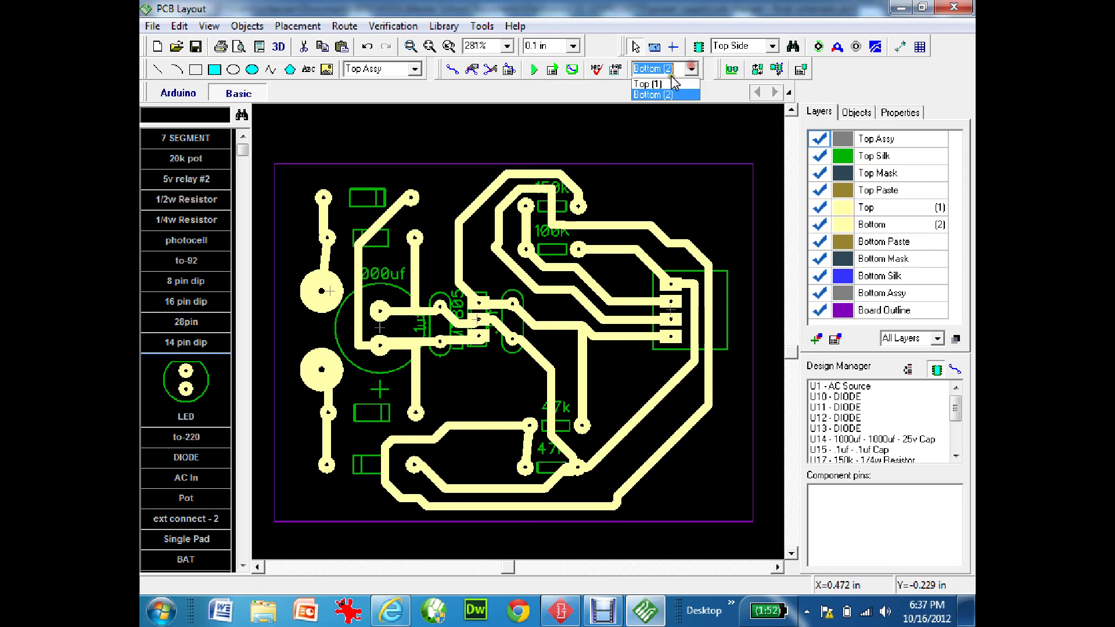
{"action": "left_click", "coordinate": [648, 82]}
{"action": "left_click_drag", "start_coordinate": [729, 323], "coordinate": [682, 324]}
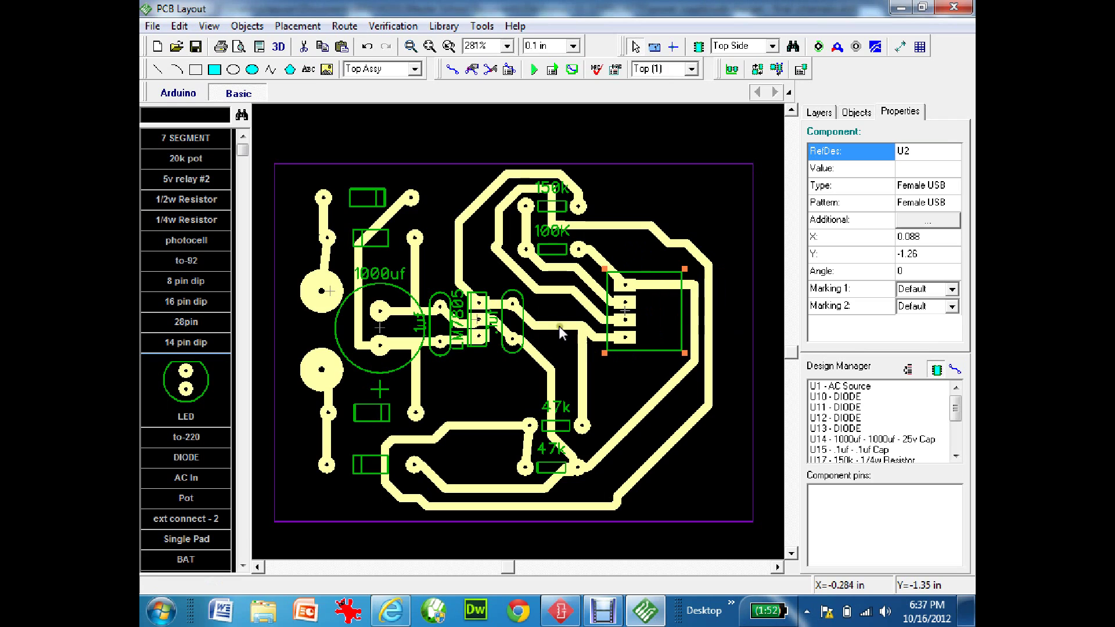
Return to the Bottom layer and shift the long vertical Net 3 and Net 11 segments inward beside the USB connector's pads.
{"action": "left_click", "coordinate": [691, 70]}
{"action": "left_click", "coordinate": [662, 91]}
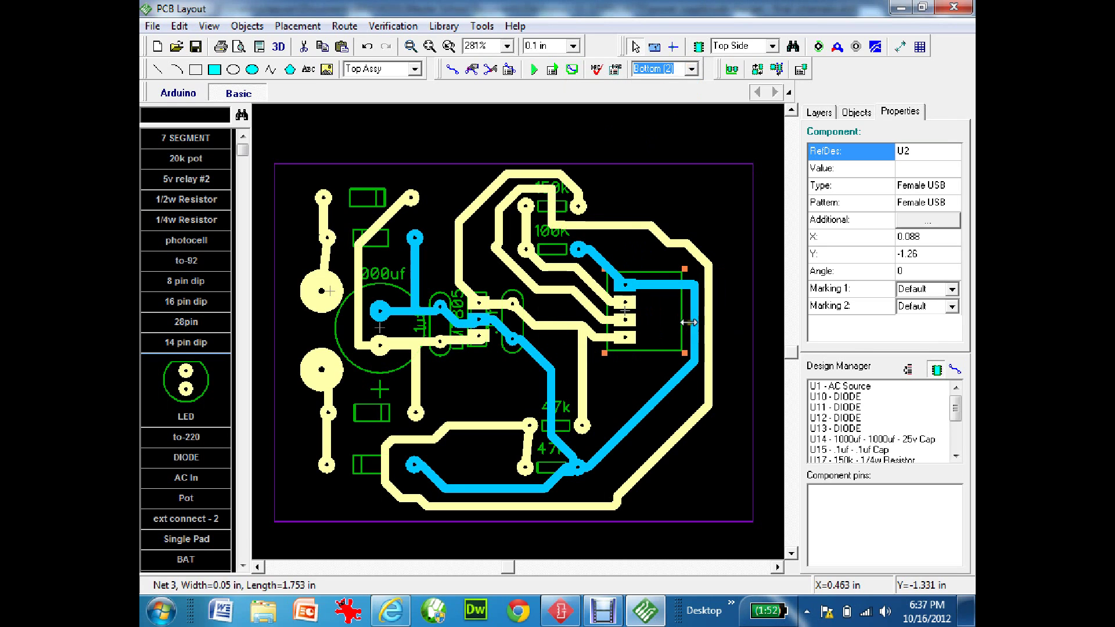
{"action": "mouse_move", "coordinate": [694, 324]}
{"action": "left_mouse_down"}
{"action": "mouse_move", "coordinate": [646, 324]}
{"action": "mouse_move", "coordinate": [678, 323]}
{"action": "mouse_move", "coordinate": [661, 325]}
{"action": "mouse_move", "coordinate": [661, 346]}
{"action": "left_mouse_up"}
{"action": "left_click", "coordinate": [710, 318]}
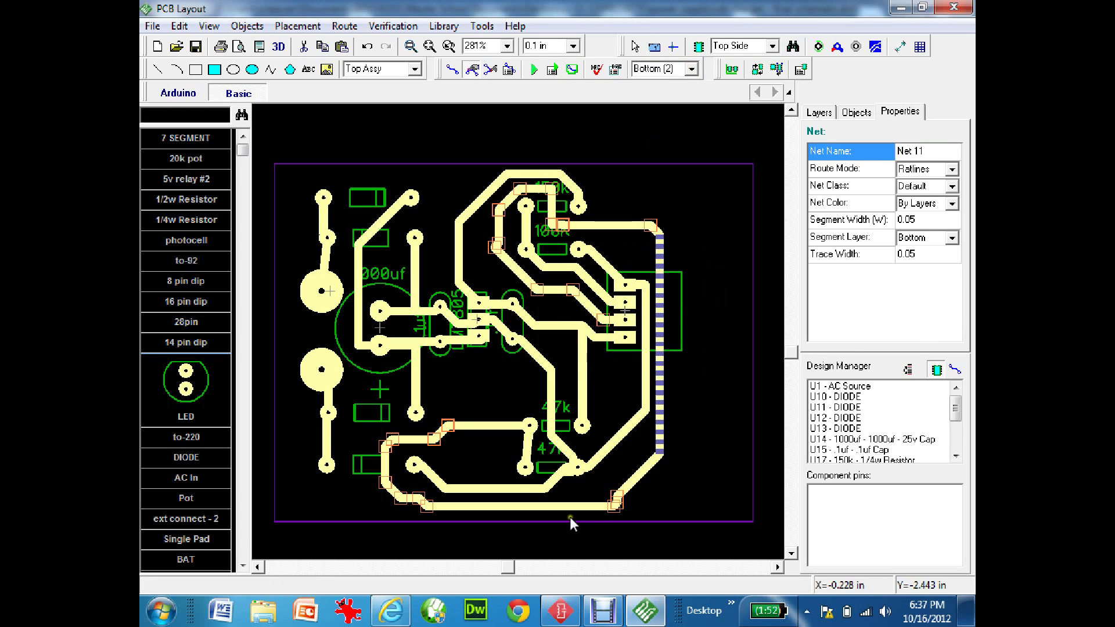
Delete the board outline and run the autorouter to generate a new one fitted to the compacted layout.
{"action": "left_click", "coordinate": [255, 25]}
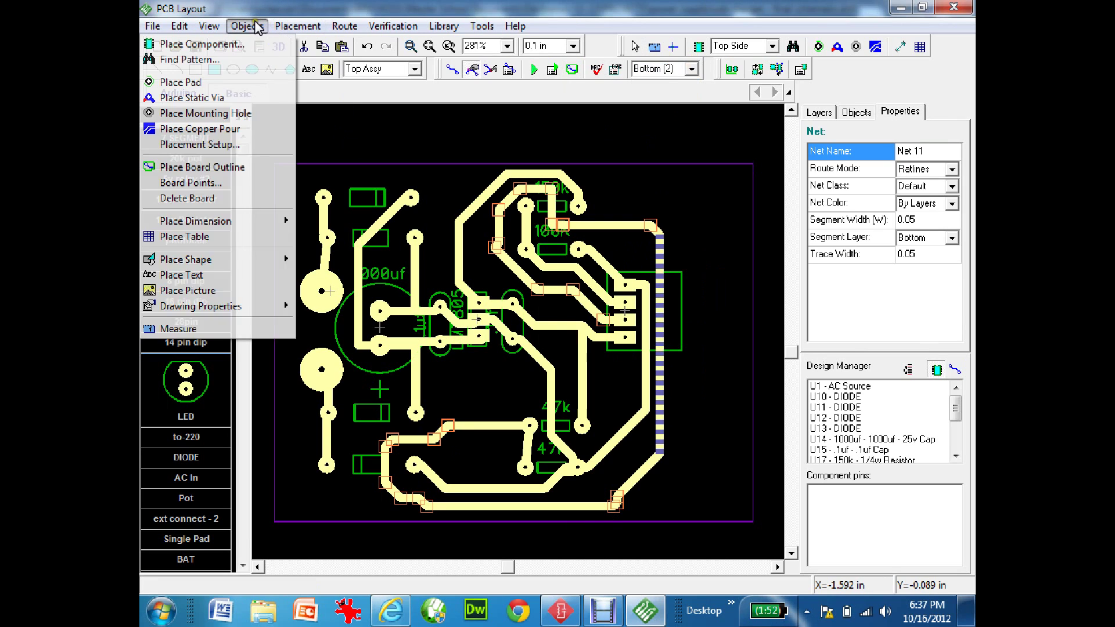
{"action": "left_click", "coordinate": [210, 200]}
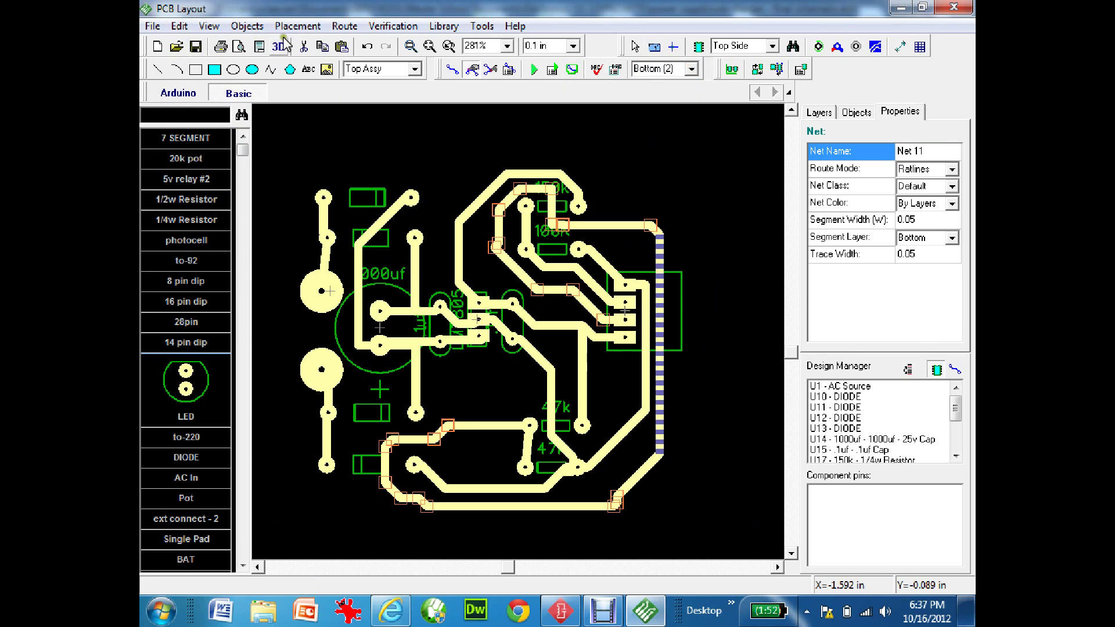
{"action": "left_click", "coordinate": [535, 70]}
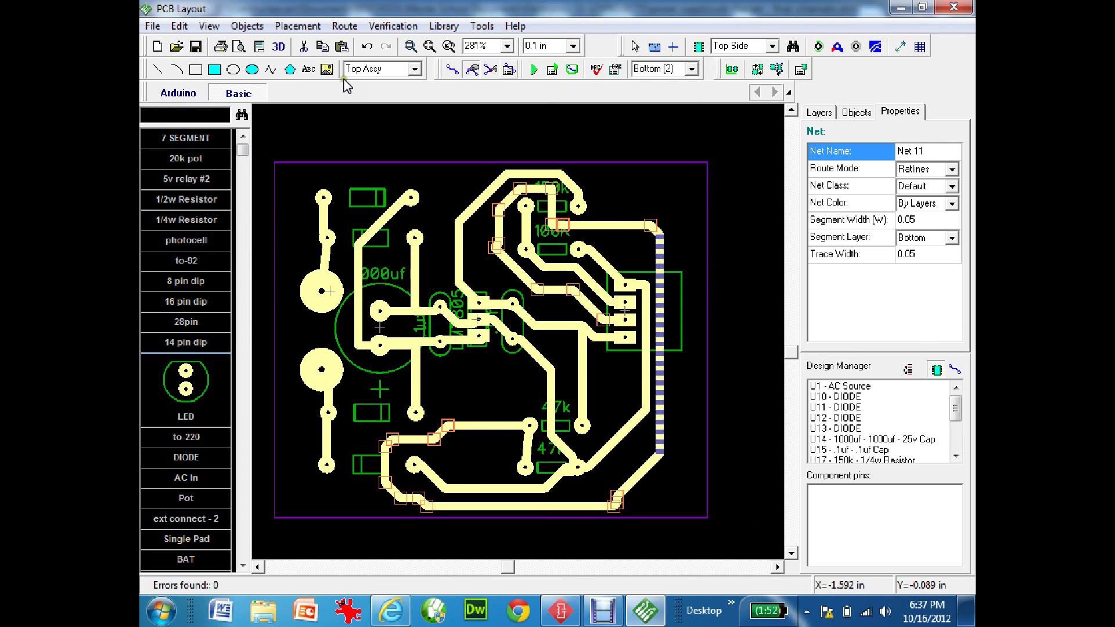
Recheck the compacted board's dimensions and area in the design information and deselect the Net 11 trace.
{"action": "left_click", "coordinate": [152, 26]}
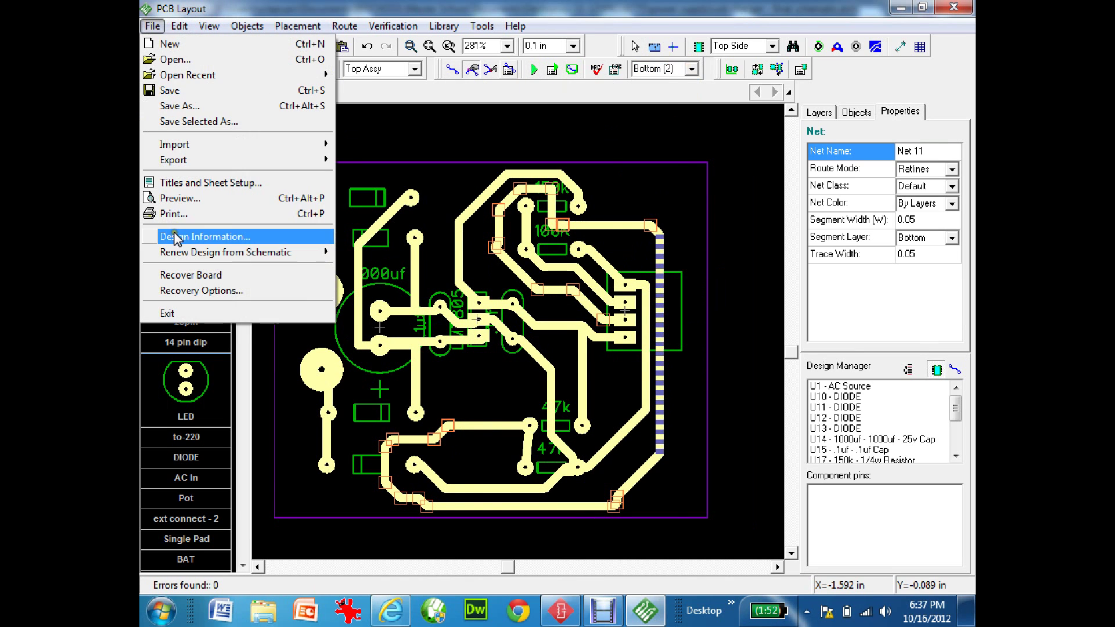
{"action": "left_click", "coordinate": [174, 236]}
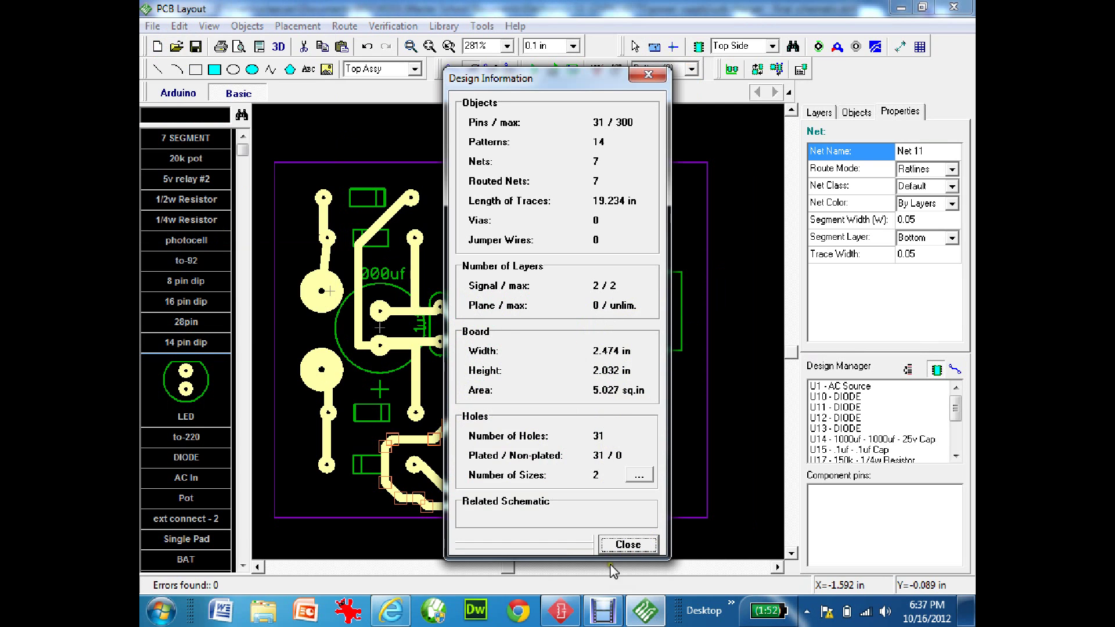
{"action": "left_click", "coordinate": [629, 546]}
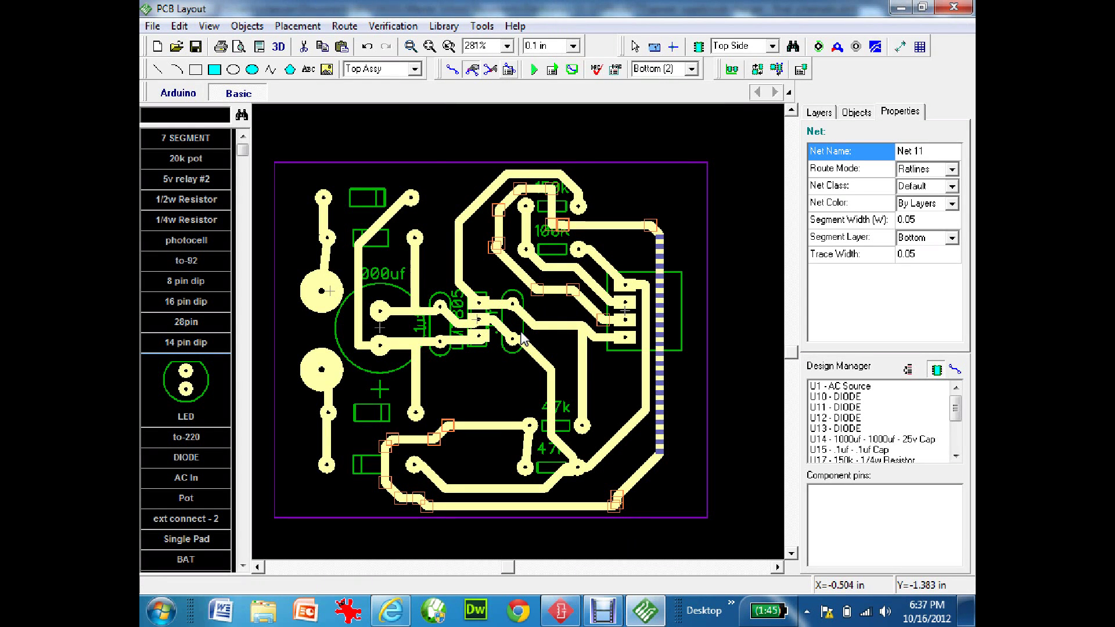
{"action": "left_click", "coordinate": [420, 154]}
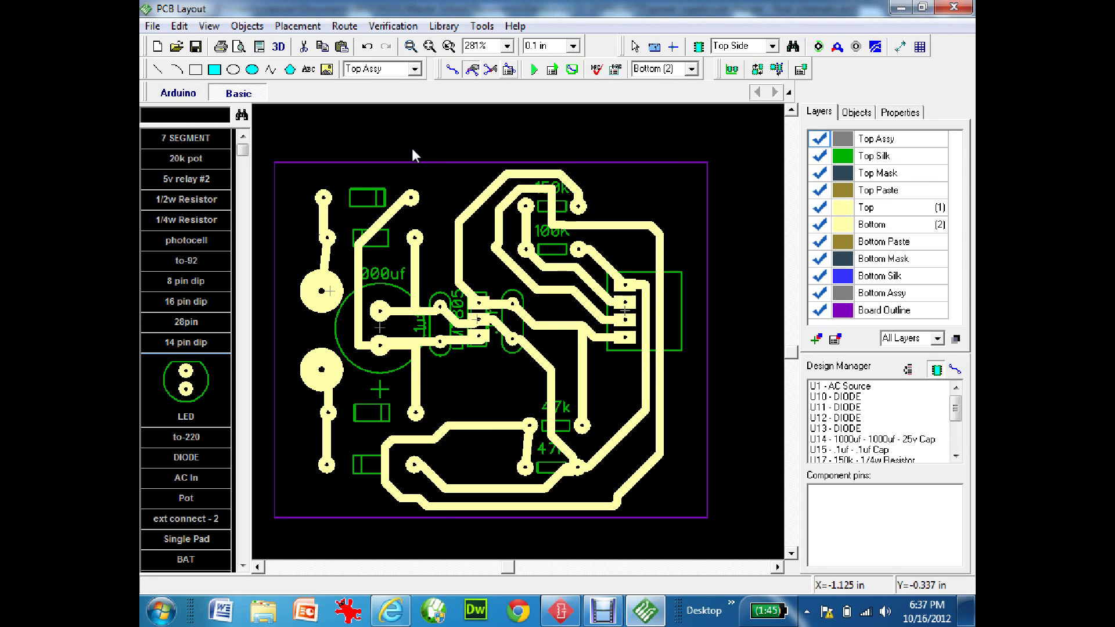
Preview the Bottom layer for printing at a 75% view scale and move the board to the page's upper-right corner.
{"action": "left_click", "coordinate": [153, 27]}
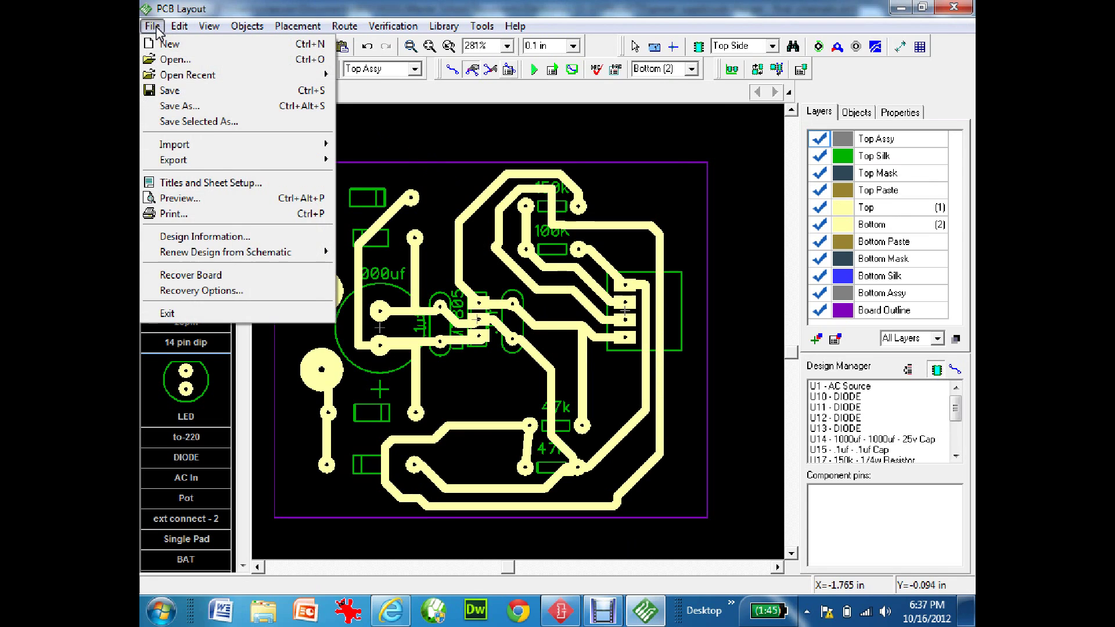
{"action": "left_click", "coordinate": [170, 199]}
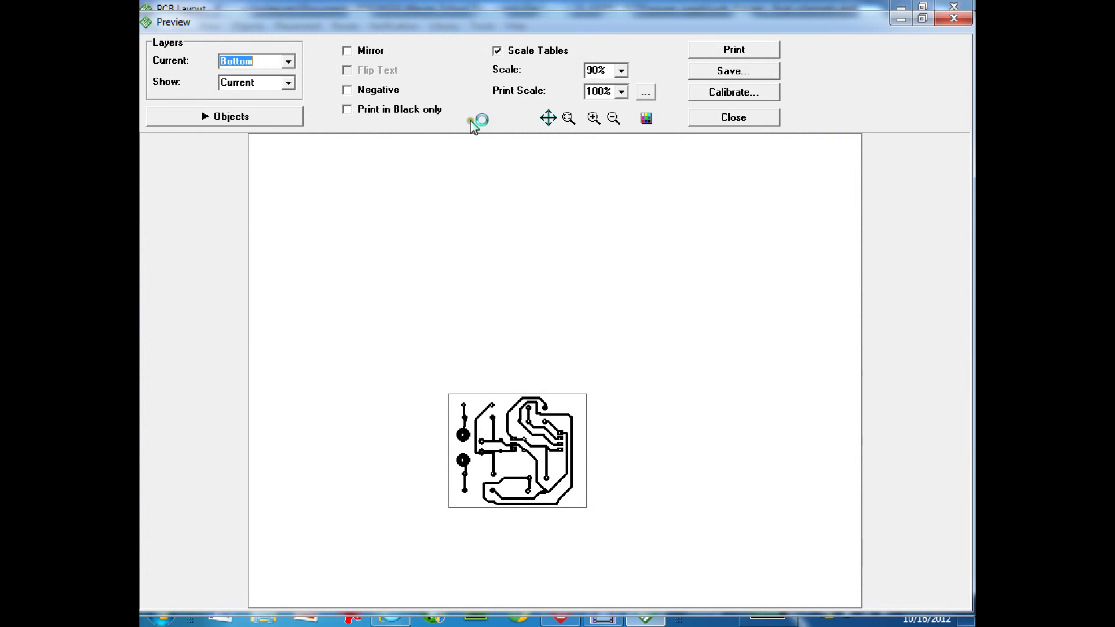
{"action": "left_click", "coordinate": [621, 70]}
{"action": "left_click", "coordinate": [597, 138]}
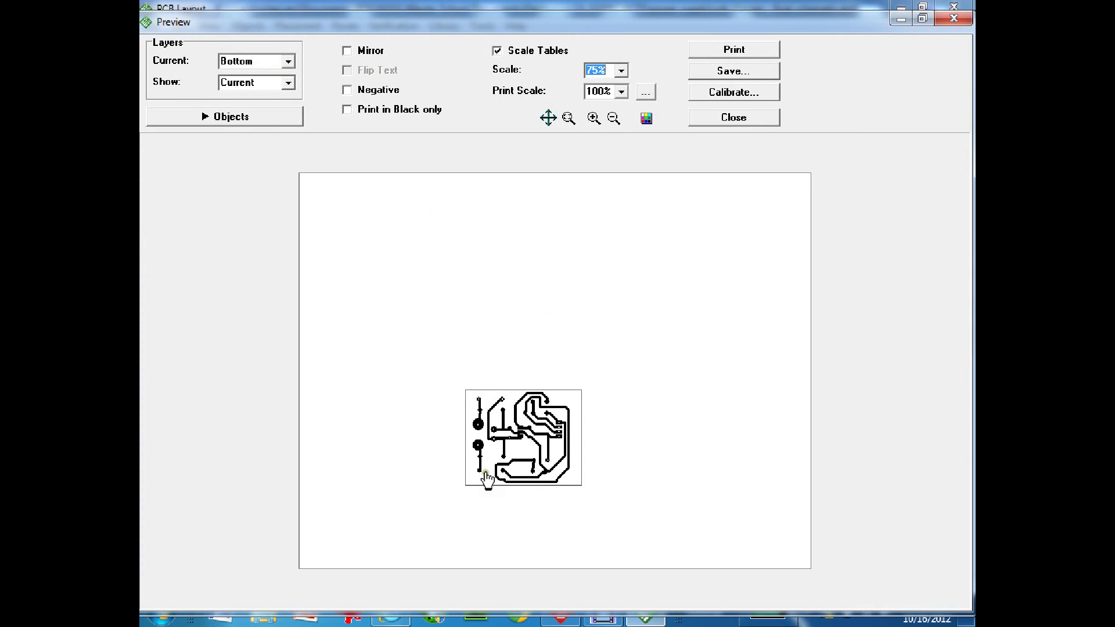
{"action": "left_click", "coordinate": [549, 119]}
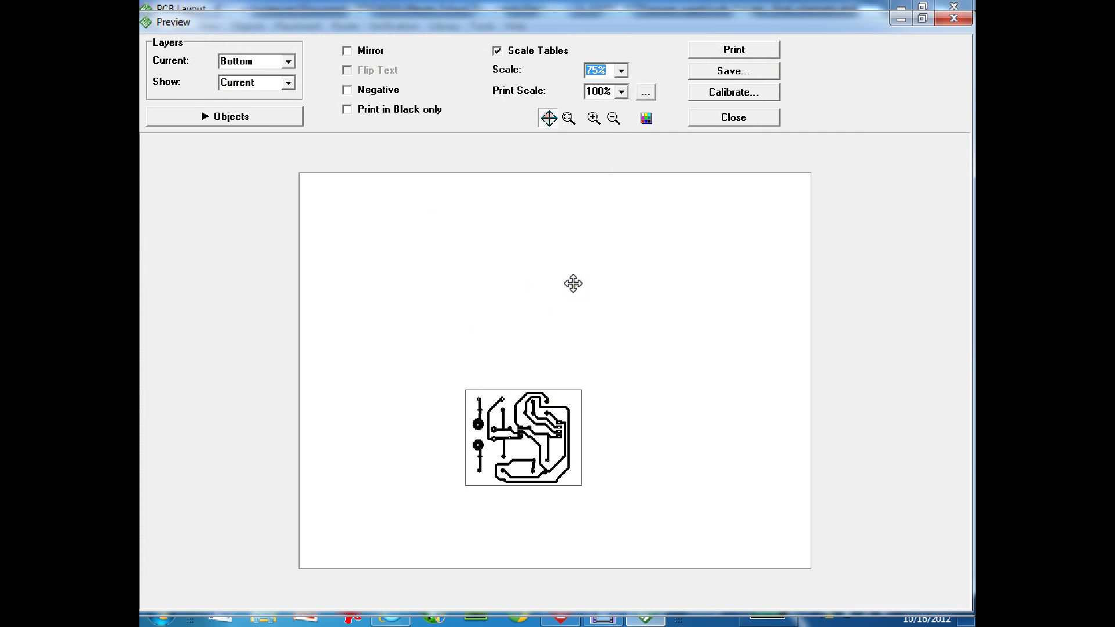
{"action": "left_click_drag", "start_coordinate": [531, 420], "coordinate": [744, 223]}
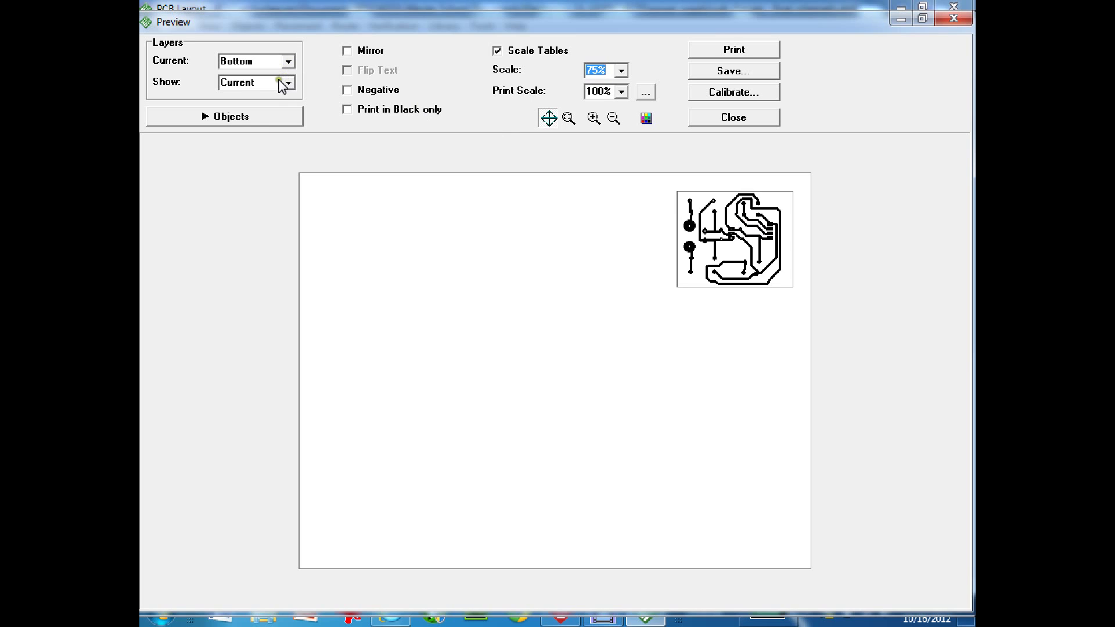
Try hiding the board outline in the print preview and show it again.
{"action": "left_click", "coordinate": [250, 118]}
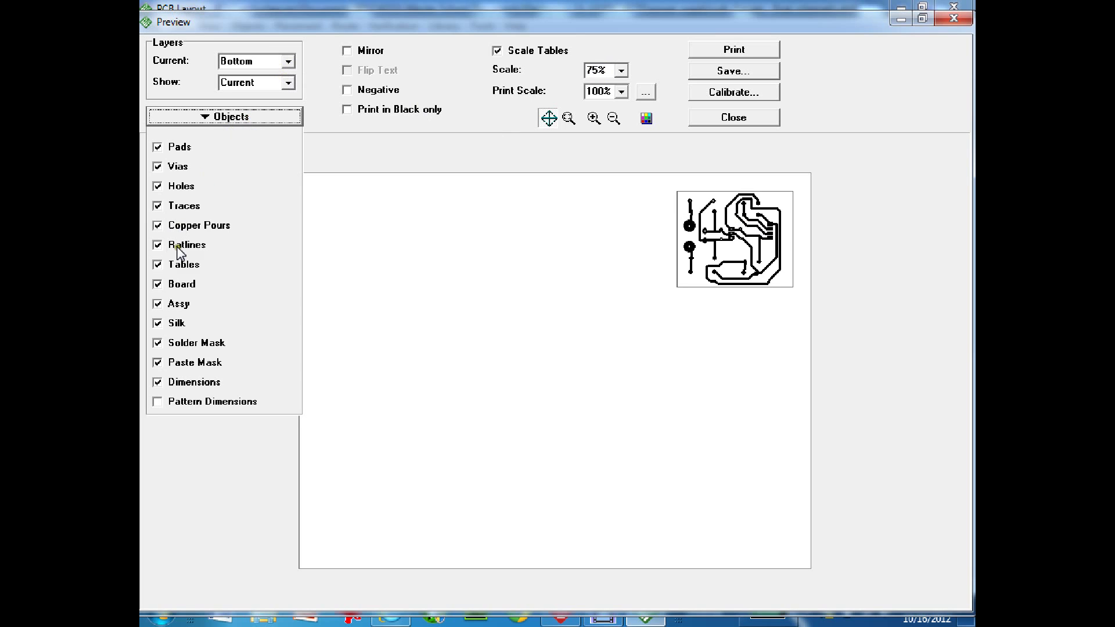
{"action": "left_click", "coordinate": [158, 285]}
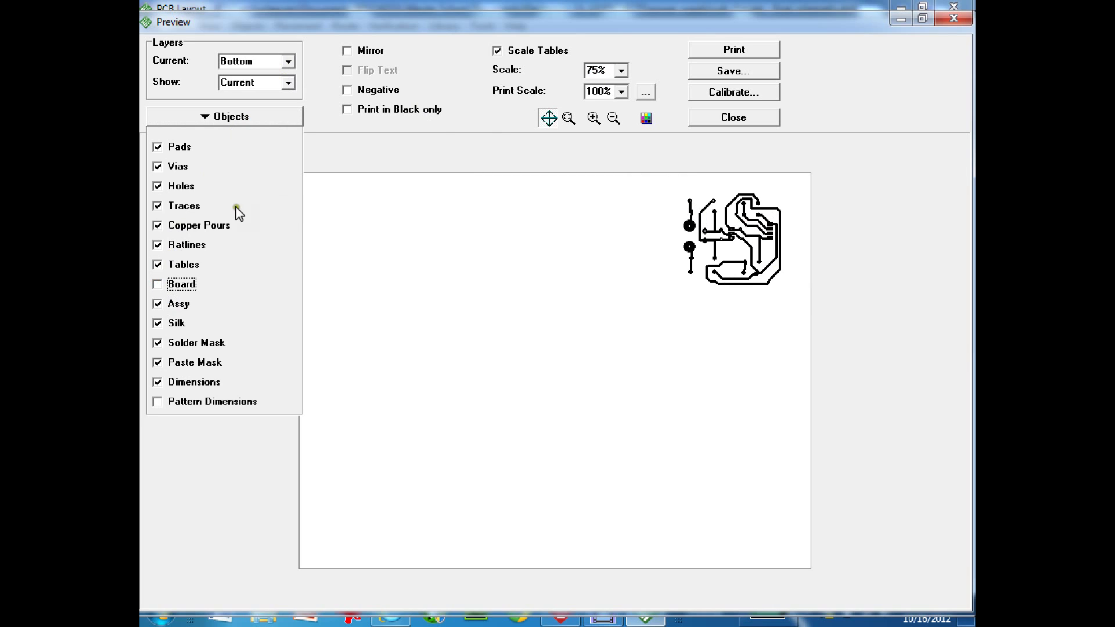
{"action": "left_click", "coordinate": [157, 285]}
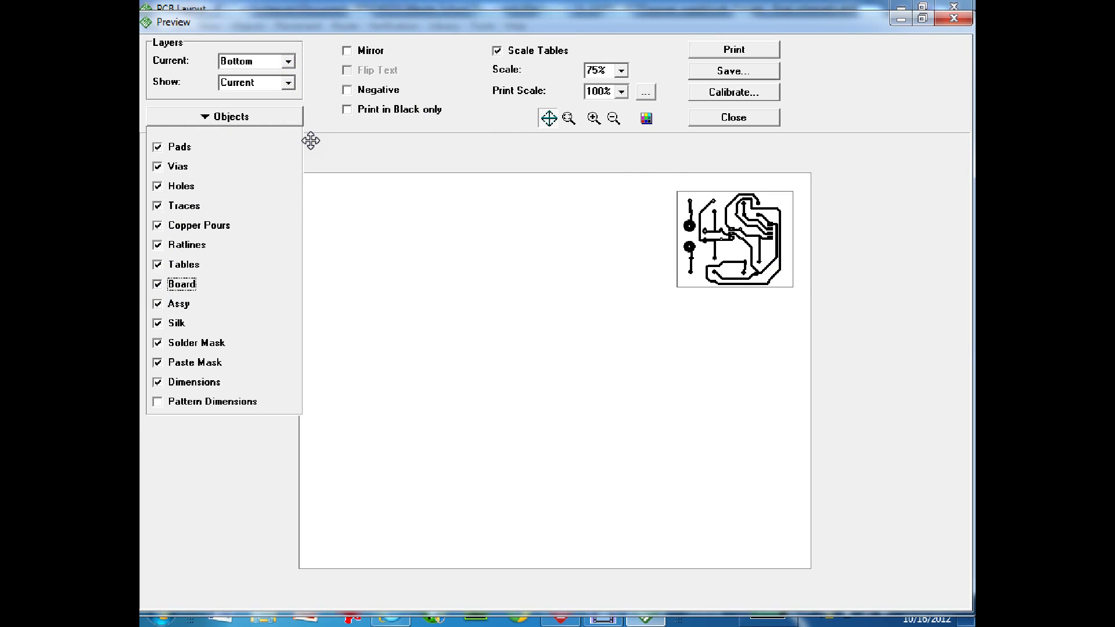
Change the print preview's current layer to Top to show the component side.
{"action": "left_click", "coordinate": [288, 62]}
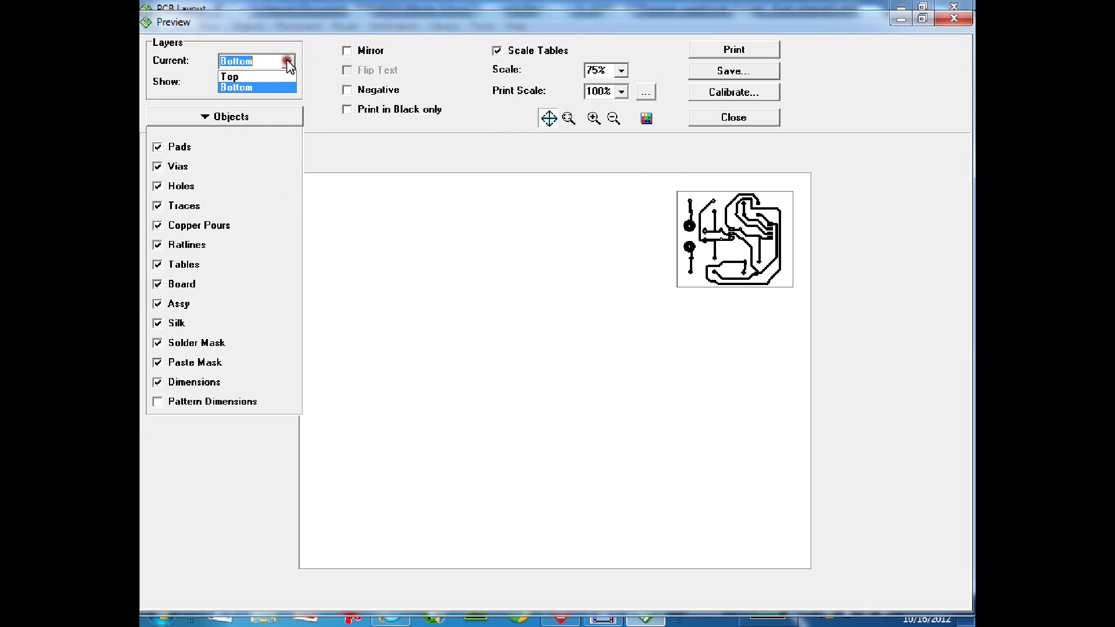
{"action": "left_click", "coordinate": [273, 75]}
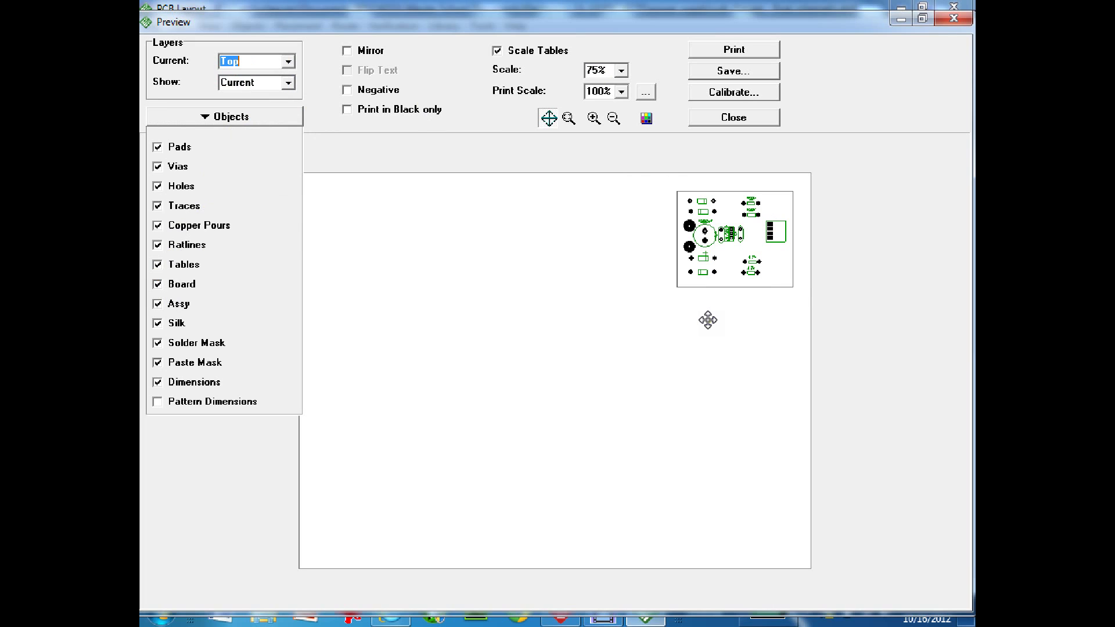